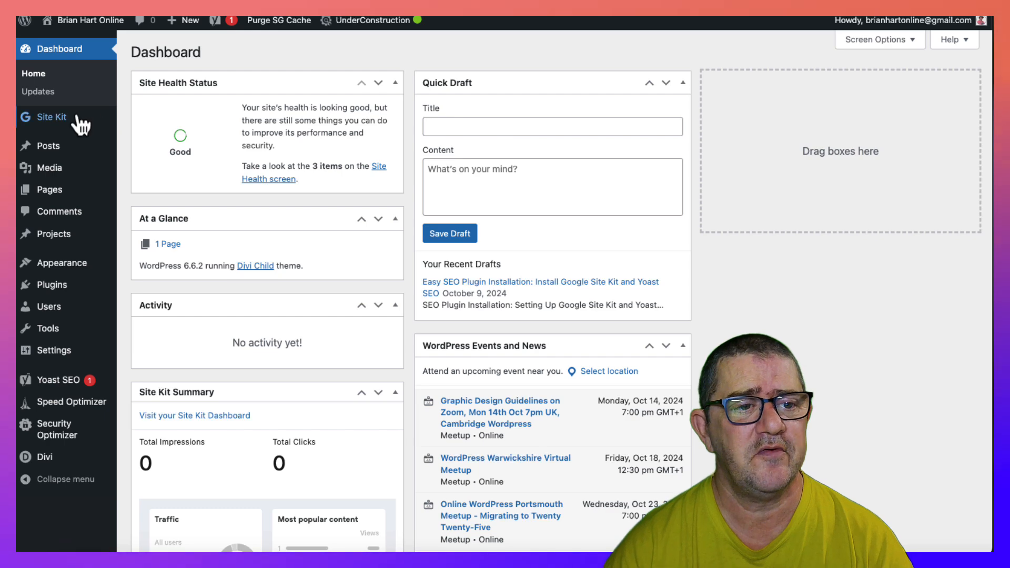
- Open the posts list and hide the Tags, SEO Title, Meta Desc., Keyphrase, Outgoing internal links and Received internal links columns
{"action": "left_click", "coordinate": [48, 143]}
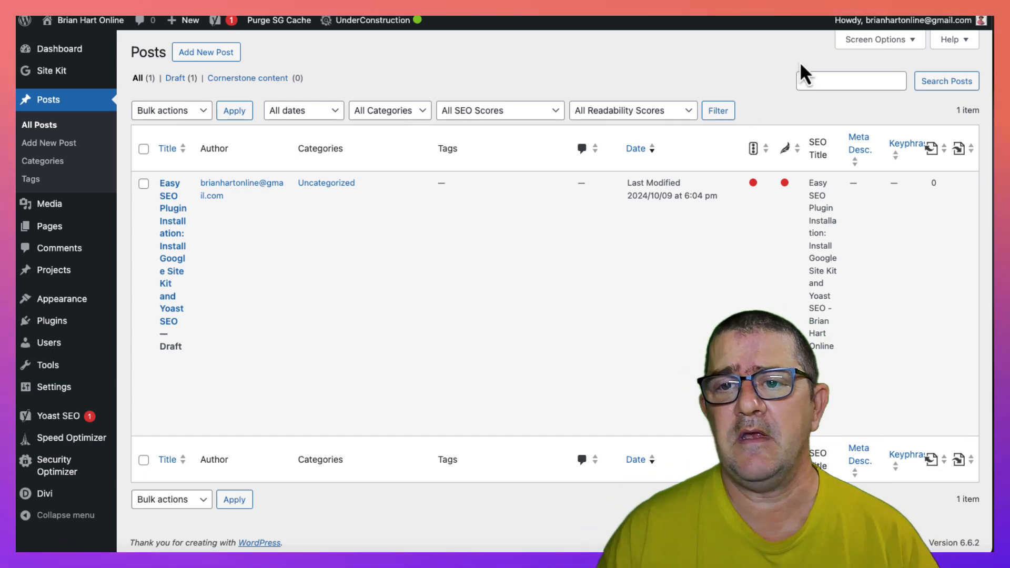
{"action": "left_click", "coordinate": [871, 42]}
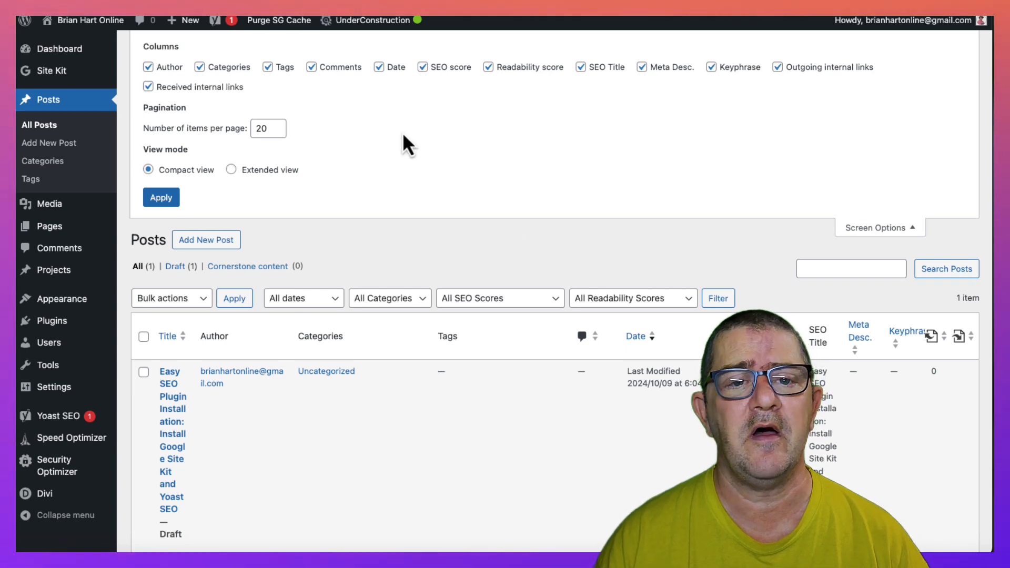
{"action": "left_click", "coordinate": [581, 67]}
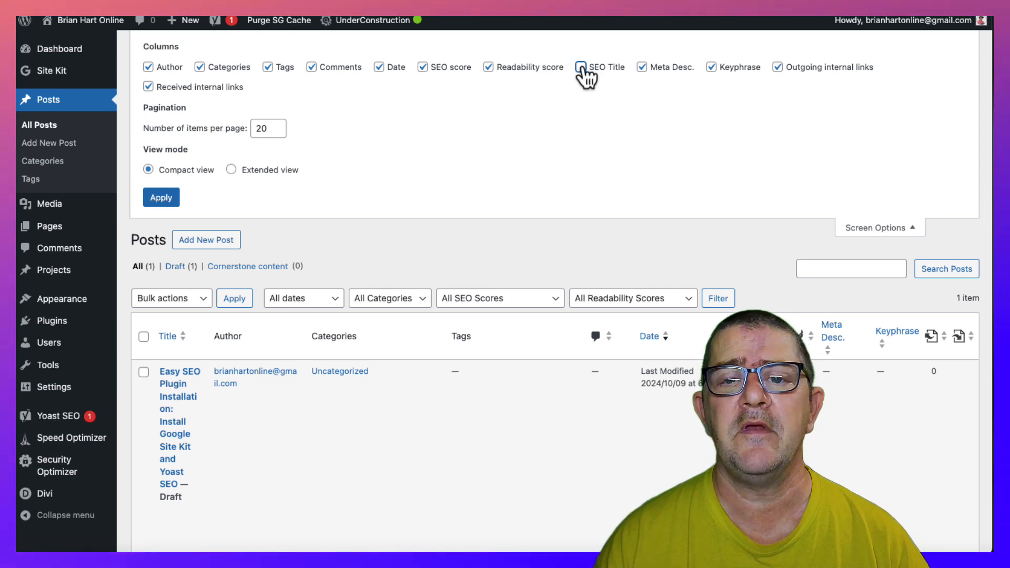
{"action": "left_click", "coordinate": [712, 68]}
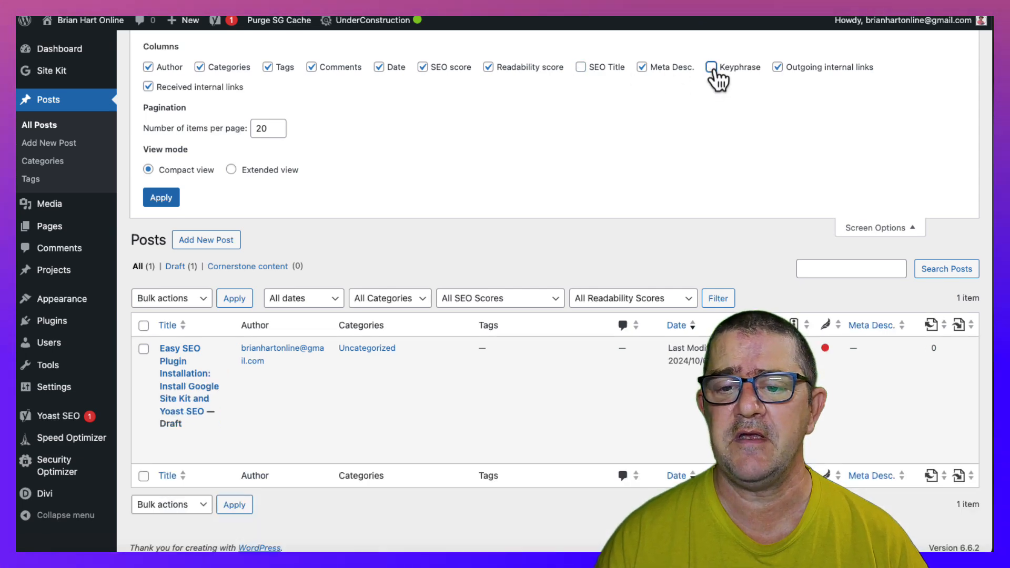
{"action": "left_click", "coordinate": [642, 68]}
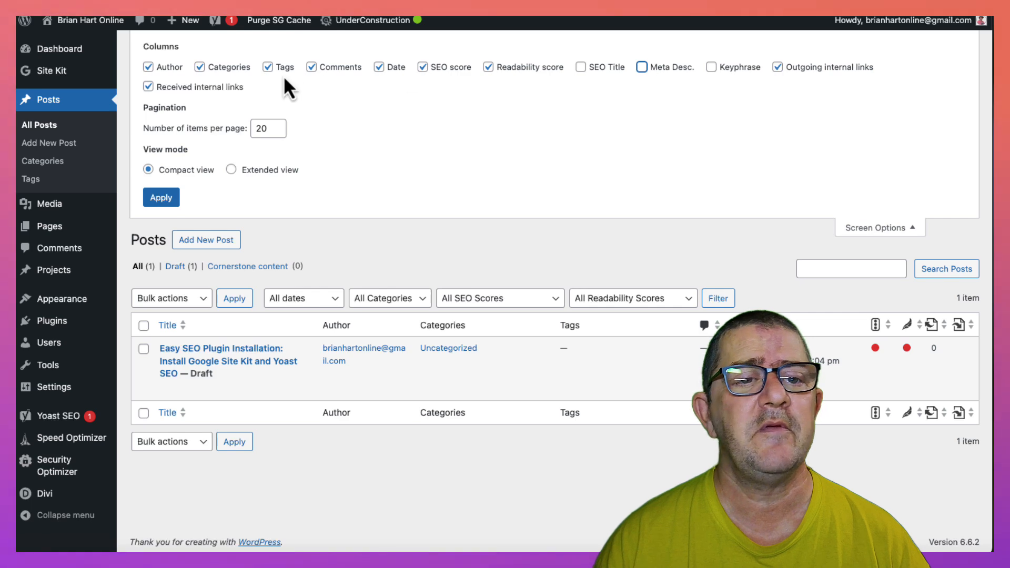
{"action": "left_click", "coordinate": [268, 69]}
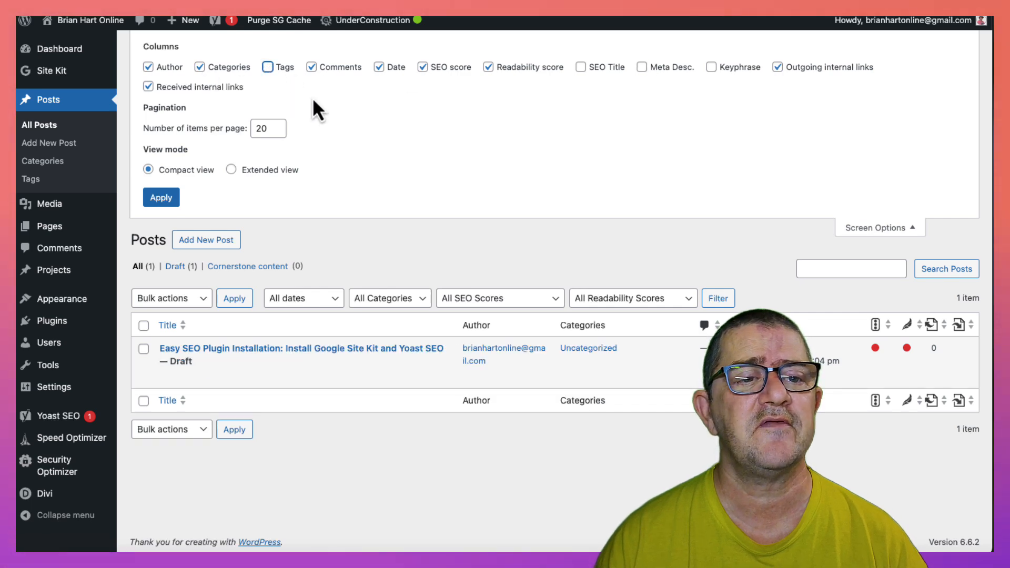
{"action": "left_click", "coordinate": [777, 69]}
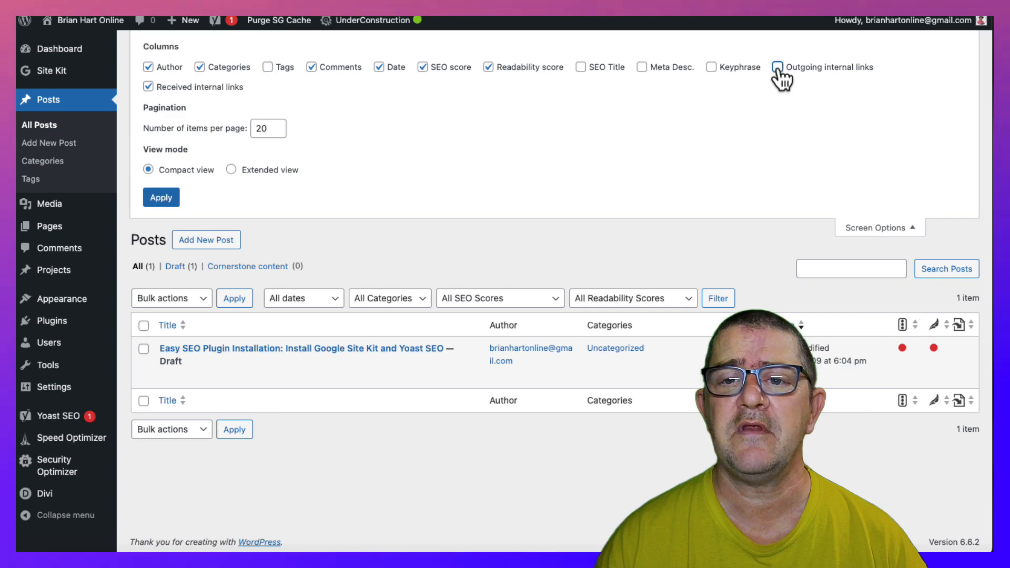
{"action": "left_click", "coordinate": [148, 87]}
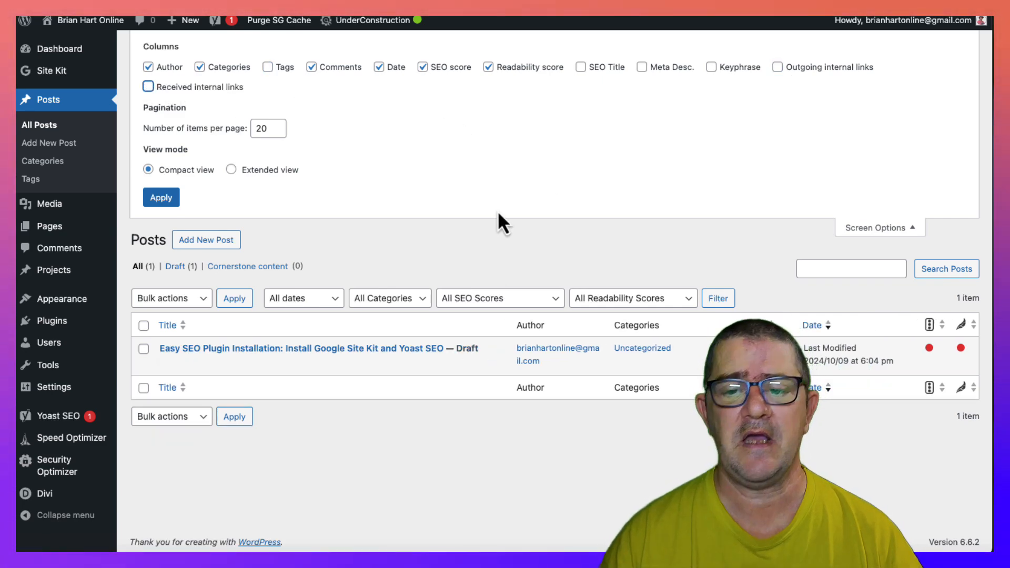
{"action": "left_click", "coordinate": [874, 230]}
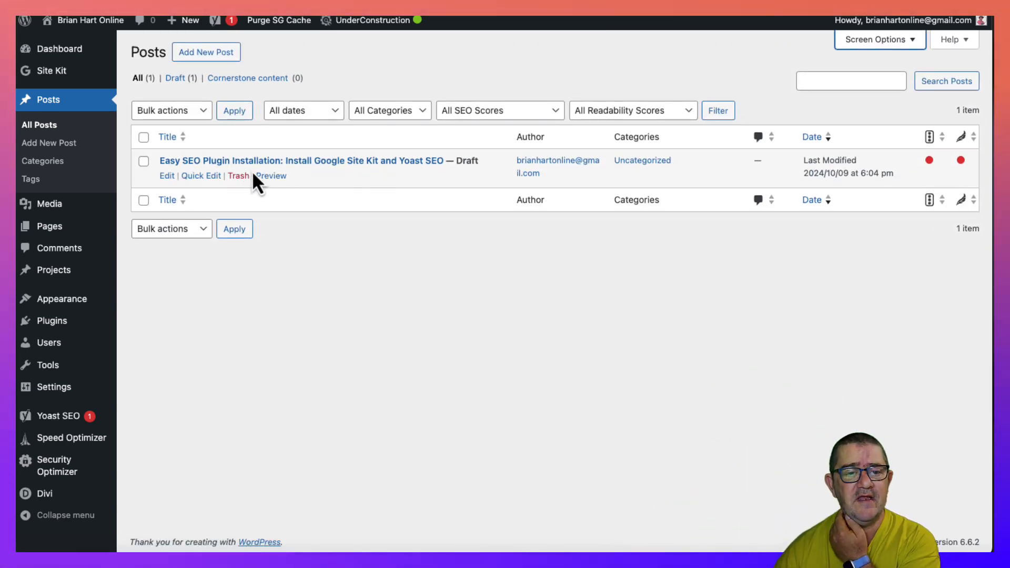
- Open the draft post "Easy SEO Plugin Installation" for editing and look over its content
{"action": "left_click", "coordinate": [172, 178]}
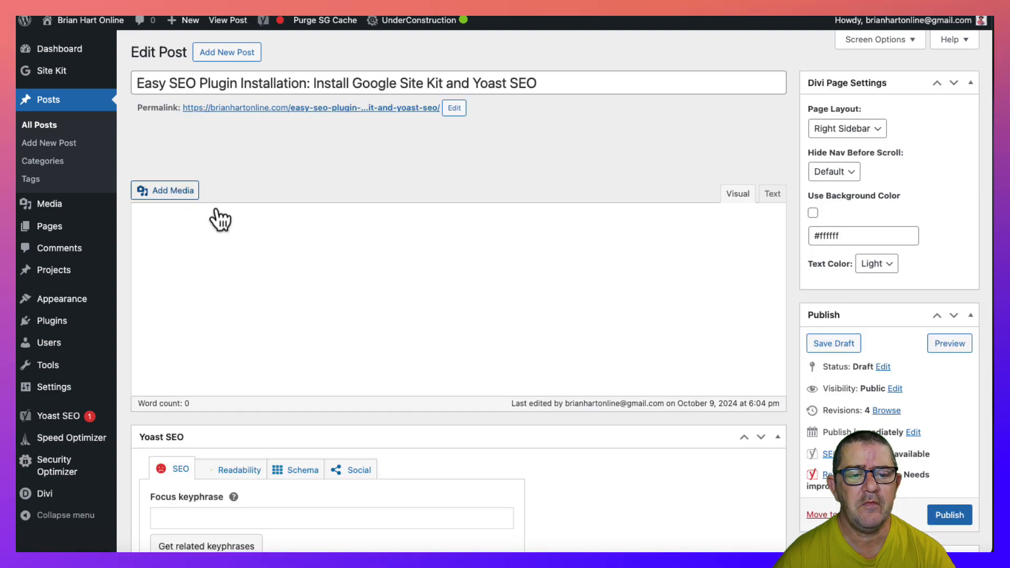
{"action": "scroll", "coordinate": [470, 311], "scroll_direction": "down", "scroll_amount": 18}
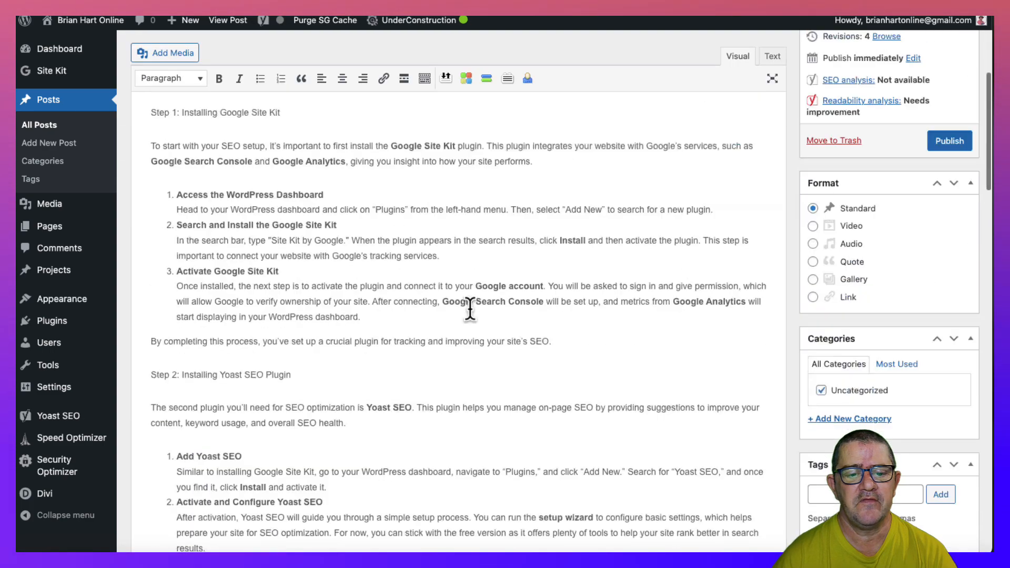
{"action": "scroll", "coordinate": [470, 311], "scroll_direction": "up", "scroll_amount": 7}
{"action": "scroll", "coordinate": [471, 311], "scroll_direction": "up", "scroll_amount": 10}
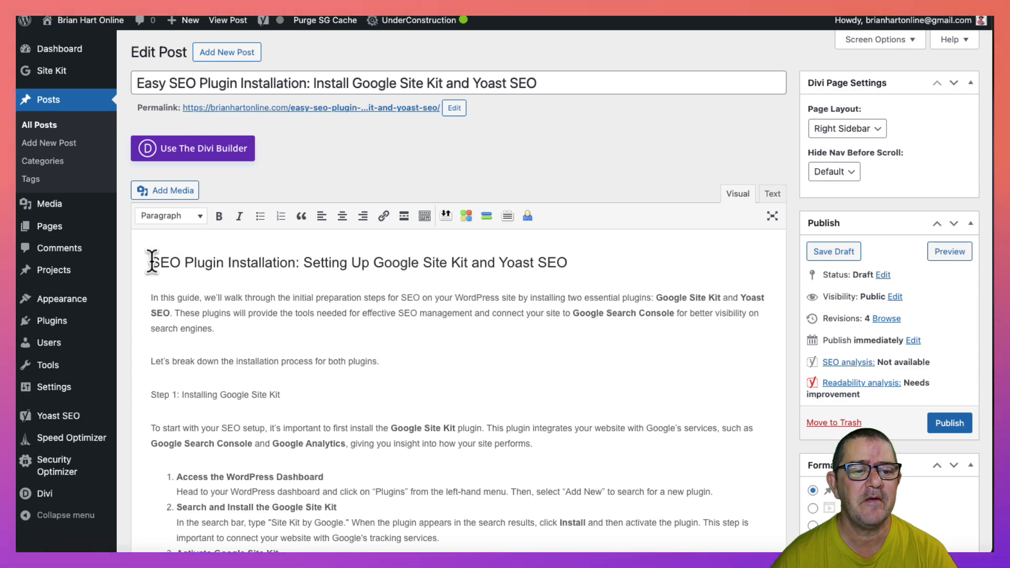
- Copy "SEO Plugin Installation" from the post's opening heading and set it as the Yoast focus keyphrase
{"action": "left_click_drag", "start_coordinate": [152, 261], "coordinate": [285, 261]}
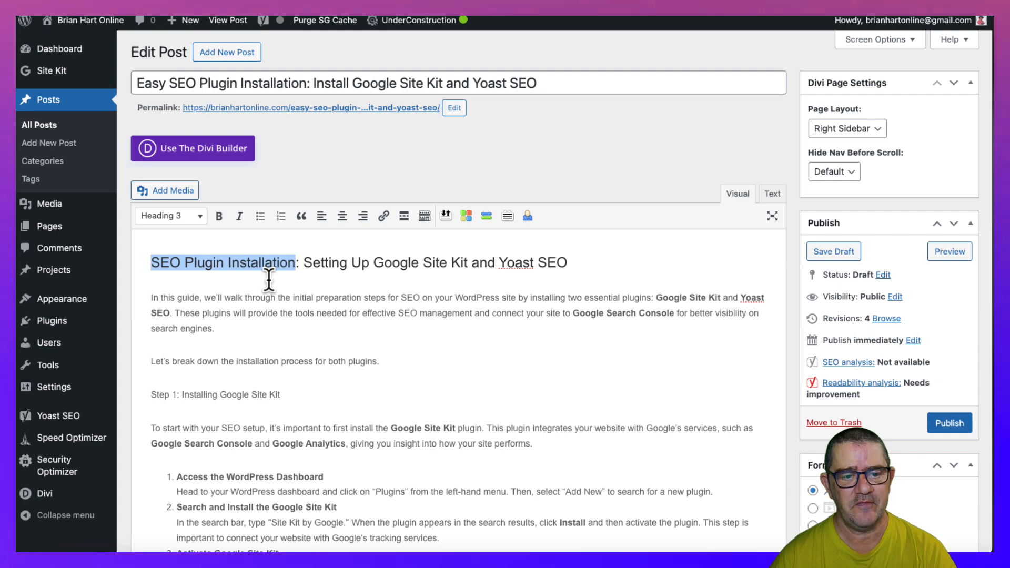
{"action": "left_click", "coordinate": [354, 277]}
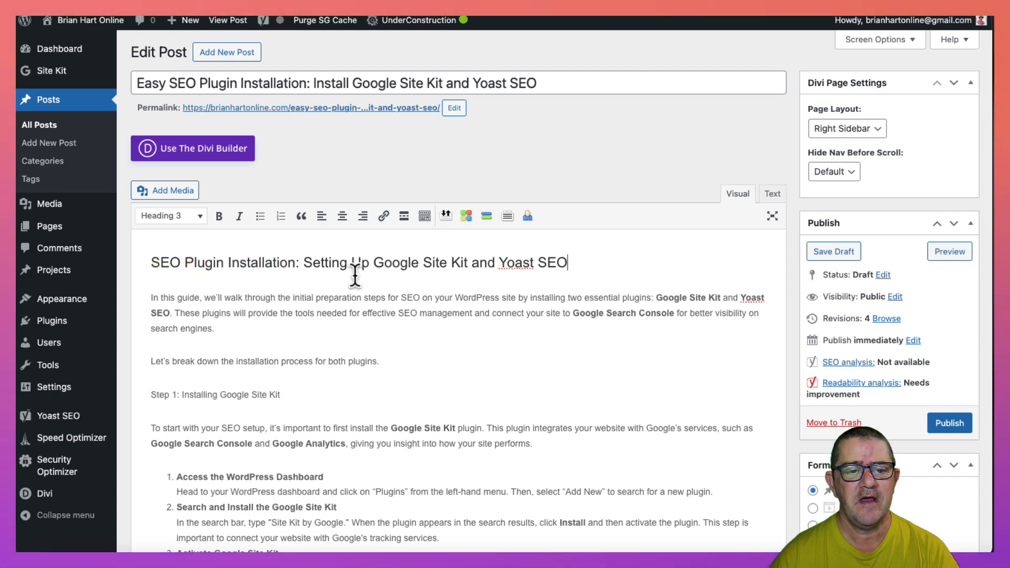
{"action": "scroll", "coordinate": [356, 274], "scroll_direction": "down", "scroll_amount": 1}
{"action": "scroll", "coordinate": [355, 274], "scroll_direction": "down", "scroll_amount": 5}
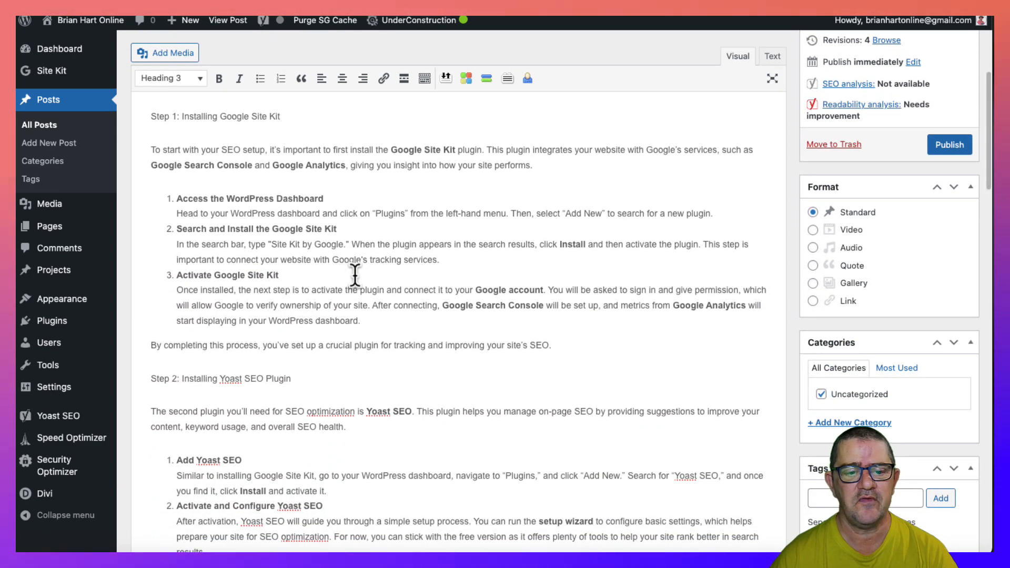
{"action": "scroll", "coordinate": [355, 274], "scroll_direction": "down", "scroll_amount": 15}
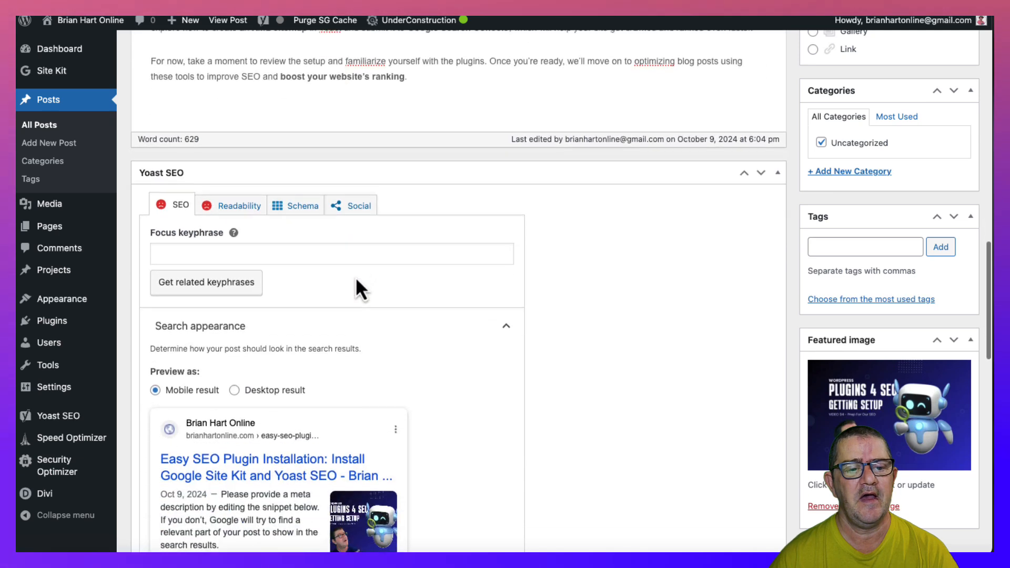
{"action": "scroll", "coordinate": [356, 285], "scroll_direction": "down", "scroll_amount": 1}
{"action": "left_click", "coordinate": [245, 204]}
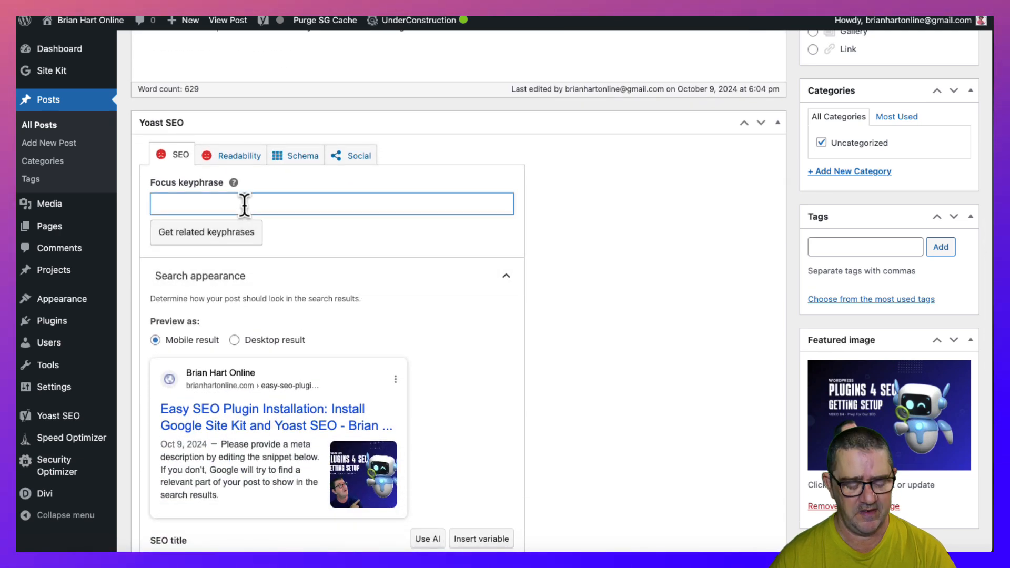
{"action": "type", "text": "SEO Plugin Installation"}
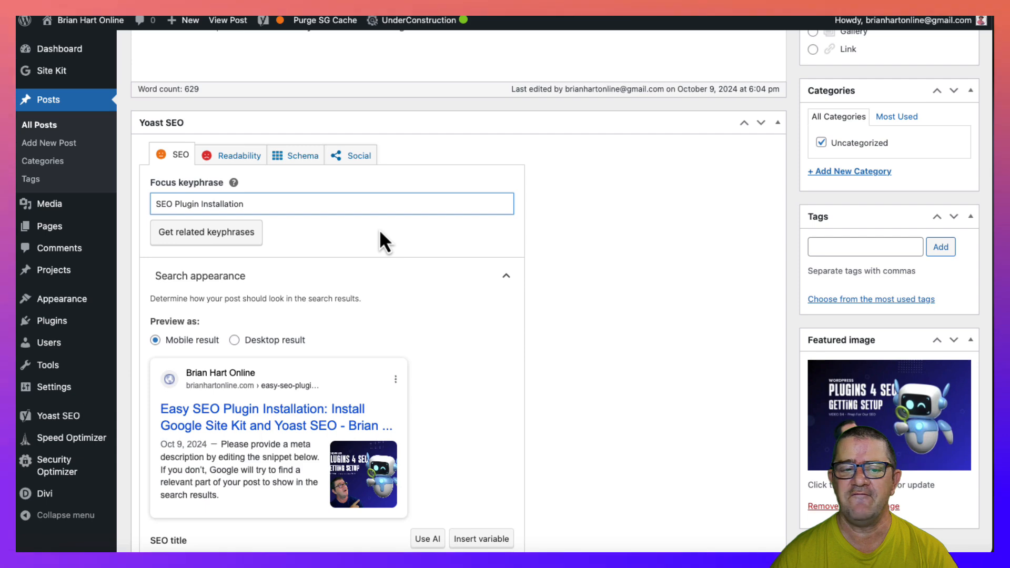
- Expand the Yoast SEO analysis and review the problems and improvements listed for the focus keyphrase
{"action": "scroll", "coordinate": [491, 287], "scroll_direction": "down", "scroll_amount": 5}
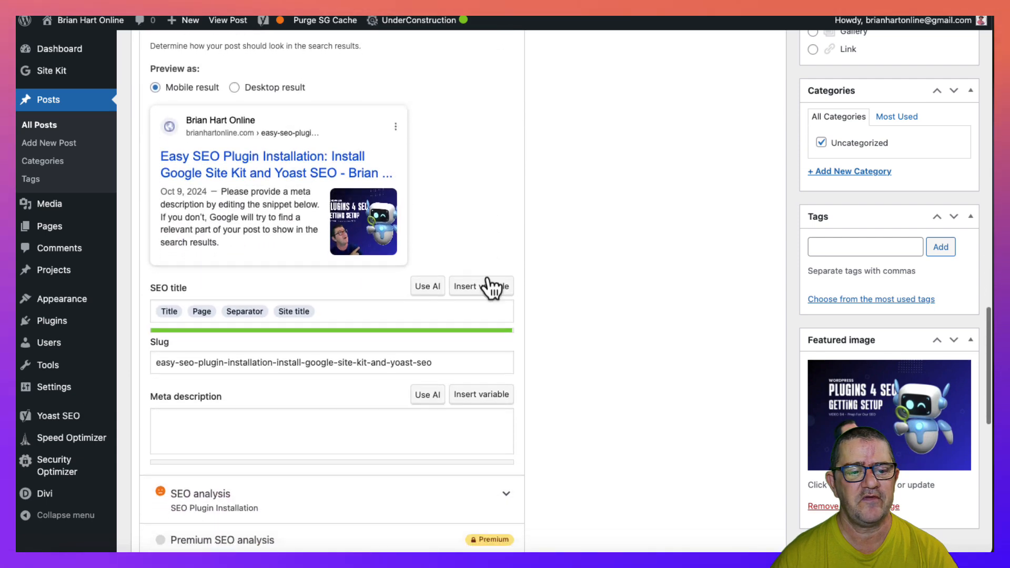
{"action": "scroll", "coordinate": [487, 284], "scroll_direction": "down", "scroll_amount": 3}
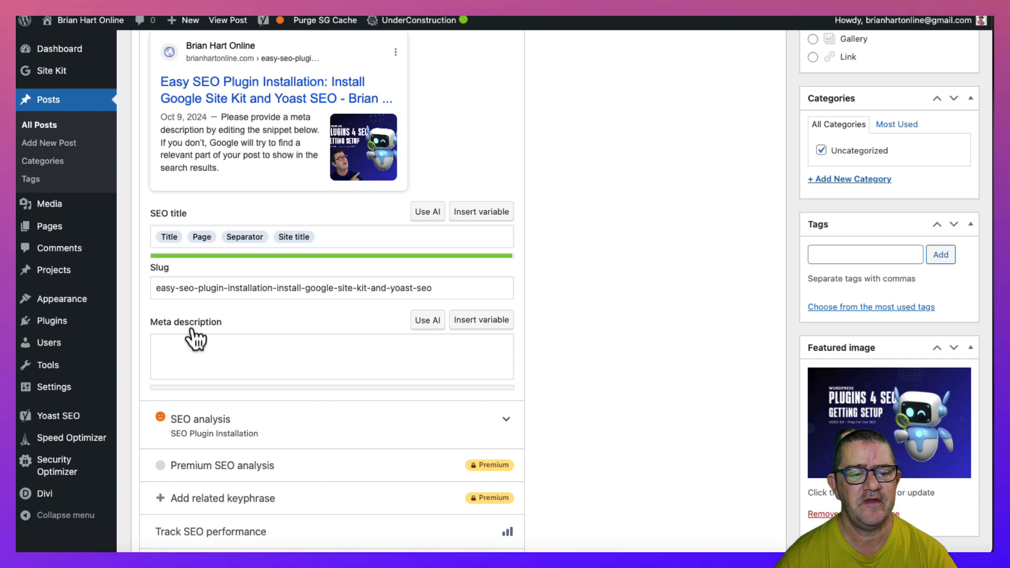
{"action": "scroll", "coordinate": [357, 377], "scroll_direction": "down", "scroll_amount": 3}
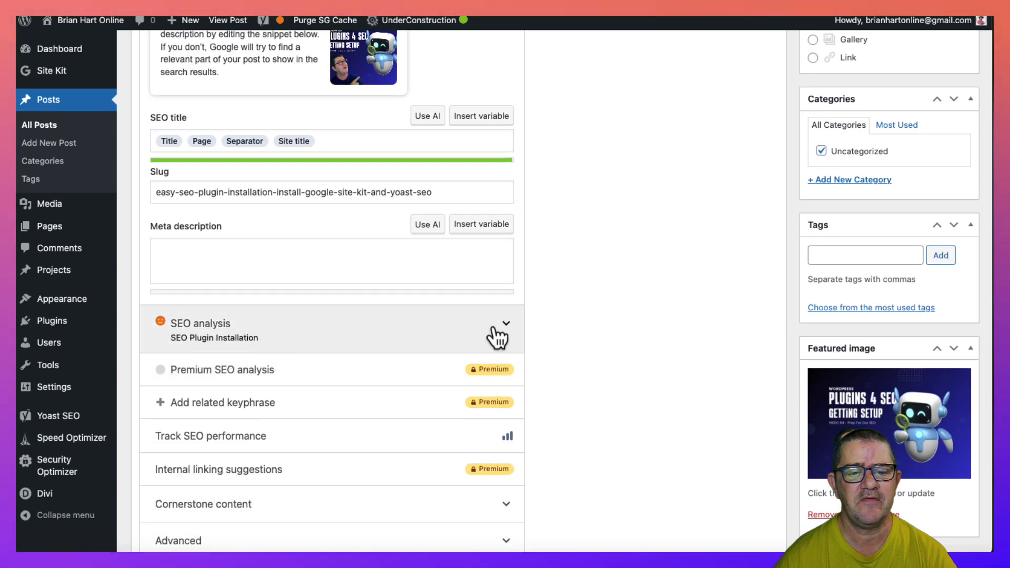
{"action": "left_click", "coordinate": [506, 329]}
{"action": "scroll", "coordinate": [409, 359], "scroll_direction": "down", "scroll_amount": 5}
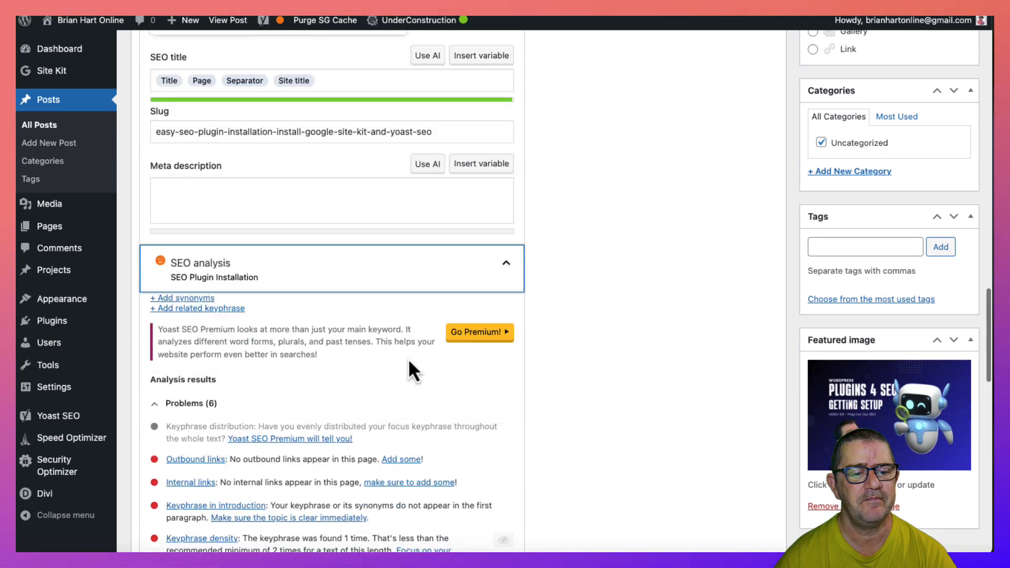
{"action": "scroll", "coordinate": [408, 358], "scroll_direction": "down", "scroll_amount": 5}
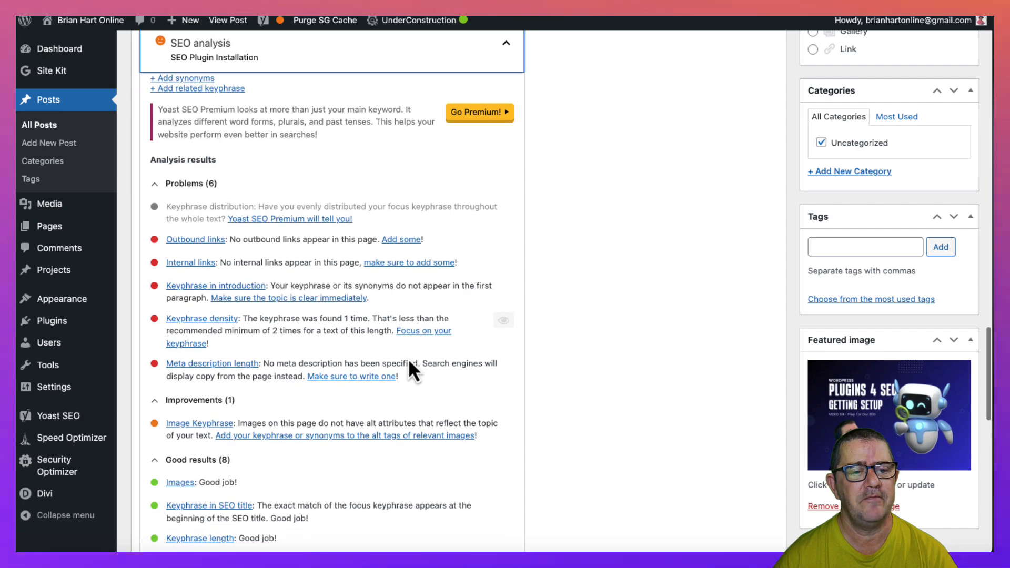
{"action": "scroll", "coordinate": [408, 358], "scroll_direction": "up", "scroll_amount": 2}
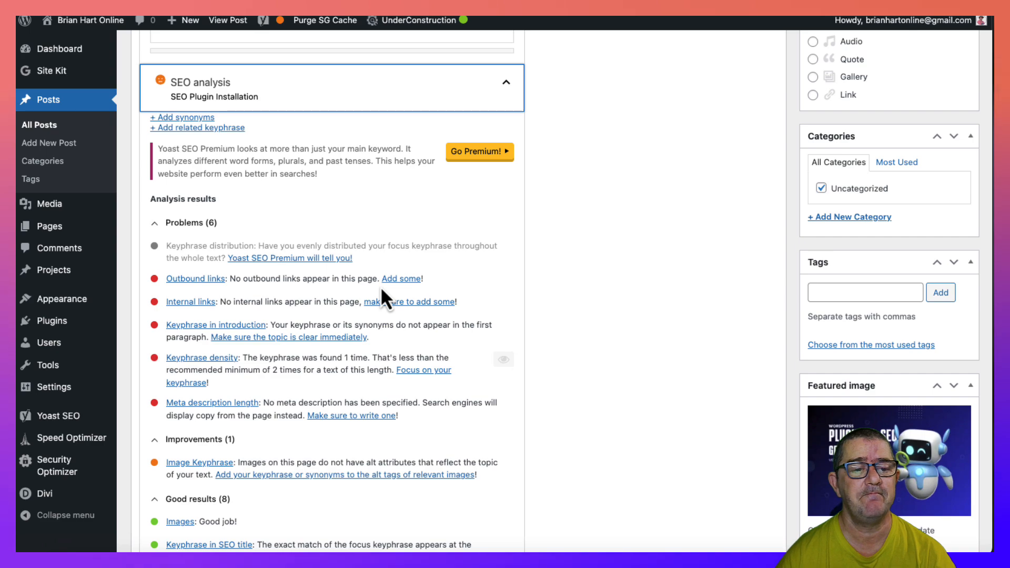
- Check the post title and the permalink slug for the focus keyphrase, keeping both as they are
{"action": "scroll", "coordinate": [380, 286], "scroll_direction": "up", "scroll_amount": 20}
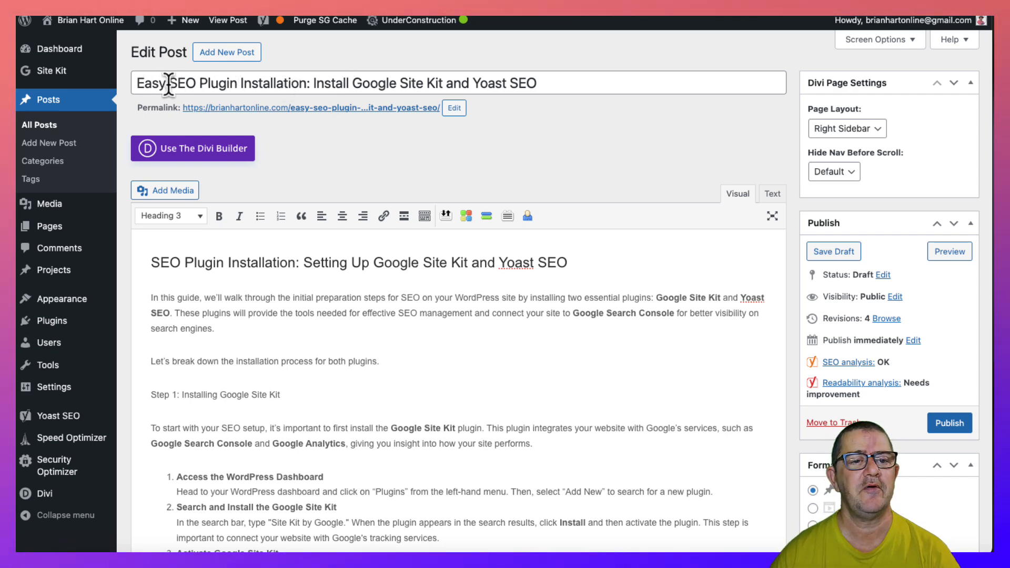
{"action": "left_click_drag", "start_coordinate": [169, 84], "coordinate": [298, 84]}
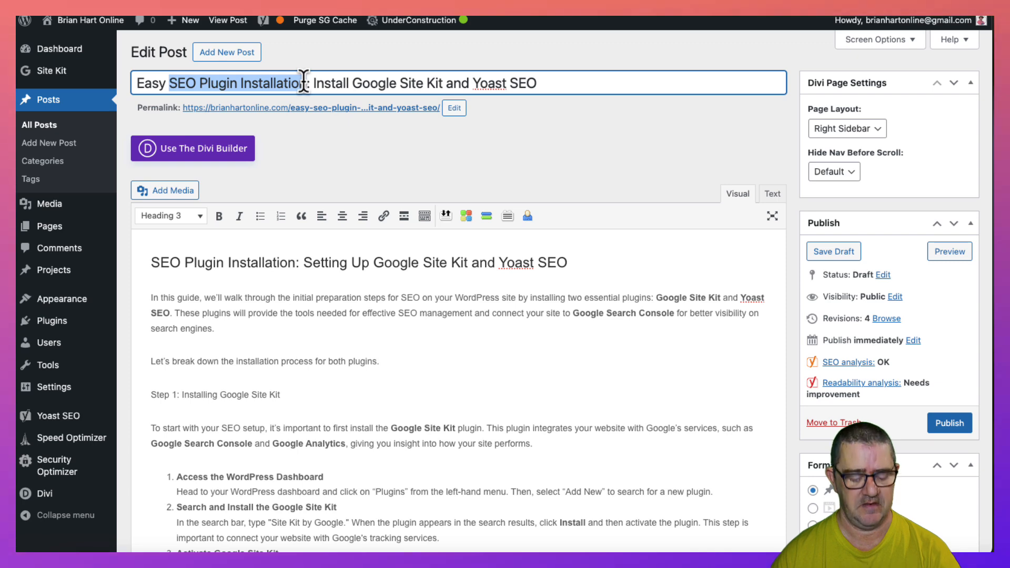
{"action": "left_click", "coordinate": [303, 83]}
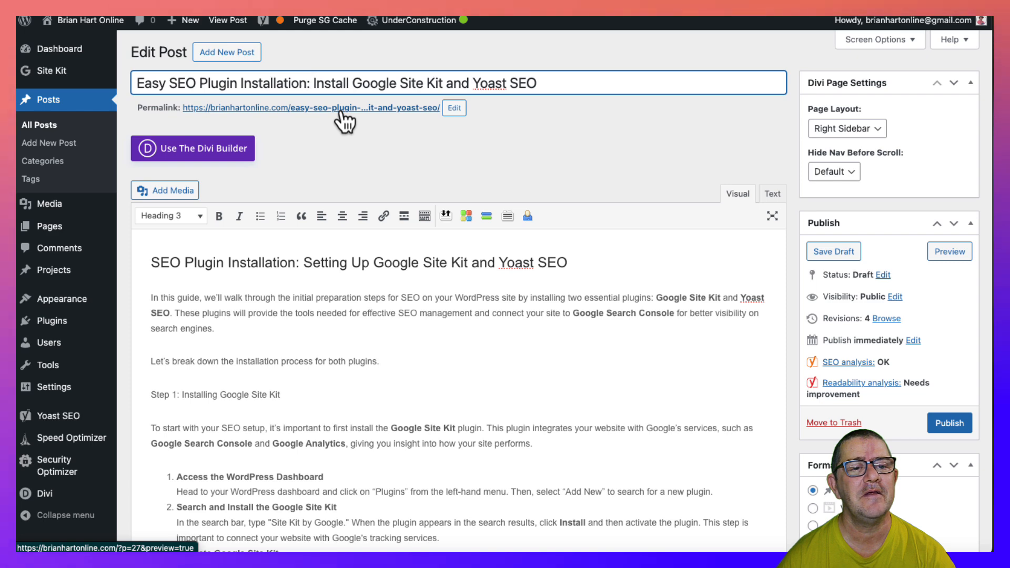
{"action": "left_click", "coordinate": [449, 111]}
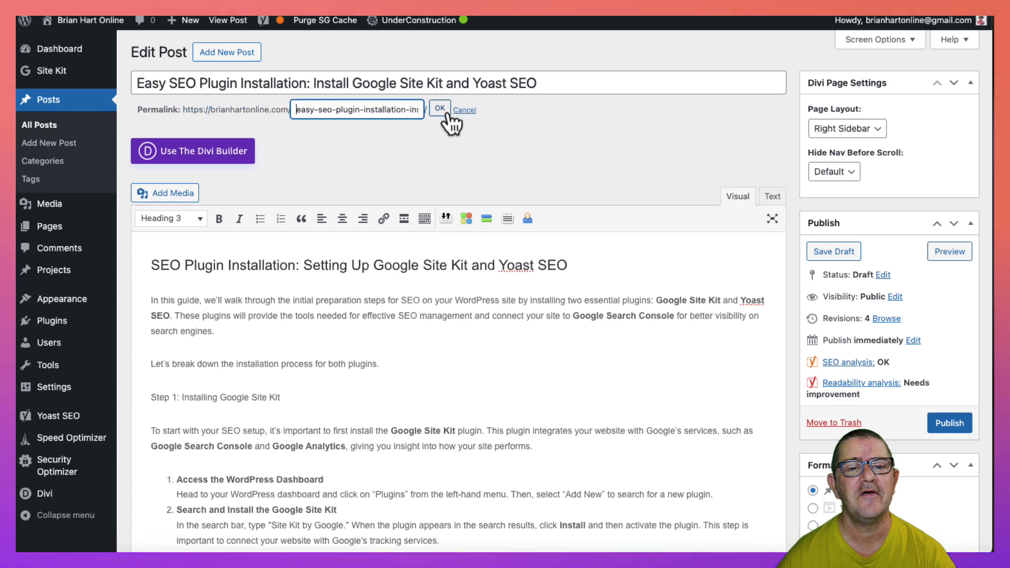
{"action": "left_click", "coordinate": [460, 144]}
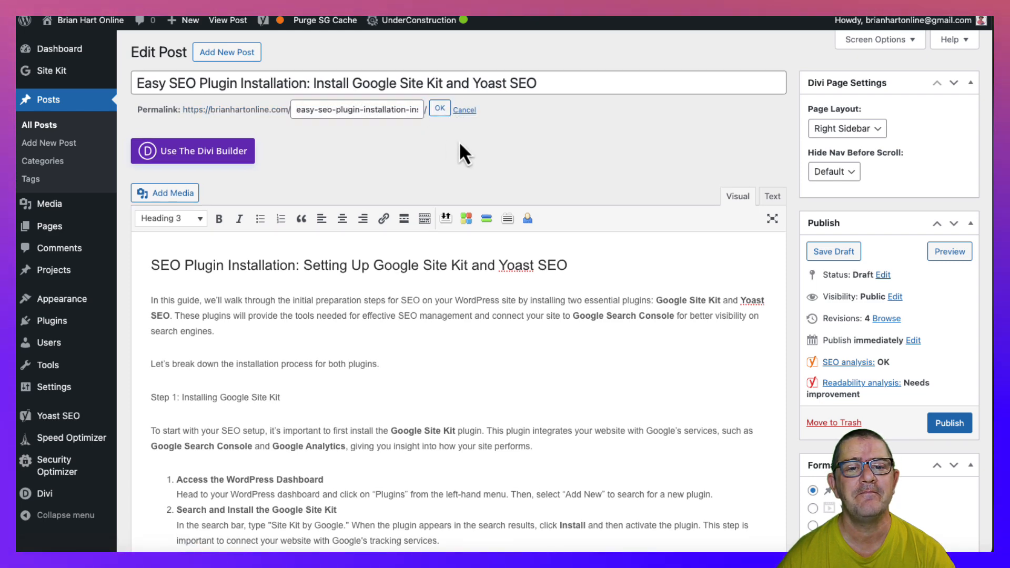
{"action": "left_click", "coordinate": [440, 108]}
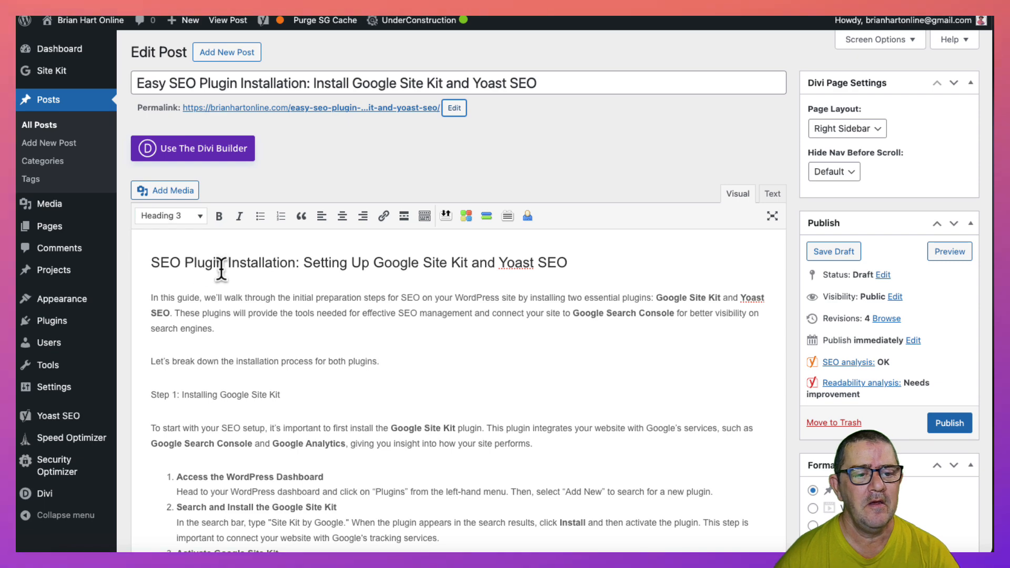
- Change the post's opening heading "SEO Plugin Installation: Setting Up Google Site Kit and Yoast SEO" to Heading 2
{"action": "scroll", "coordinate": [221, 268], "scroll_direction": "down", "scroll_amount": 3}
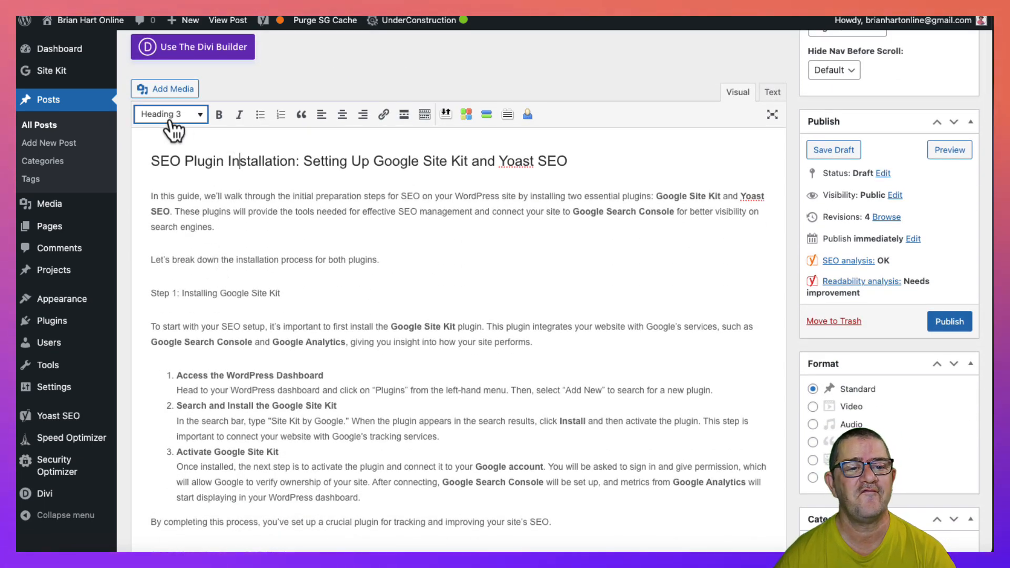
{"action": "left_click", "coordinate": [188, 115]}
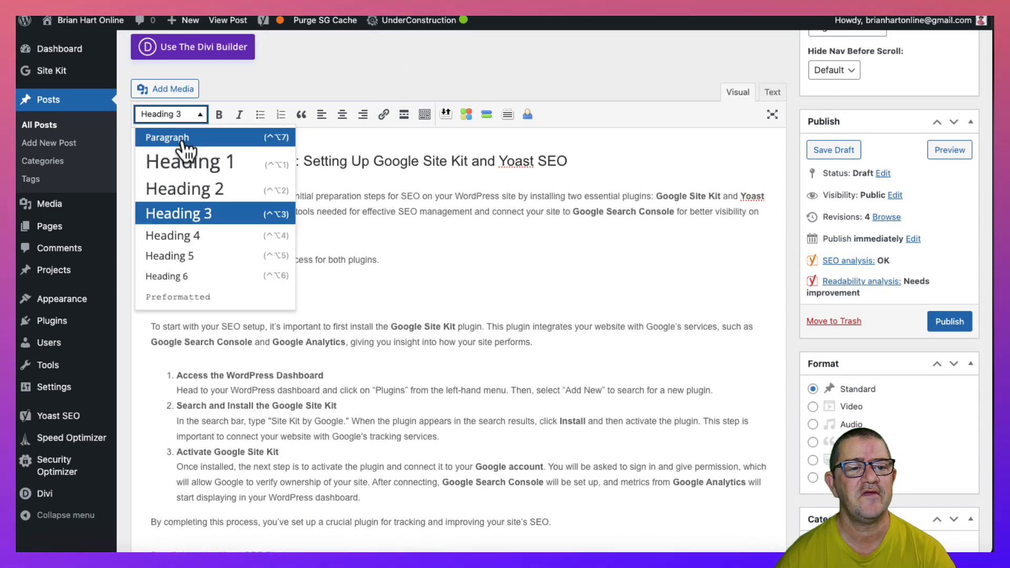
{"action": "left_click", "coordinate": [185, 190]}
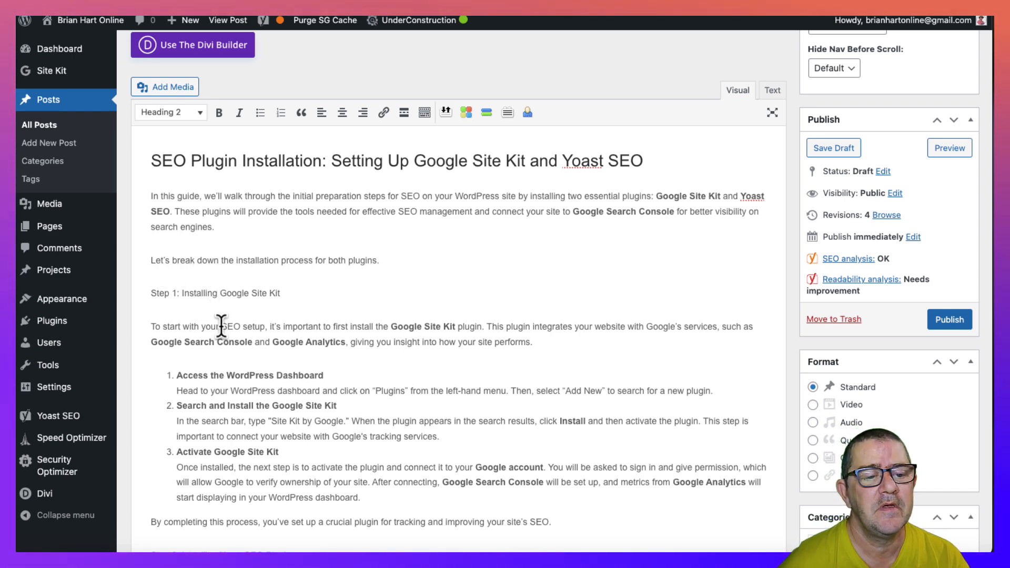
{"action": "left_click", "coordinate": [150, 197]}
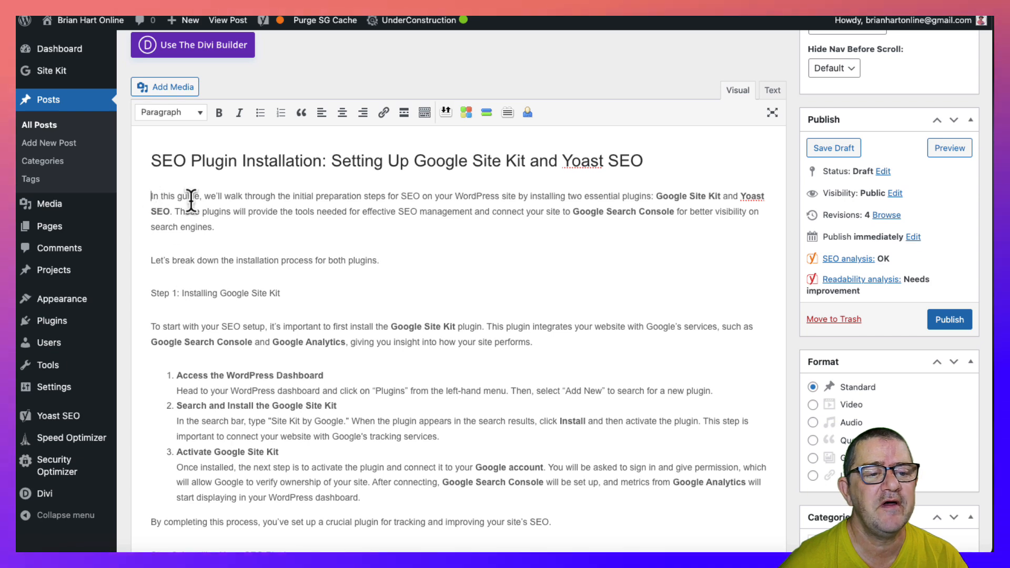
{"action": "type", "text": "SEO Plugin Installation"}
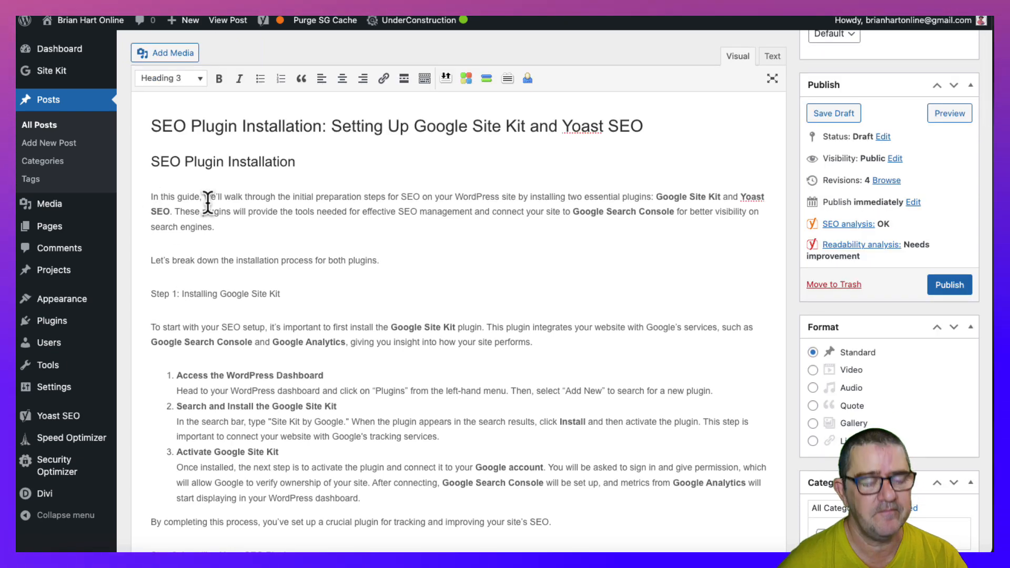
{"action": "key", "text": "ctrl+z"}
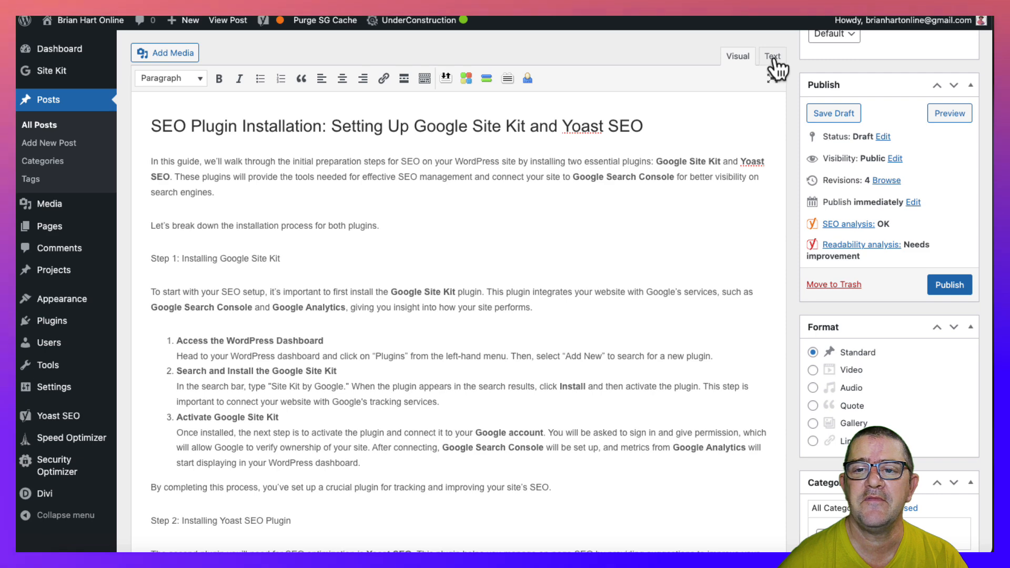
- Insert the keyphrase "SEO Plugin Installation" as plain text before "In this guide" in the post's HTML source, and return to the visual view
{"action": "left_click", "coordinate": [773, 57]}
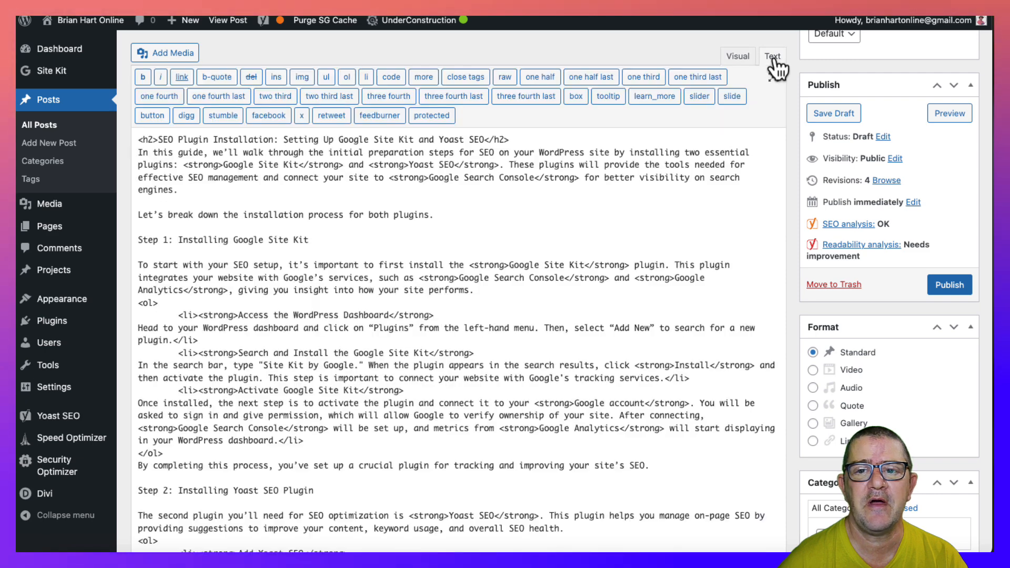
{"action": "left_click", "coordinate": [137, 153]}
{"action": "type", "text": "SEO Plugin Installation:"}
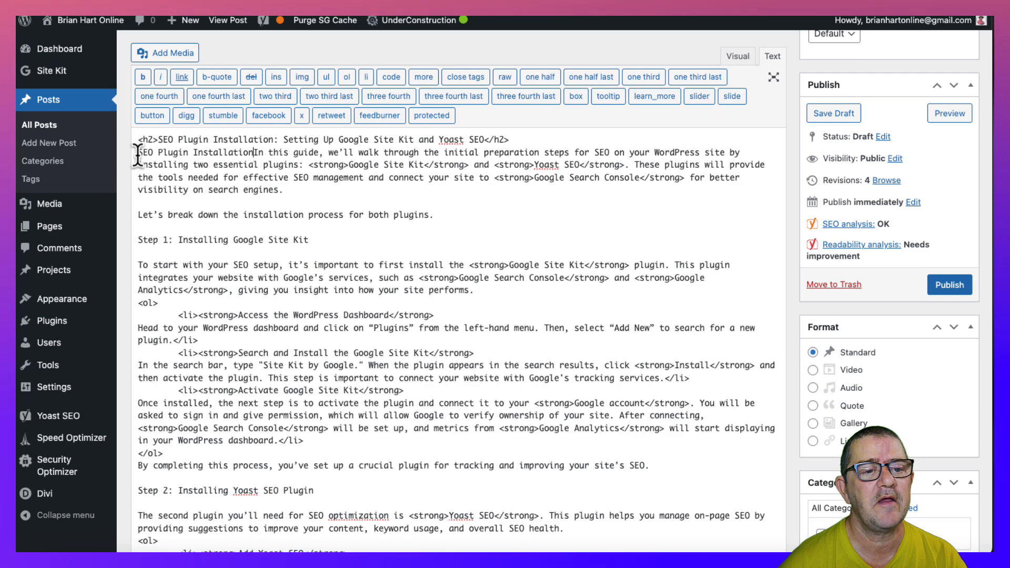
{"action": "left_click_drag", "start_coordinate": [253, 152], "coordinate": [122, 154]}
{"action": "key", "text": "ctrl+c"}
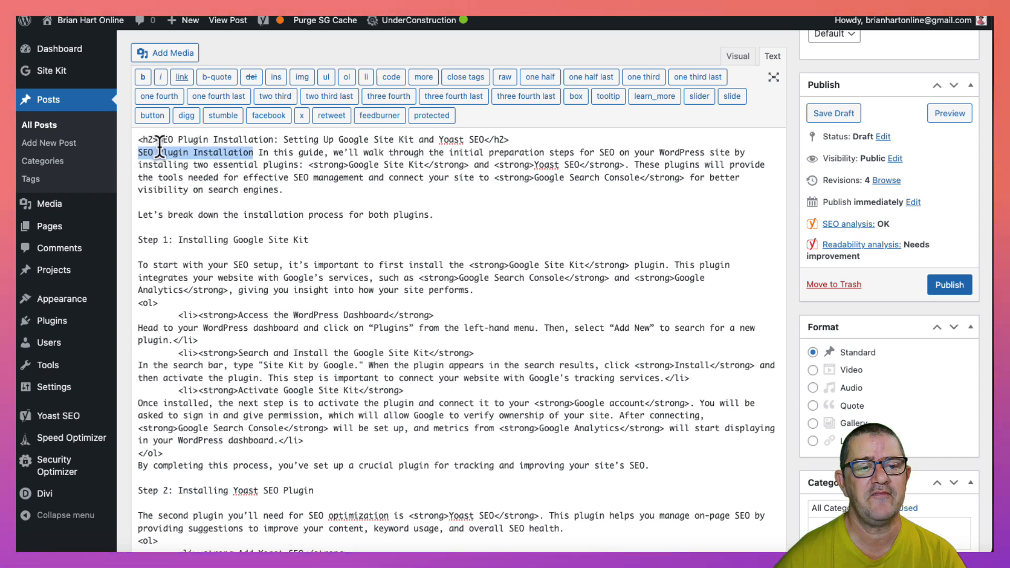
{"action": "left_click", "coordinate": [738, 56]}
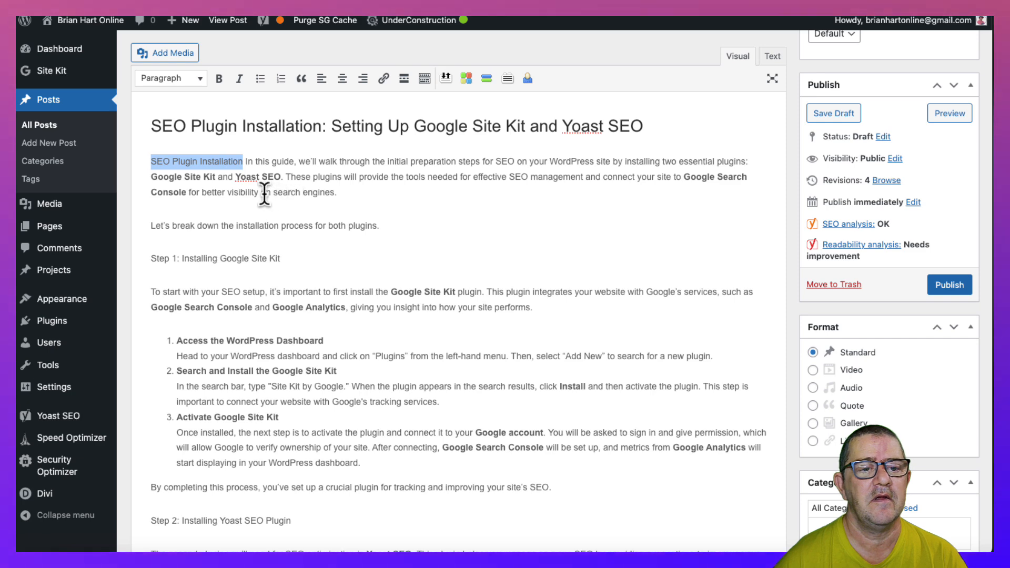
{"action": "left_click", "coordinate": [155, 175]}
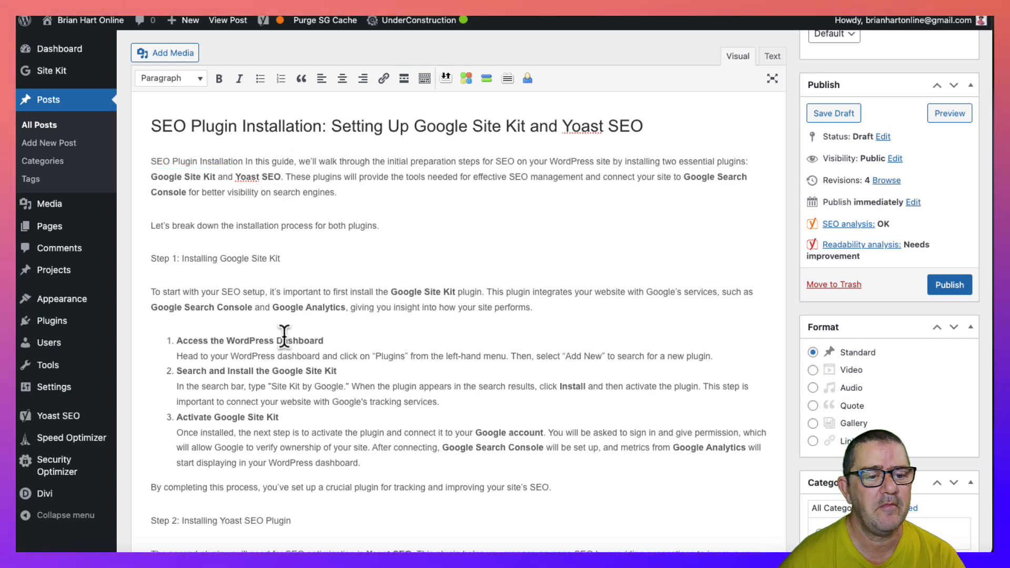
- Add "SEO Plugin Installation" before "Preparing for Advanced SEO" in the Step 3 line and format the line as Heading 3
{"action": "scroll", "coordinate": [284, 336], "scroll_direction": "down", "scroll_amount": 5}
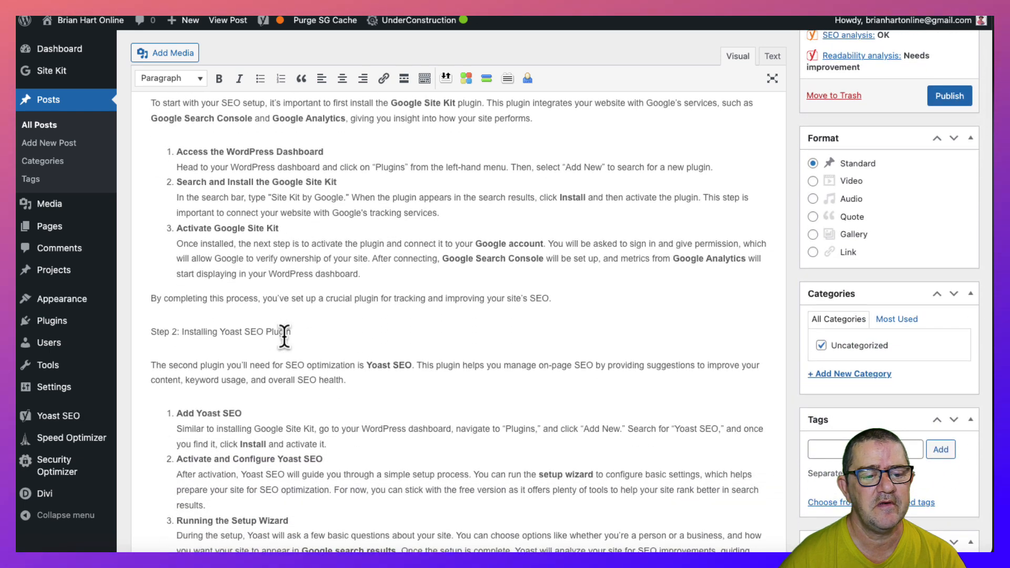
{"action": "scroll", "coordinate": [284, 336], "scroll_direction": "up", "scroll_amount": 1}
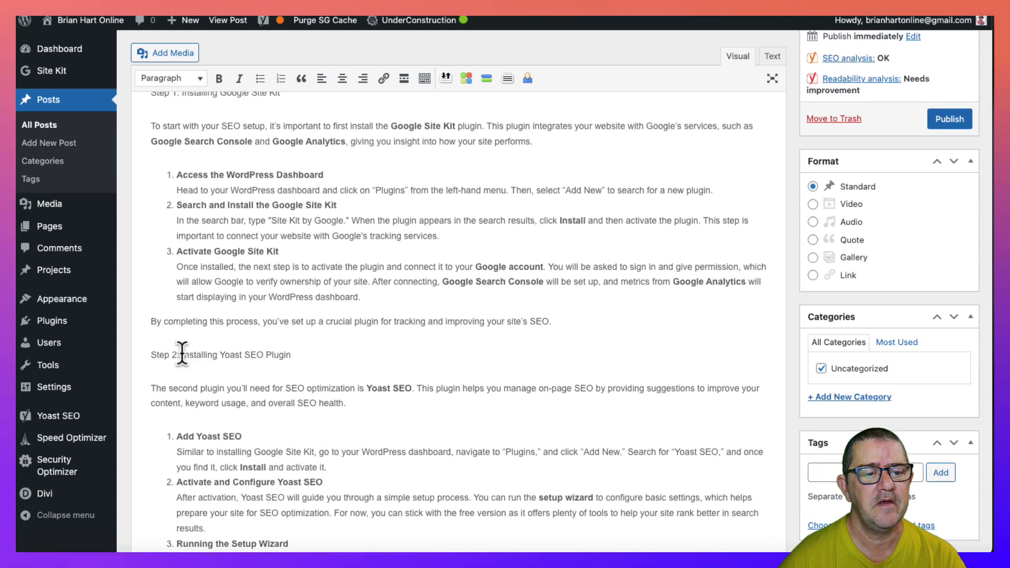
{"action": "scroll", "coordinate": [218, 251], "scroll_direction": "down", "scroll_amount": 9}
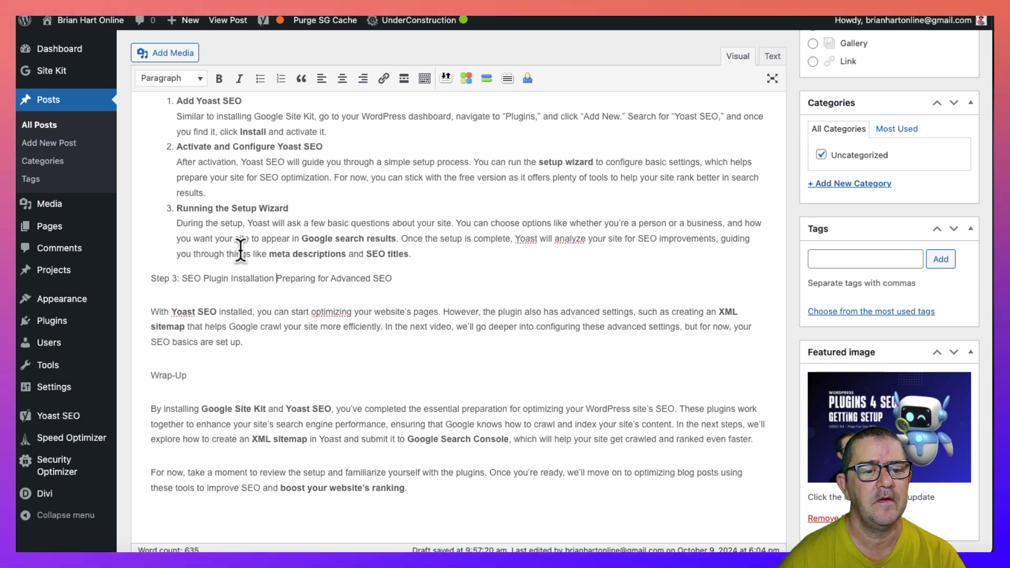
{"action": "left_click", "coordinate": [194, 80]}
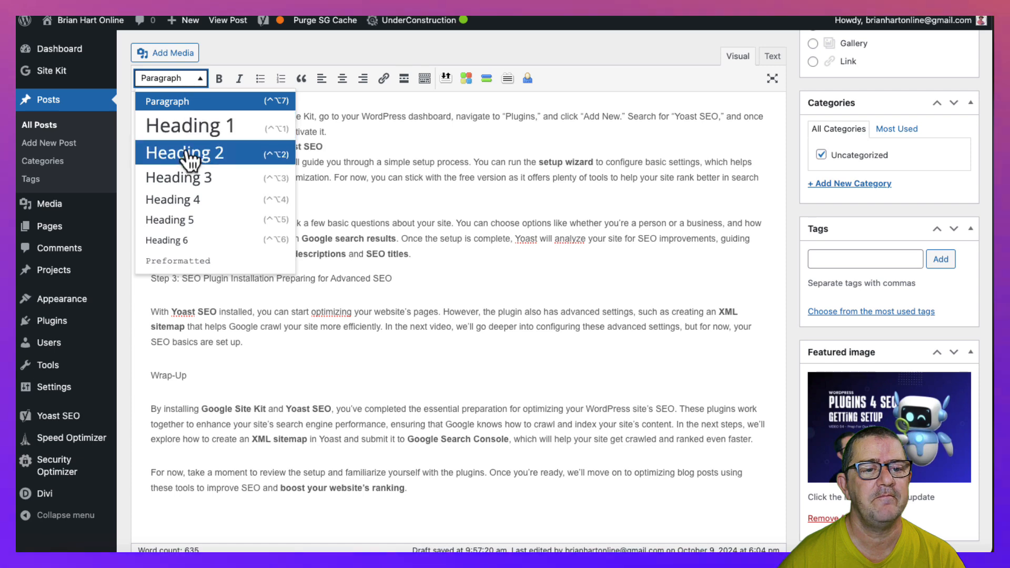
{"action": "left_click", "coordinate": [187, 178]}
- Format the "Step 2: Installing Yoast SEO Plugin" and "Step 1: Installing Google Site Kit" lines as Heading 3
{"action": "scroll", "coordinate": [255, 173], "scroll_direction": "up", "scroll_amount": 5}
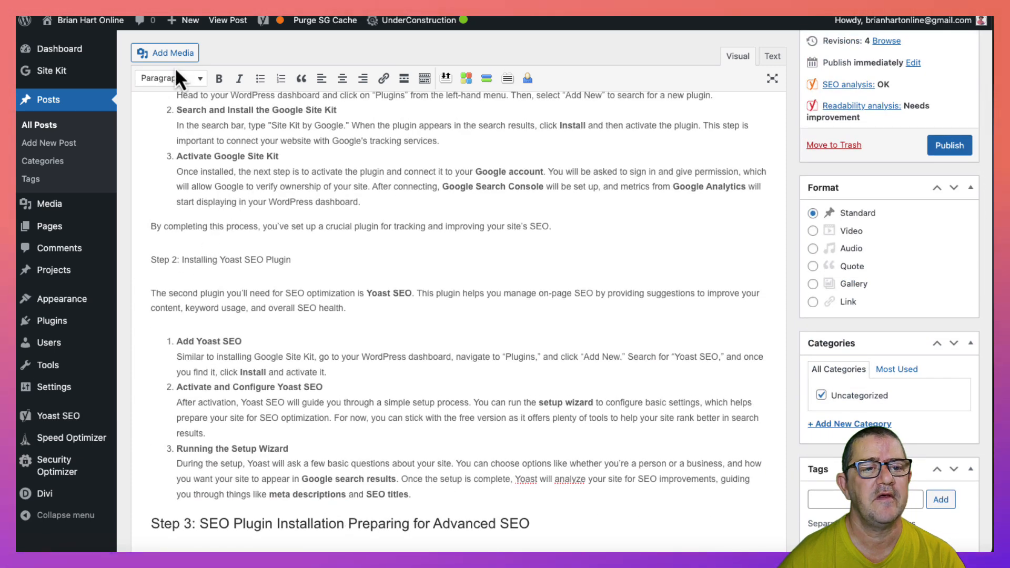
{"action": "left_click", "coordinate": [180, 79]}
{"action": "left_click", "coordinate": [184, 179]}
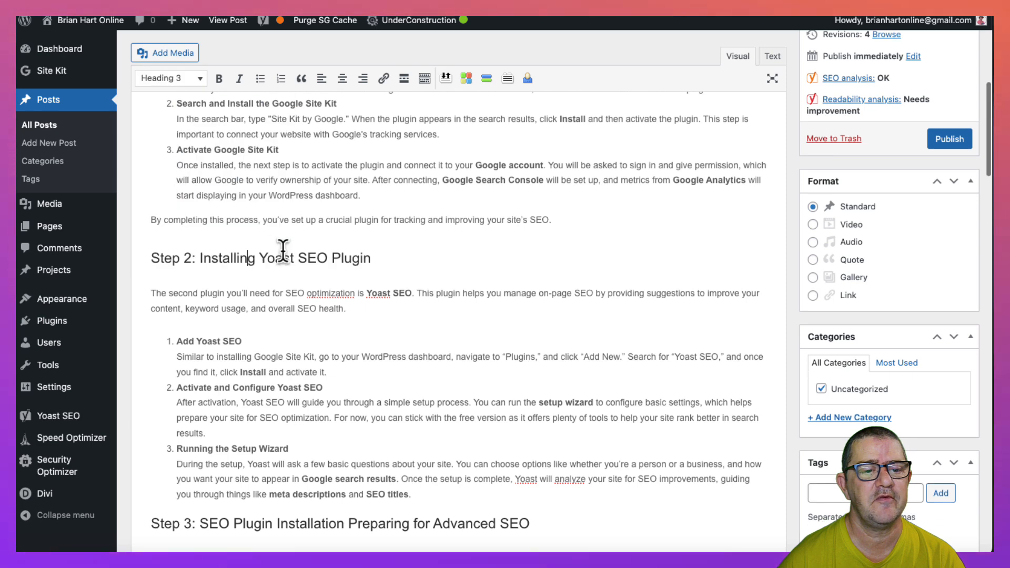
{"action": "scroll", "coordinate": [283, 251], "scroll_direction": "up", "scroll_amount": 4}
{"action": "scroll", "coordinate": [283, 251], "scroll_direction": "up", "scroll_amount": 1}
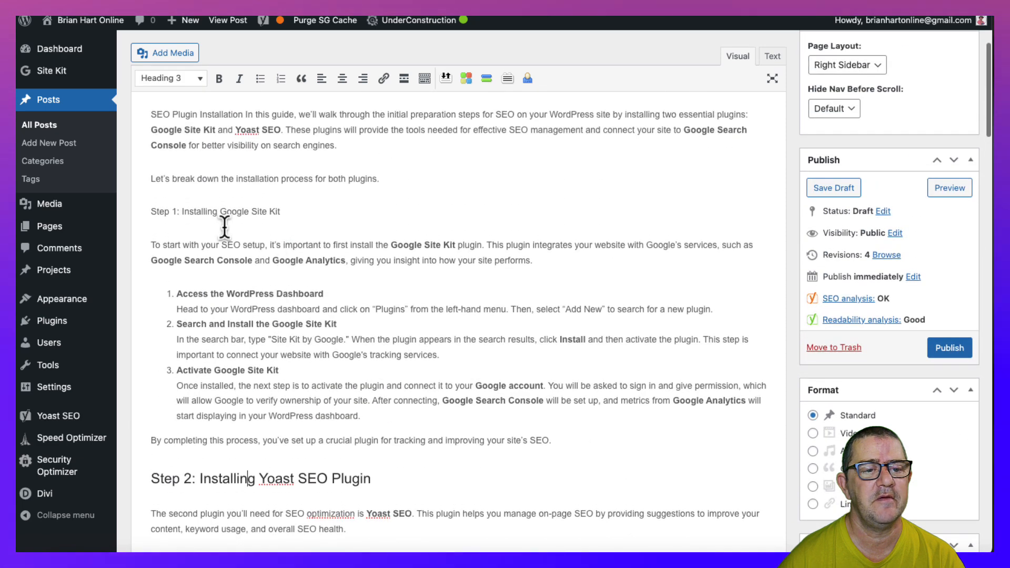
{"action": "left_click", "coordinate": [168, 79]}
{"action": "left_click", "coordinate": [181, 182]}
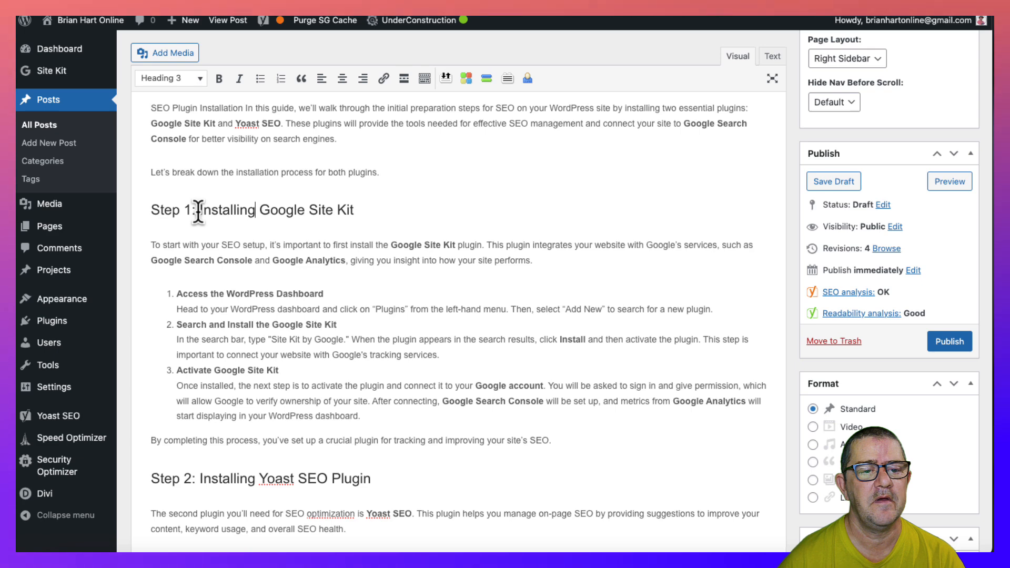
- Change the Step 1 heading to "Step 1: SEO Plugin Installing Google Site Kit" and save the draft
{"action": "key", "text": "ctrl+v"}
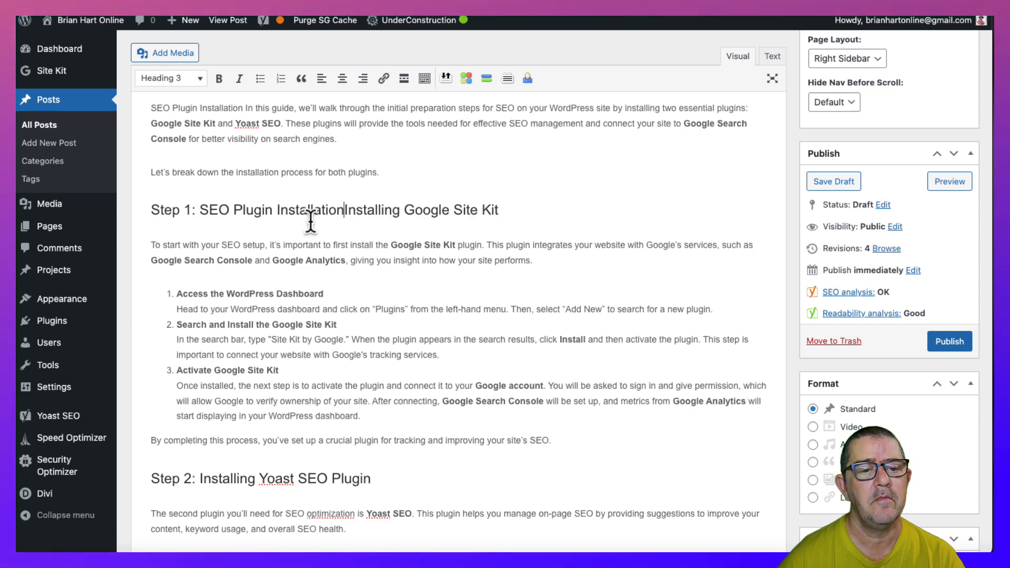
{"action": "key", "text": "BackSpace"}
{"action": "key", "text": "BackSpace"}
{"action": "key", "text": "BackSpace"}
{"action": "key", "text": "BackSpace"}
{"action": "key", "text": "BackSpace"}
{"action": "key", "text": "BackSpace"}
{"action": "key", "text": "BackSpace"}
{"action": "key", "text": "BackSpace"}
{"action": "key", "text": "BackSpace"}
{"action": "key", "text": "BackSpace"}
{"action": "key", "text": "BackSpace"}
{"action": "key", "text": "BackSpace"}
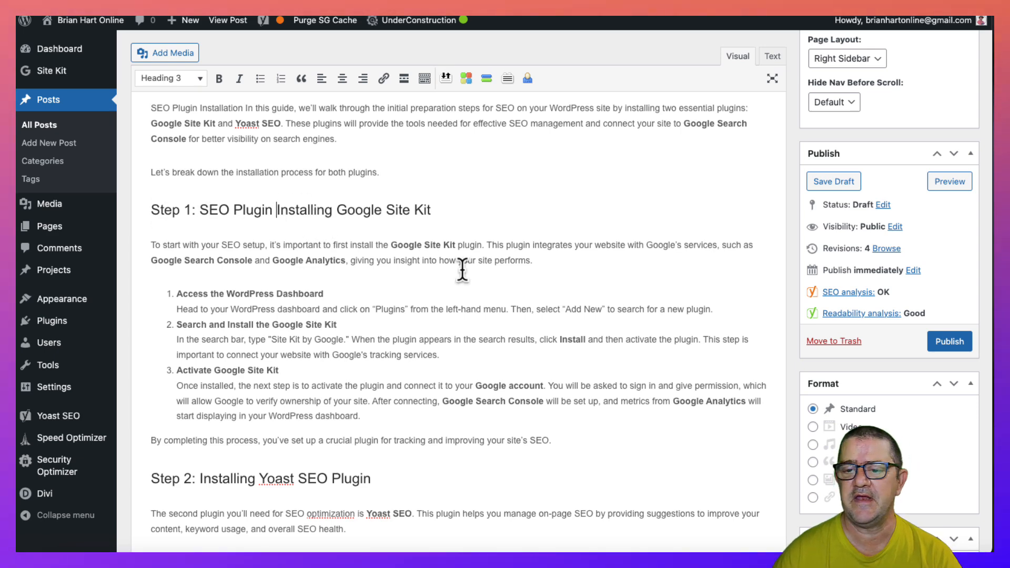
{"action": "left_click", "coordinate": [834, 181]}
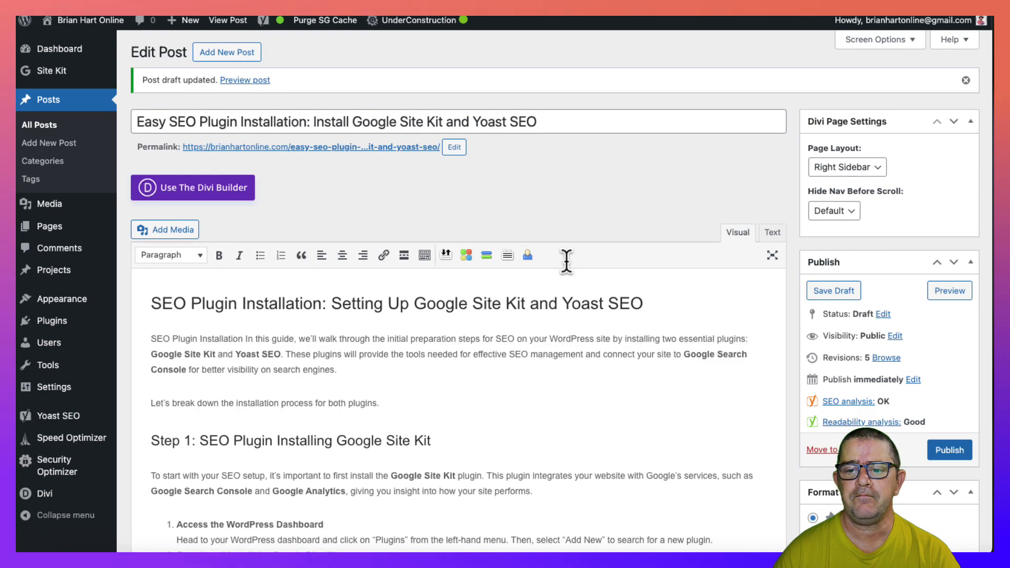
- Add an empty paragraph after "Let's break down the installation process for both plugins."
{"action": "scroll", "coordinate": [370, 287], "scroll_direction": "down", "scroll_amount": 4}
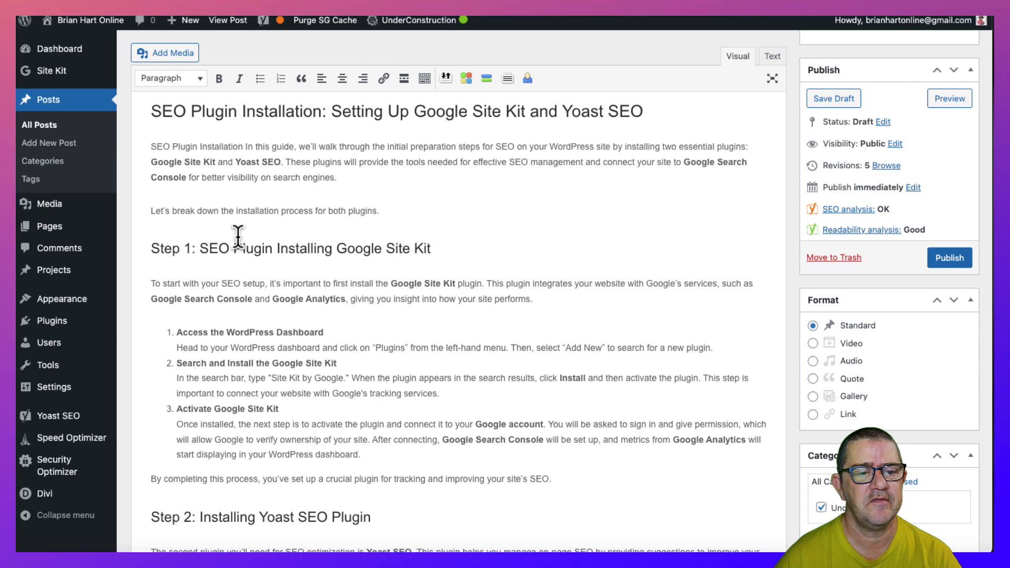
{"action": "left_click", "coordinate": [435, 211]}
{"action": "key", "text": "Return"}
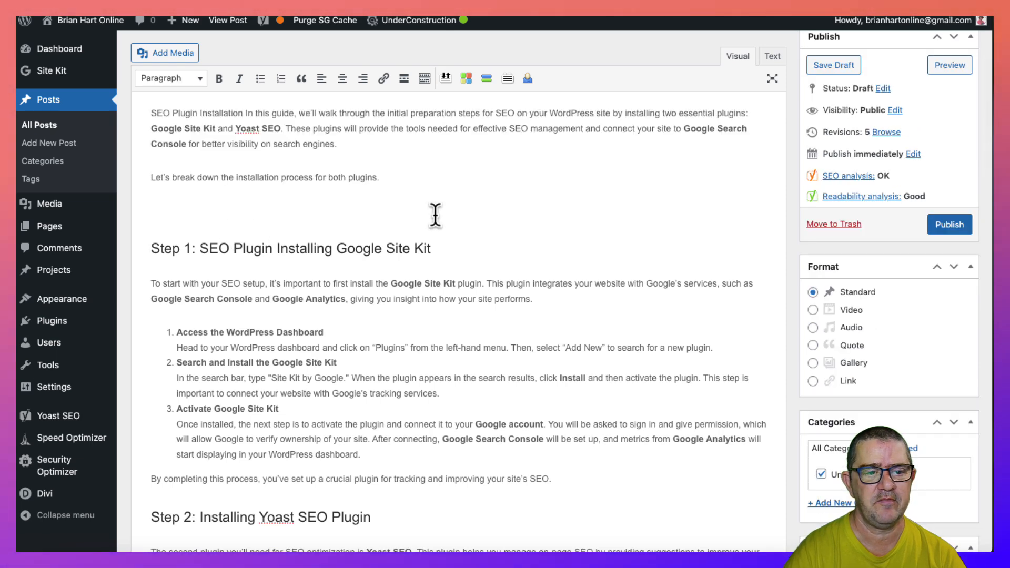
- Insert the Google-Site-Kit.webp image from the media library above the Step 1 heading, with its title set to "SEO Plugin Installation"
{"action": "scroll", "coordinate": [816, 381], "scroll_direction": "down", "scroll_amount": 4}
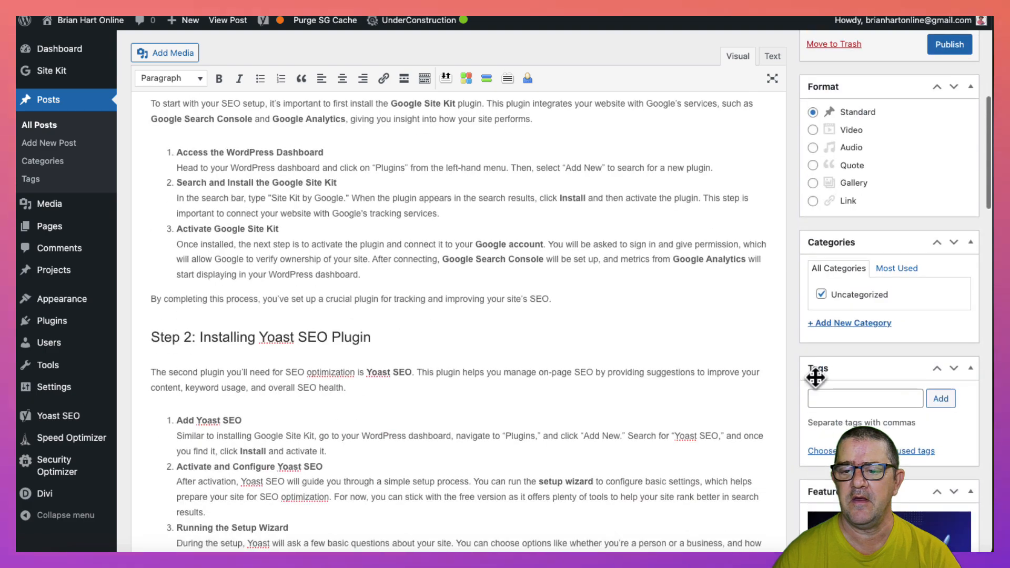
{"action": "scroll", "coordinate": [848, 398], "scroll_direction": "down", "scroll_amount": 6}
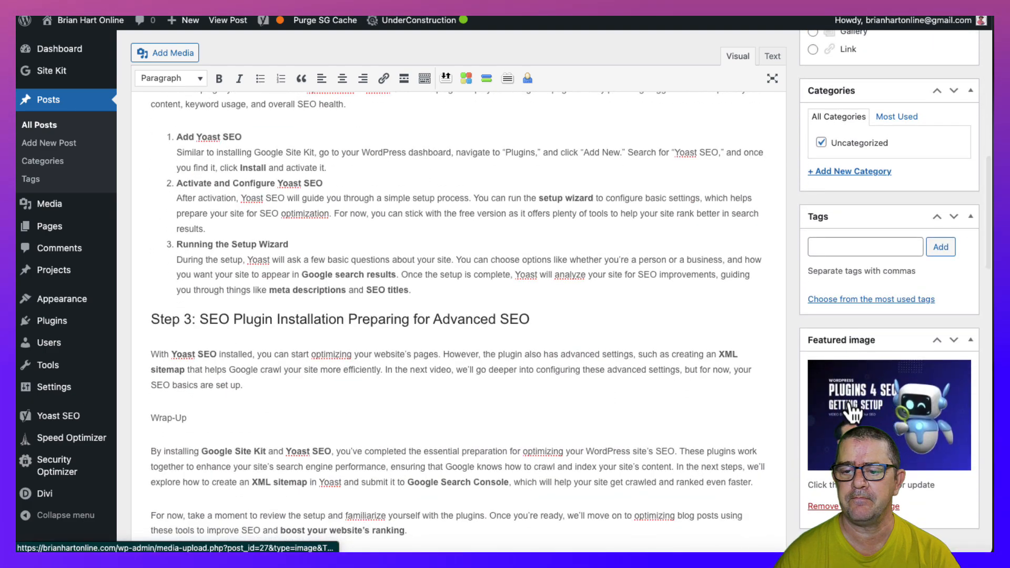
{"action": "scroll", "coordinate": [400, 231], "scroll_direction": "up", "scroll_amount": 10}
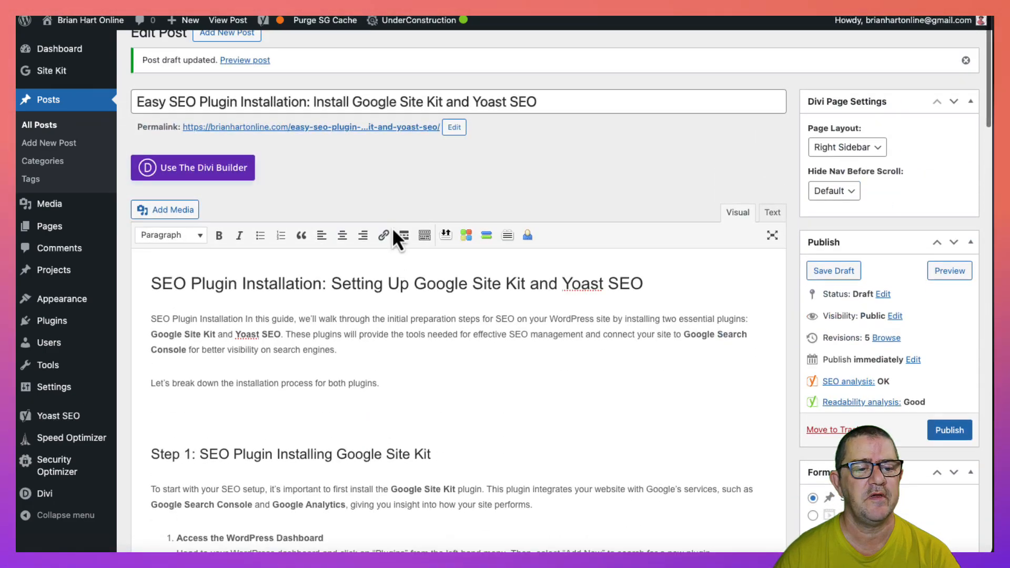
{"action": "scroll", "coordinate": [393, 227], "scroll_direction": "down", "scroll_amount": 4}
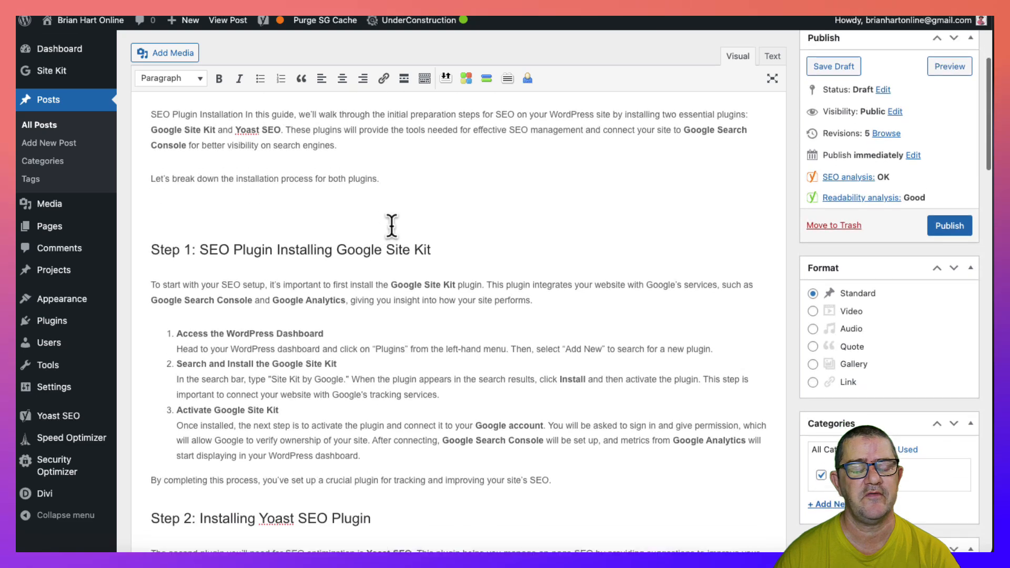
{"action": "scroll", "coordinate": [392, 225], "scroll_direction": "up", "scroll_amount": 1}
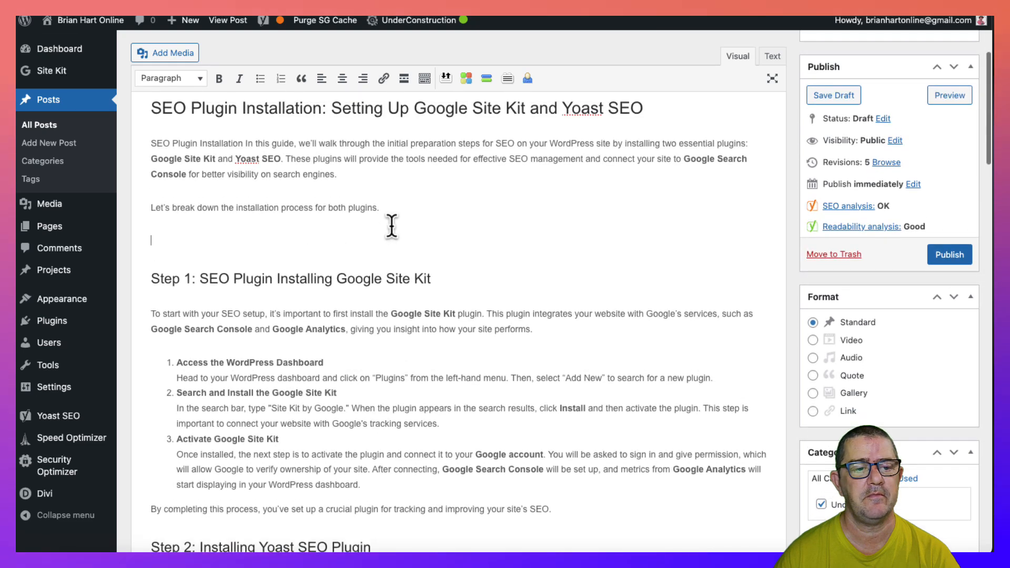
{"action": "left_click", "coordinate": [137, 51]}
{"action": "left_click", "coordinate": [258, 210]}
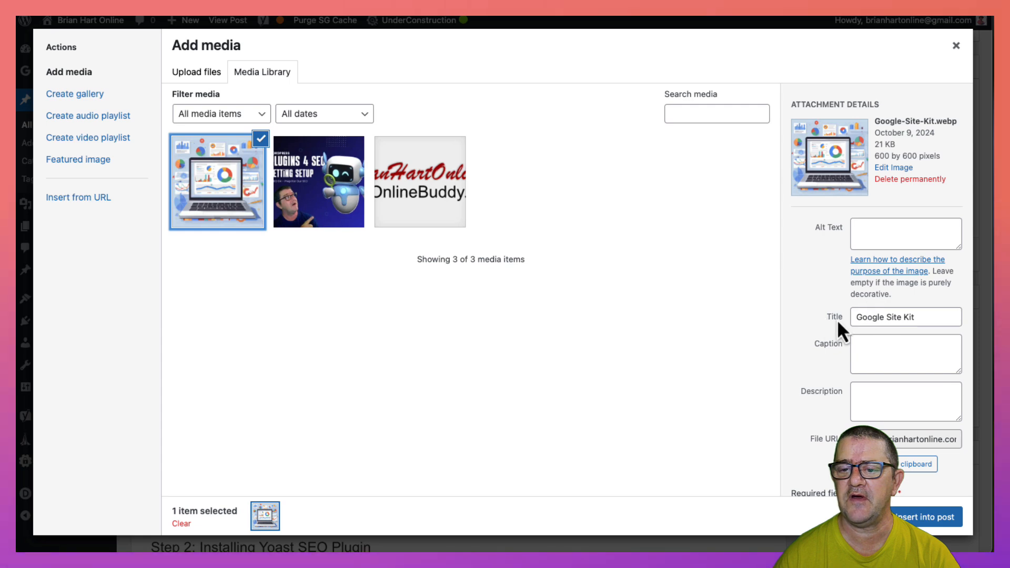
{"action": "left_click_drag", "start_coordinate": [921, 318], "coordinate": [844, 318]}
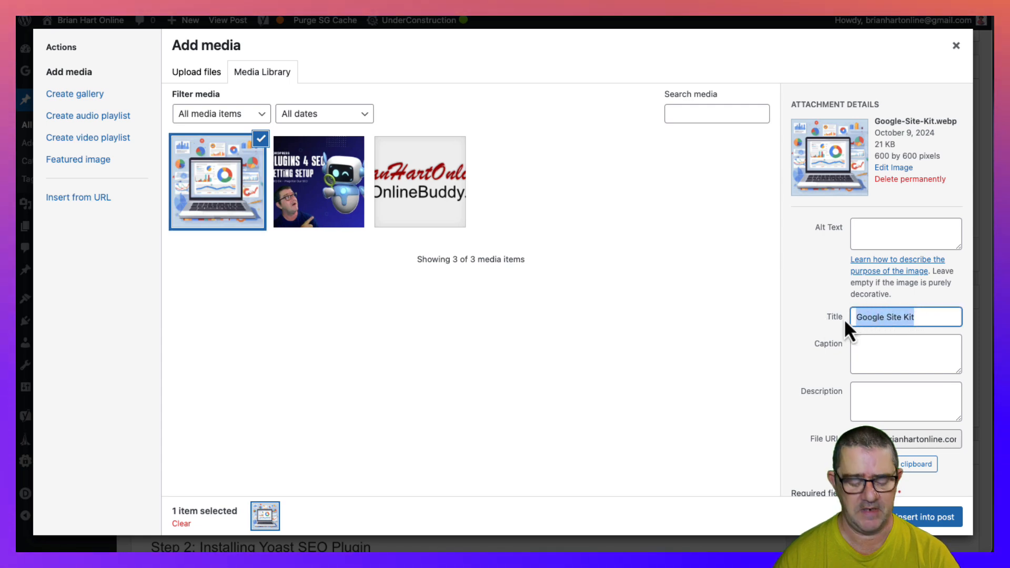
{"action": "type", "text": "SEO Plugin Installation"}
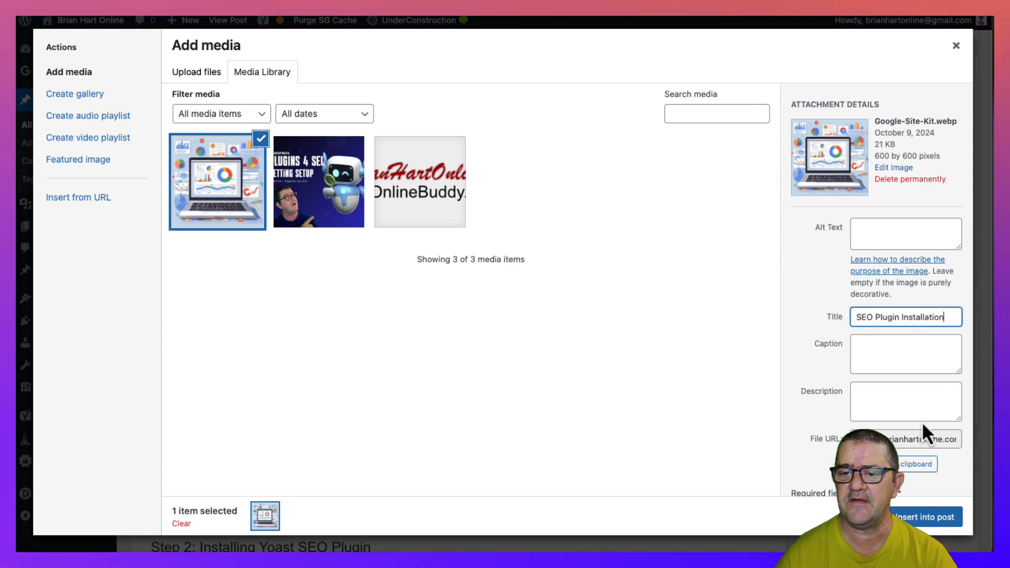
{"action": "left_click", "coordinate": [932, 517]}
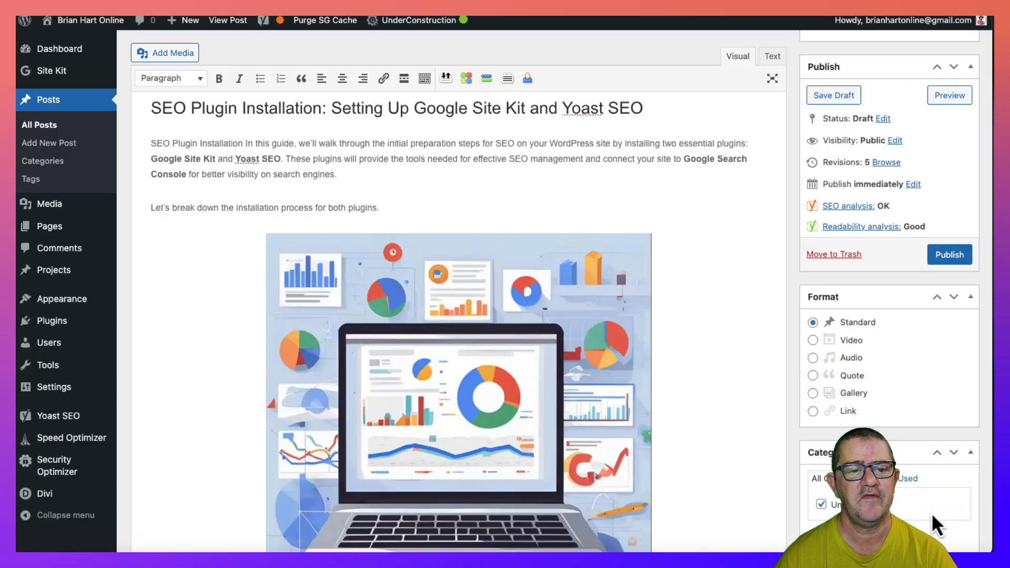
- Format the "Wrap-Up" line below the Step 3 section as Heading 2
{"action": "scroll", "coordinate": [343, 253], "scroll_direction": "down", "scroll_amount": 1}
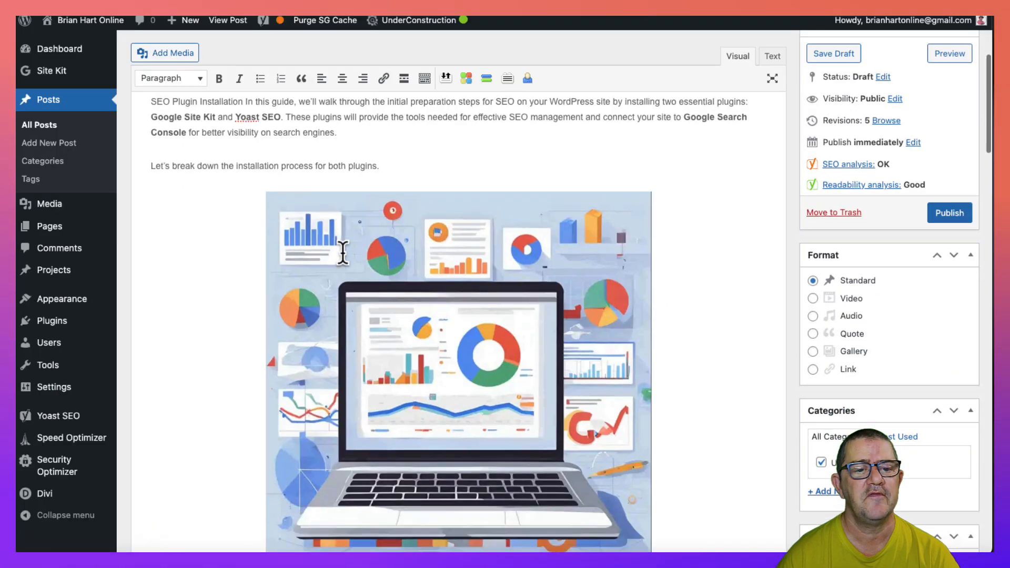
{"action": "scroll", "coordinate": [343, 253], "scroll_direction": "down", "scroll_amount": 6}
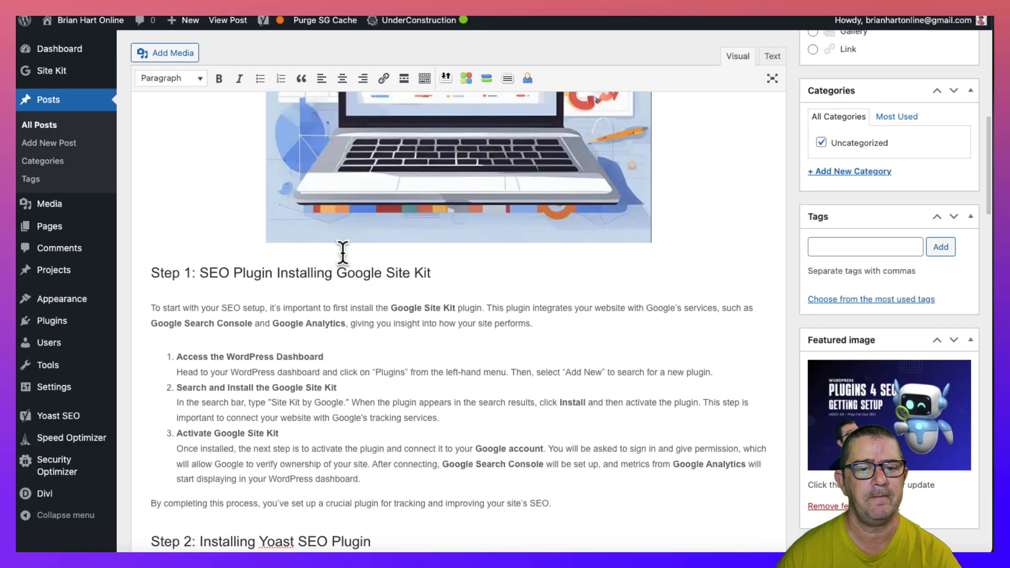
{"action": "scroll", "coordinate": [343, 254], "scroll_direction": "down", "scroll_amount": 5}
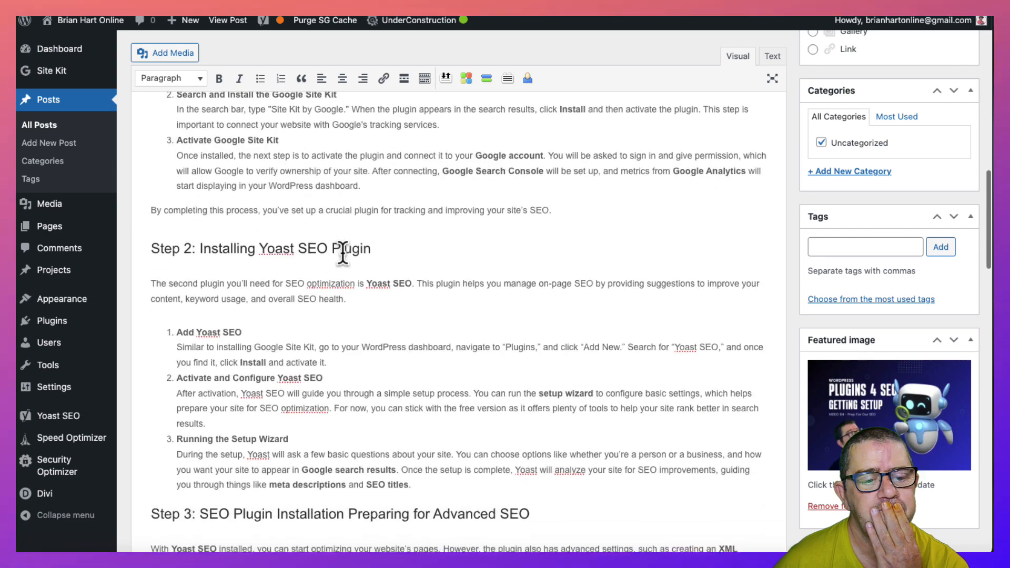
{"action": "scroll", "coordinate": [343, 254], "scroll_direction": "down", "scroll_amount": 5}
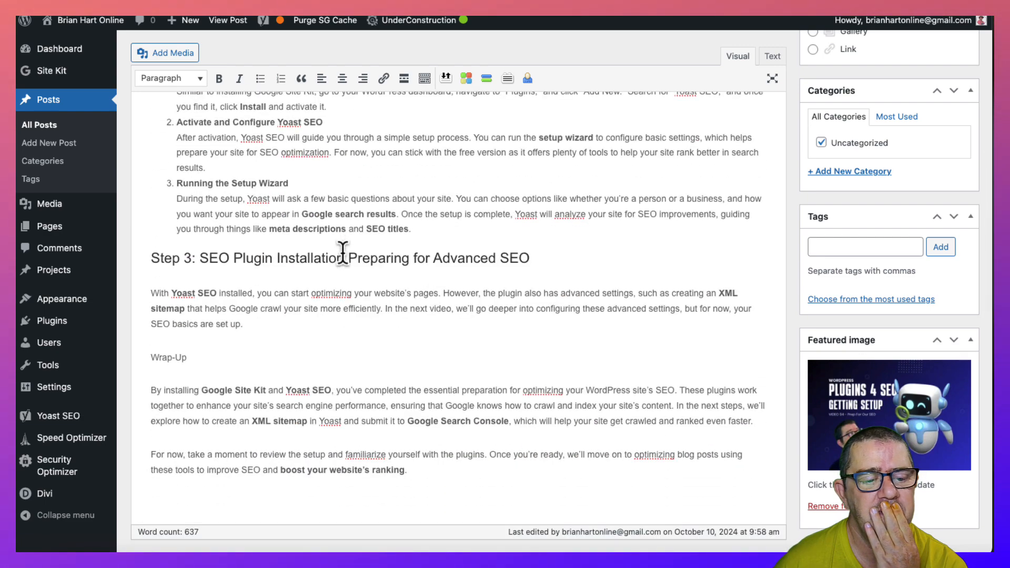
{"action": "scroll", "coordinate": [343, 253], "scroll_direction": "down", "scroll_amount": 2}
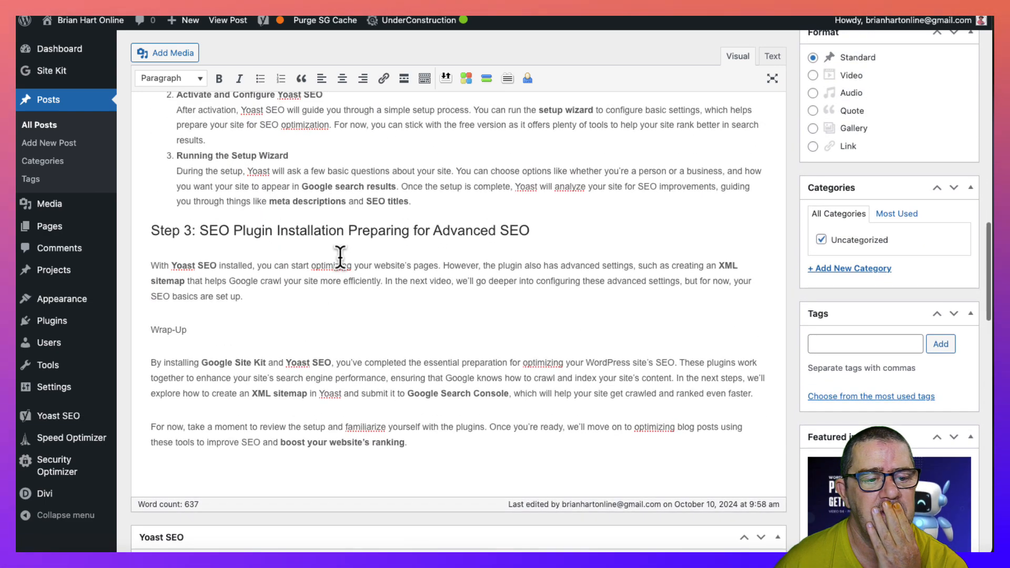
{"action": "left_click", "coordinate": [184, 79]}
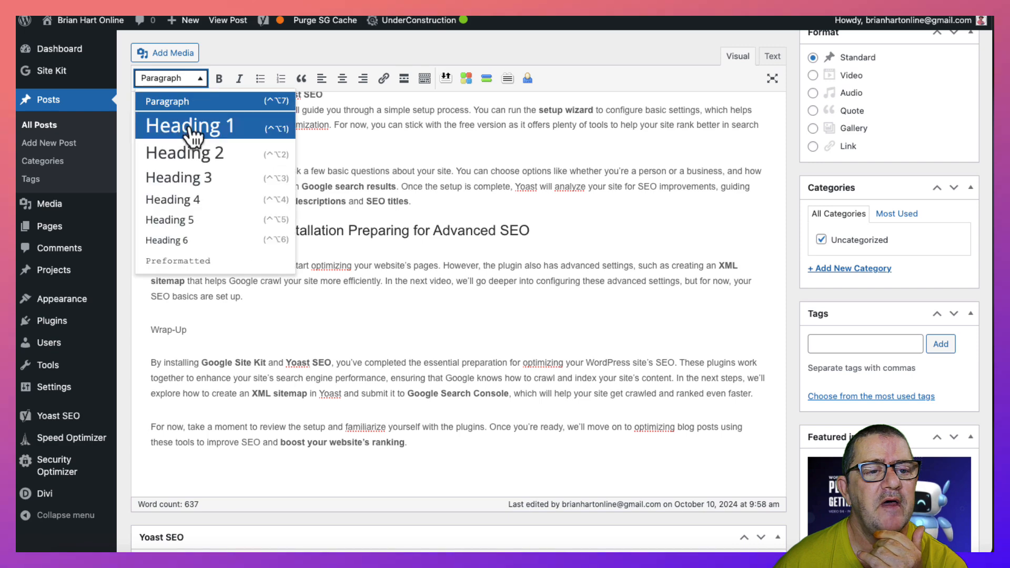
{"action": "left_click", "coordinate": [196, 154]}
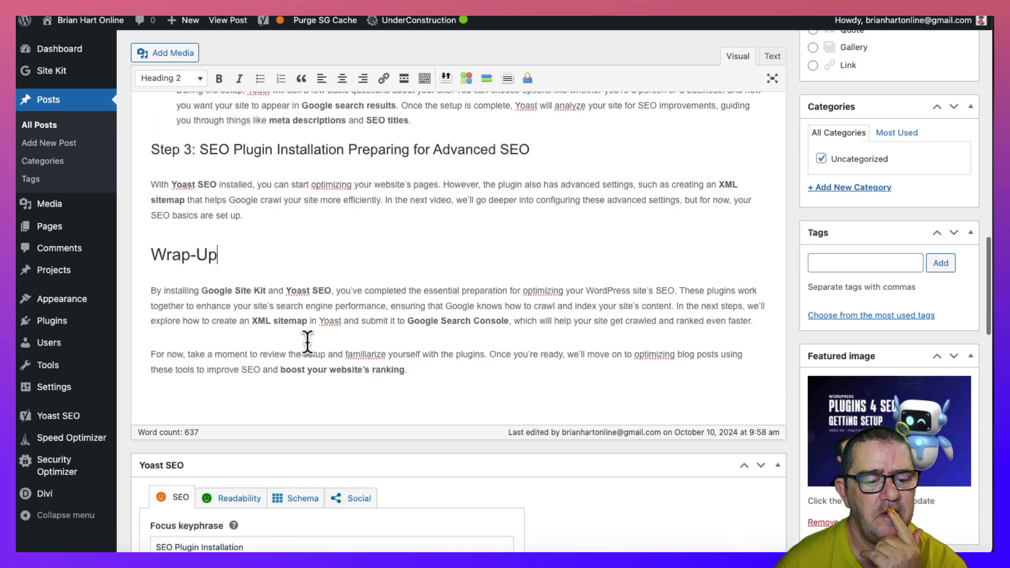
- Expand the Yoast SEO analysis for the focus keyphrase and review its listed problems and improvements
{"action": "scroll", "coordinate": [307, 343], "scroll_direction": "down", "scroll_amount": 5}
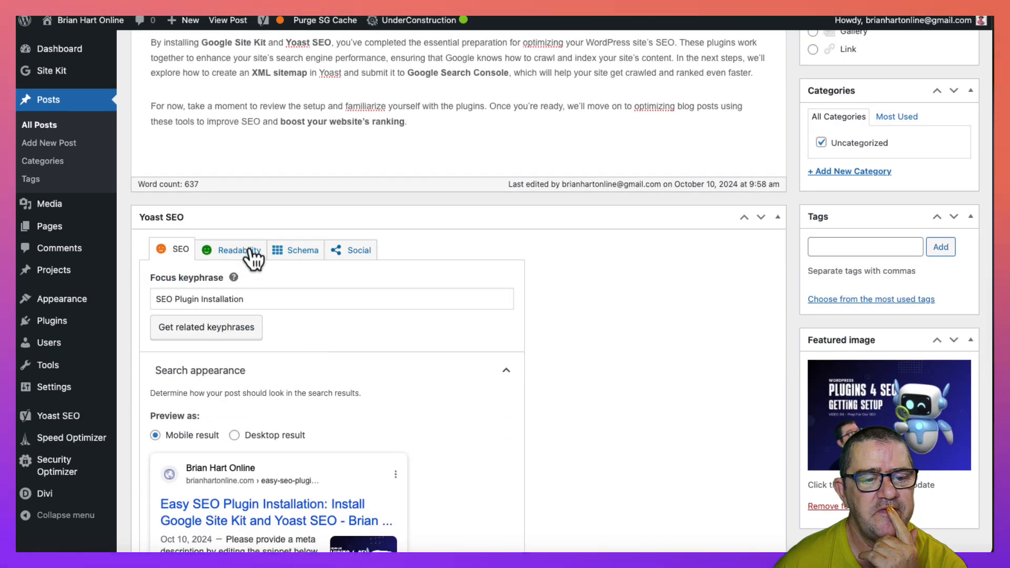
{"action": "scroll", "coordinate": [327, 277], "scroll_direction": "down", "scroll_amount": 6}
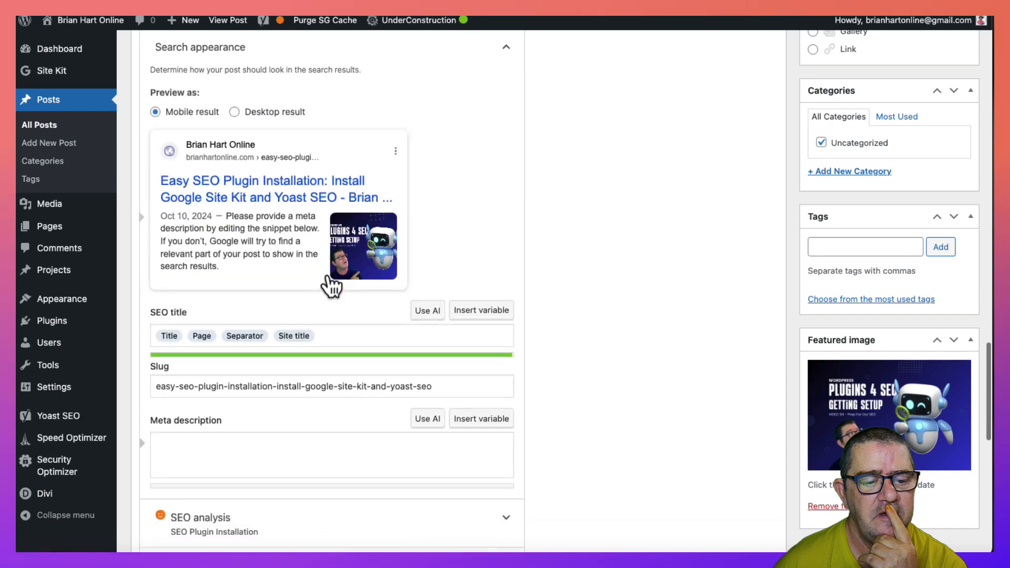
{"action": "scroll", "coordinate": [331, 287], "scroll_direction": "down", "scroll_amount": 3}
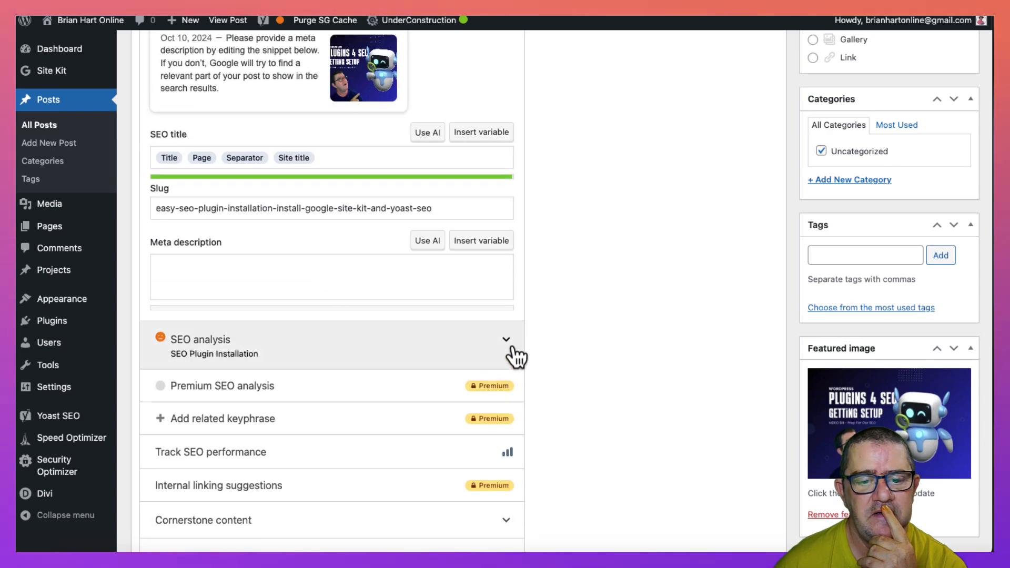
{"action": "left_click", "coordinate": [510, 353]}
{"action": "scroll", "coordinate": [451, 359], "scroll_direction": "down", "scroll_amount": 6}
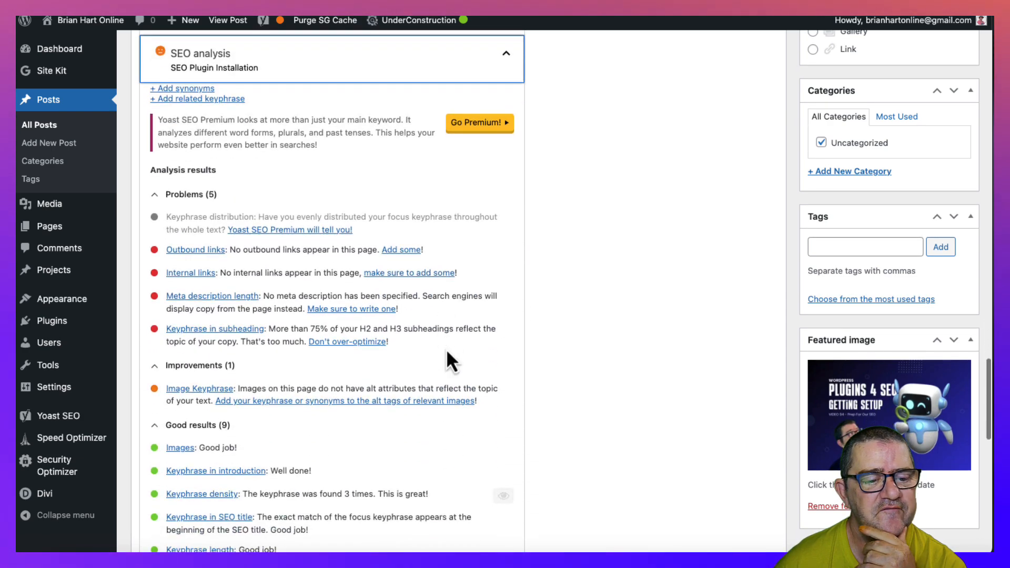
- Copy the introduction's first sentence, from "SEO Plugin Installation In this guide" to "Yoast SEO.", into the Yoast meta description
{"action": "scroll", "coordinate": [451, 359], "scroll_direction": "up", "scroll_amount": 2}
{"action": "scroll", "coordinate": [451, 359], "scroll_direction": "up", "scroll_amount": 1}
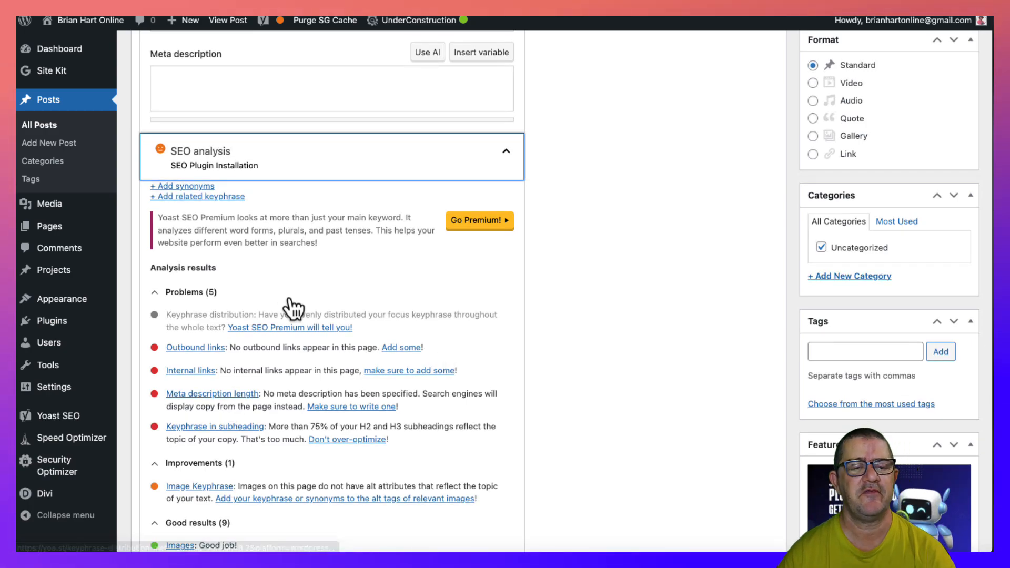
{"action": "scroll", "coordinate": [291, 305], "scroll_direction": "up", "scroll_amount": 15}
{"action": "scroll", "coordinate": [288, 298], "scroll_direction": "up", "scroll_amount": 8}
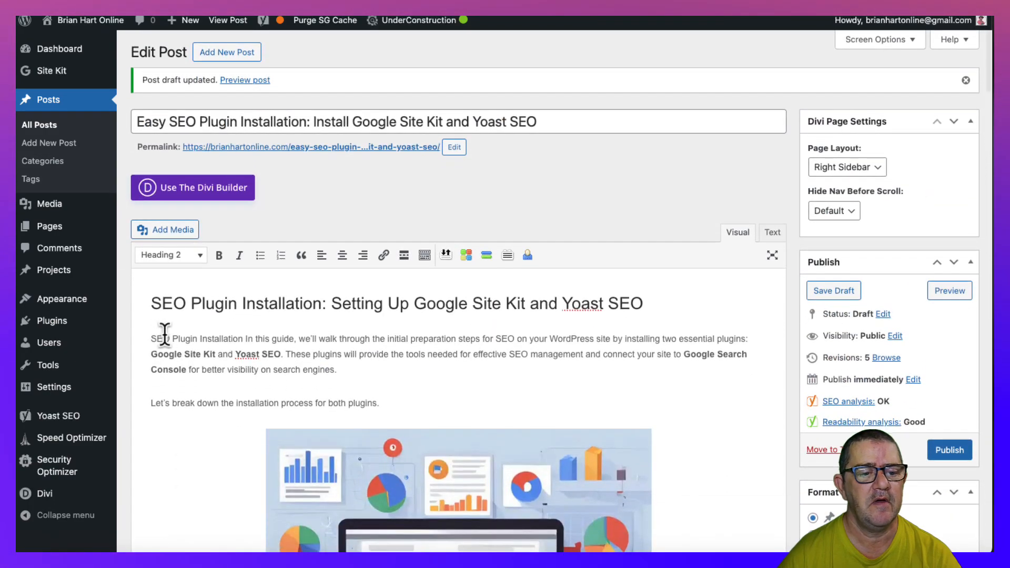
{"action": "left_click_drag", "start_coordinate": [151, 339], "coordinate": [289, 349]}
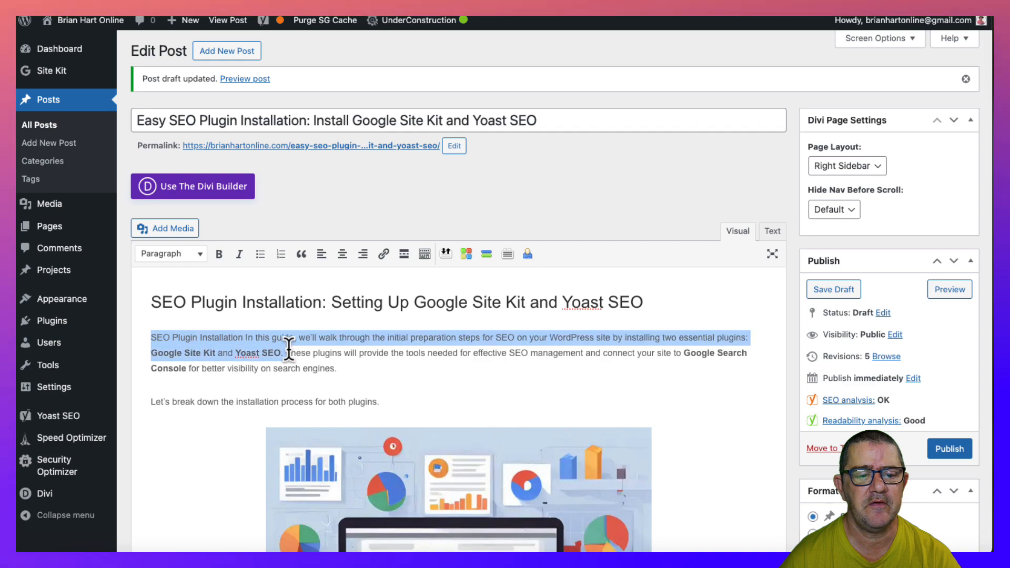
{"action": "scroll", "coordinate": [282, 352], "scroll_direction": "down", "scroll_amount": 1}
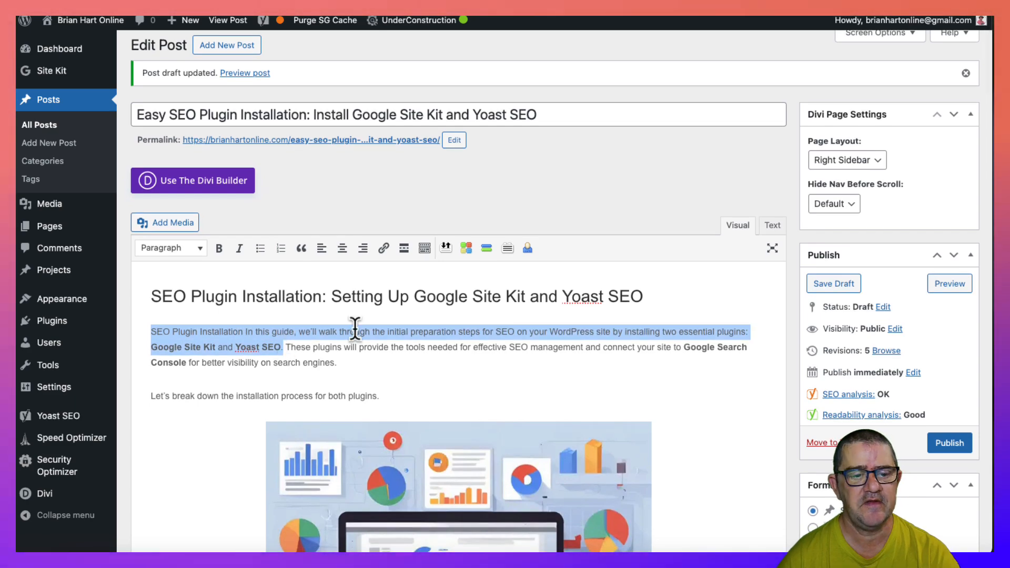
{"action": "scroll", "coordinate": [355, 329], "scroll_direction": "down", "scroll_amount": 20}
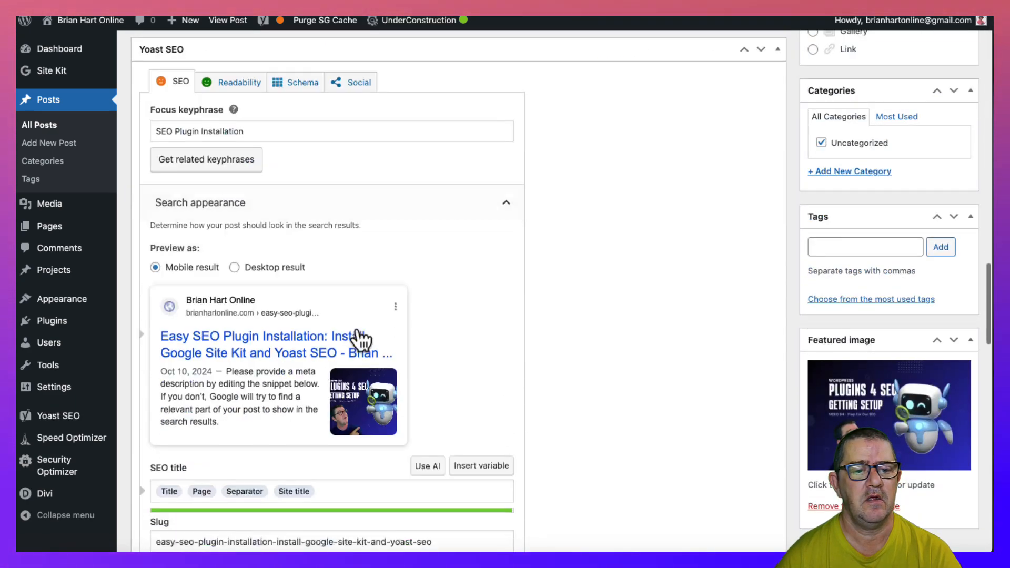
{"action": "scroll", "coordinate": [356, 329], "scroll_direction": "down", "scroll_amount": 3}
{"action": "left_click", "coordinate": [311, 399]}
{"action": "type", "text": "SEO Plugin Installation In this guide, we’ll walk through the initial preparation steps for SEO on your WordPress site by installing two essential plugins: Google Site Kit and Yoast SEO."}
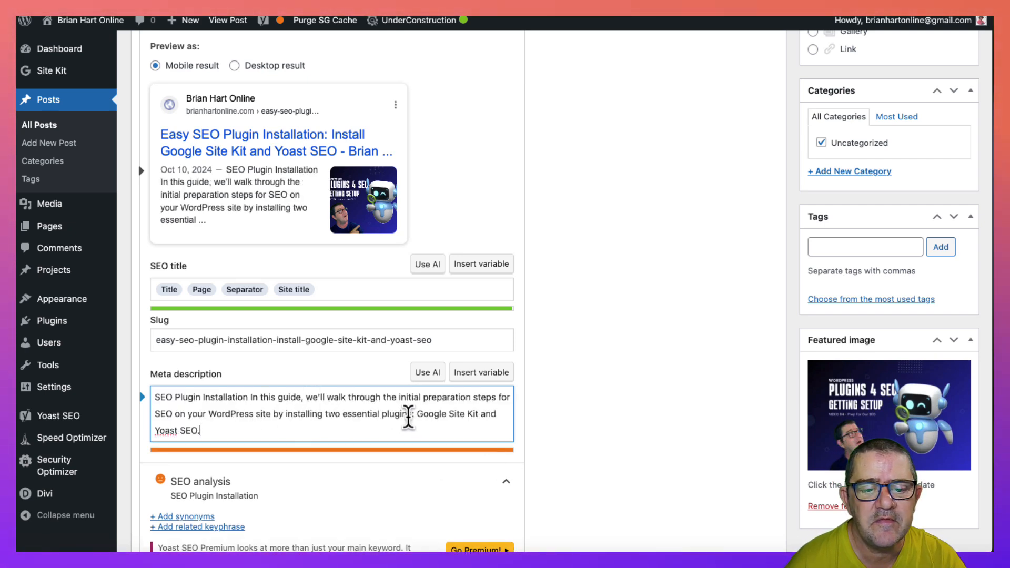
- Shorten the meta description so it ends at "SEO on your WordPress site"
{"action": "left_click_drag", "start_coordinate": [410, 423], "coordinate": [410, 432]}
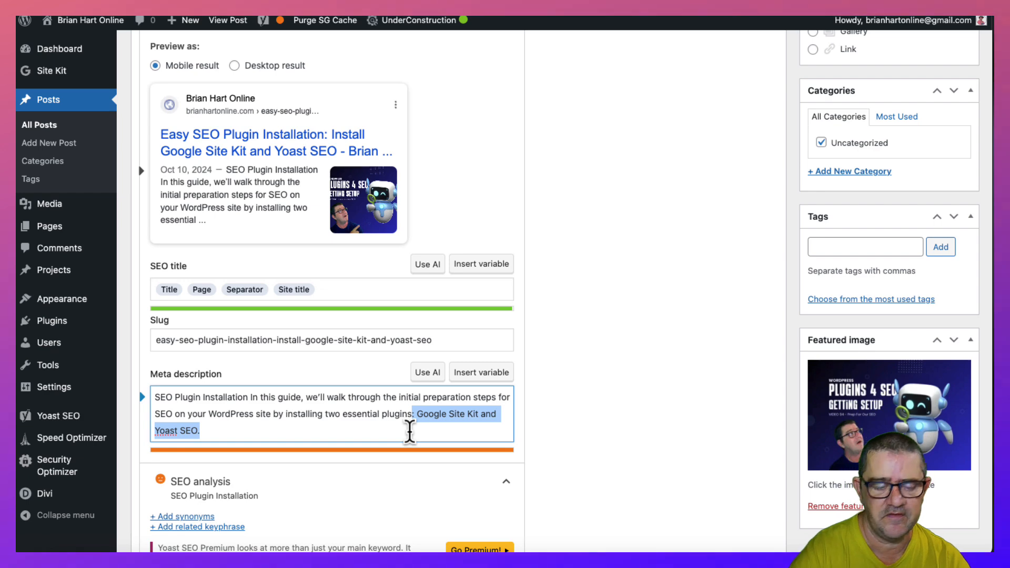
{"action": "key", "text": "BackSpace"}
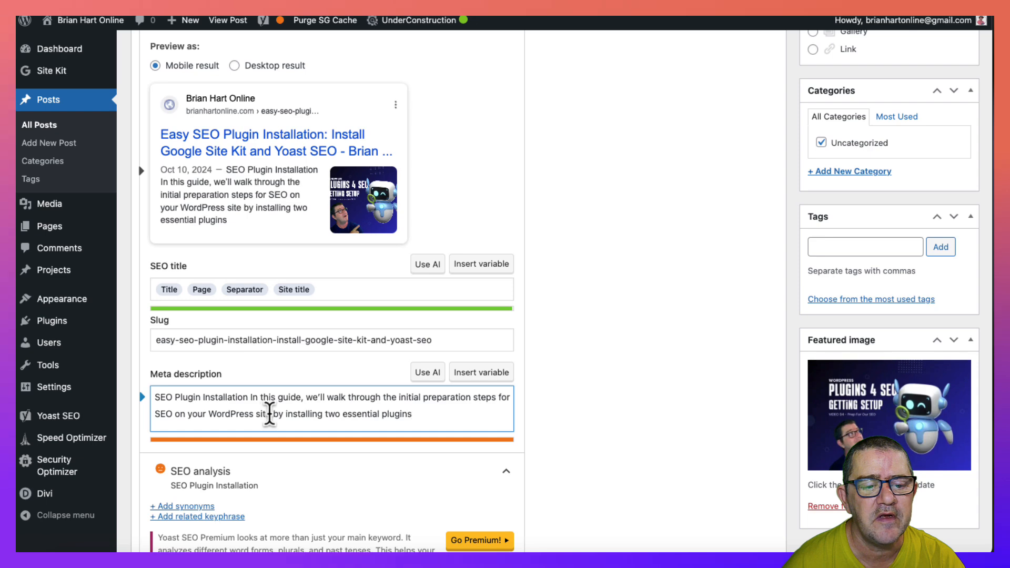
{"action": "left_click_drag", "start_coordinate": [269, 414], "coordinate": [422, 414]}
{"action": "key", "text": "BackSpace"}
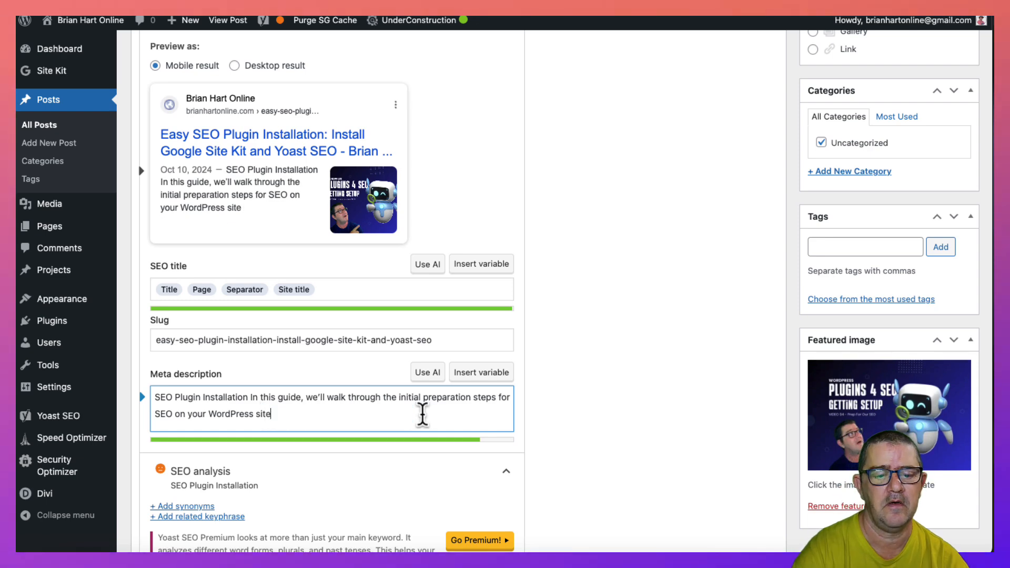
- Select "Google Site Kit" in the introduction and copy the WordPress.org Plugin Page address from the Site Kit by Google plugin details
{"action": "scroll", "coordinate": [347, 370], "scroll_direction": "down", "scroll_amount": 10}
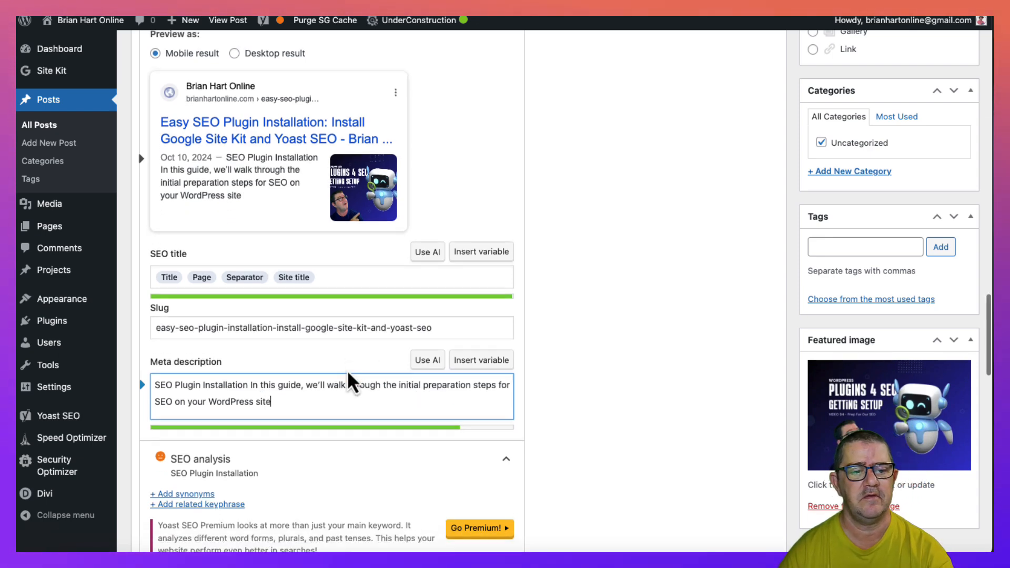
{"action": "scroll", "coordinate": [347, 369], "scroll_direction": "up", "scroll_amount": 2}
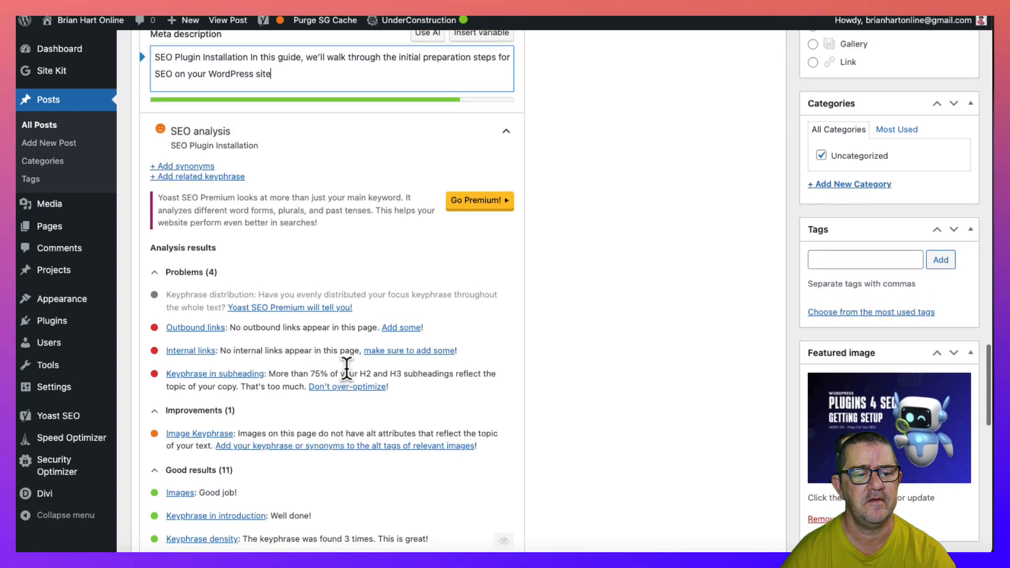
{"action": "scroll", "coordinate": [348, 370], "scroll_direction": "up", "scroll_amount": 15}
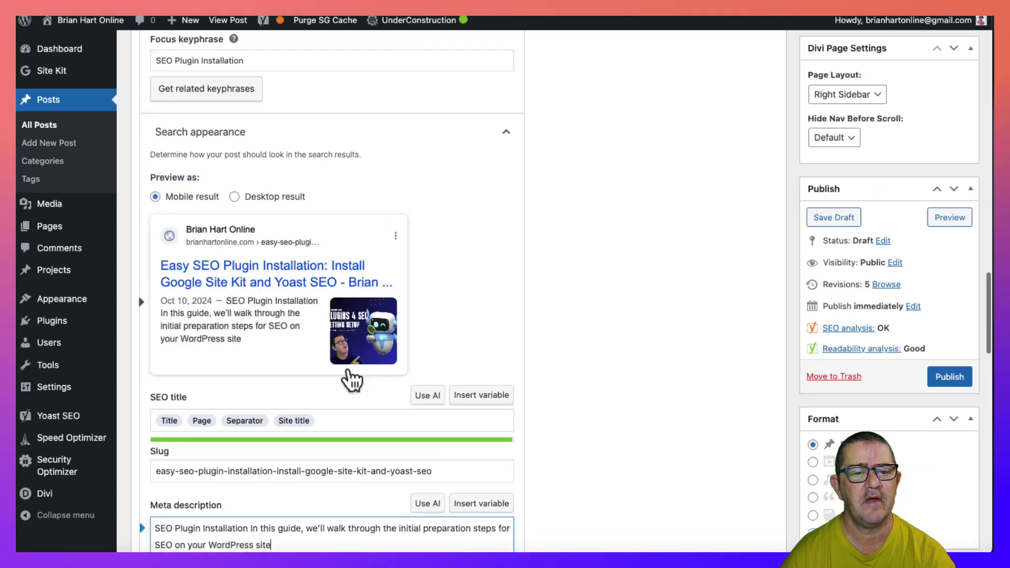
{"action": "scroll", "coordinate": [347, 370], "scroll_direction": "down", "scroll_amount": 1}
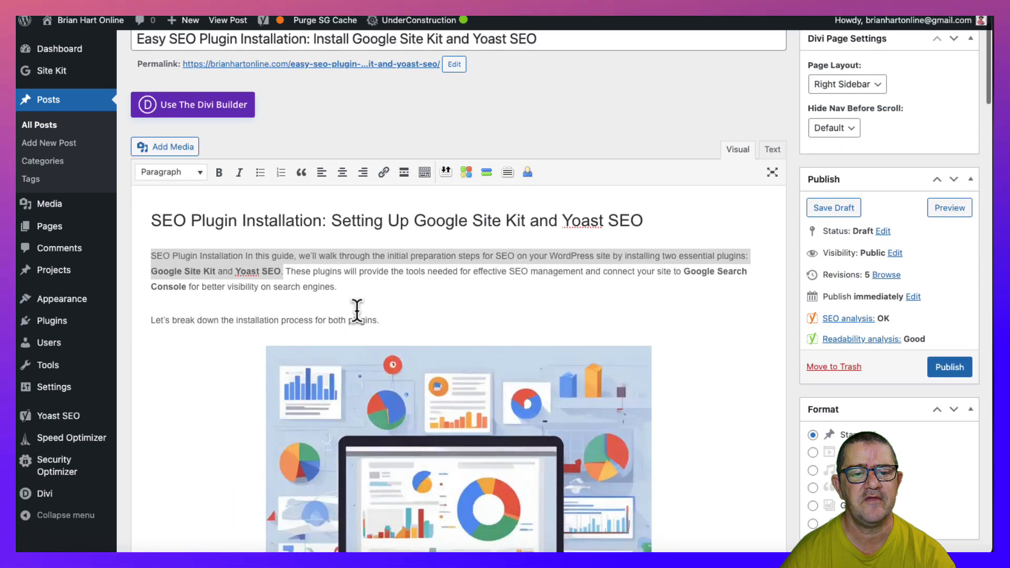
{"action": "left_click", "coordinate": [351, 301]}
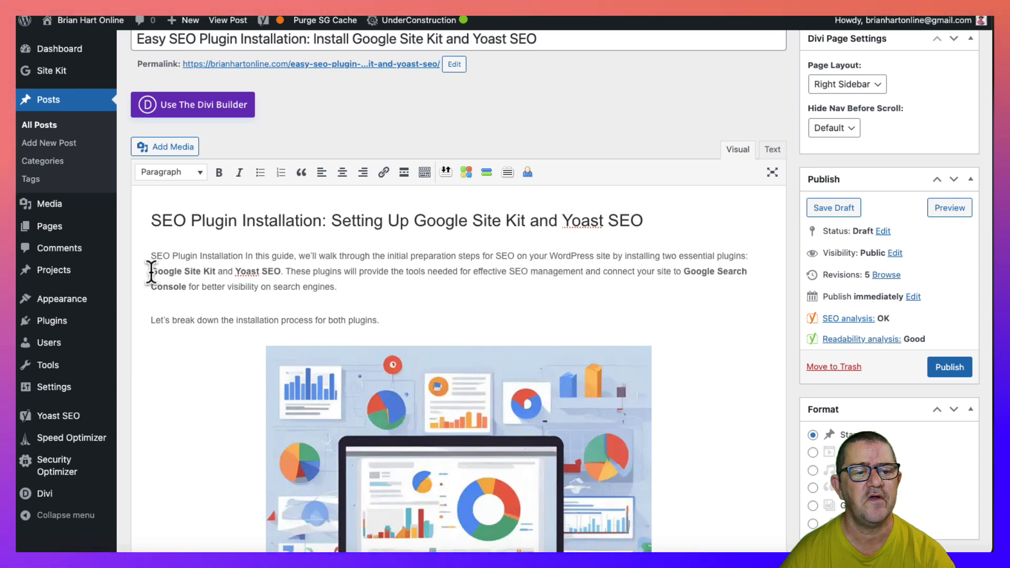
{"action": "left_click_drag", "start_coordinate": [151, 271], "coordinate": [217, 272]}
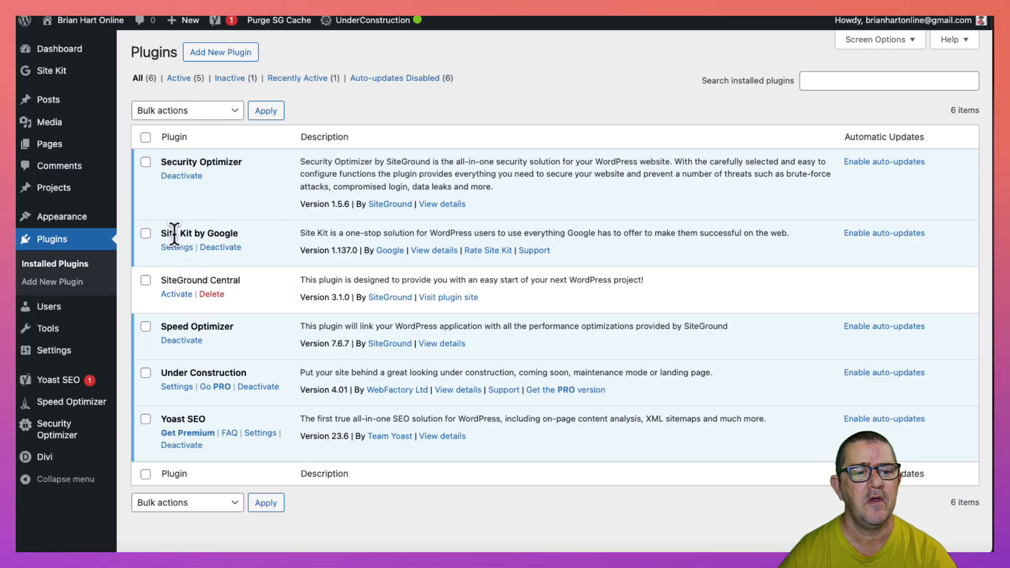
{"action": "left_click", "coordinate": [434, 251]}
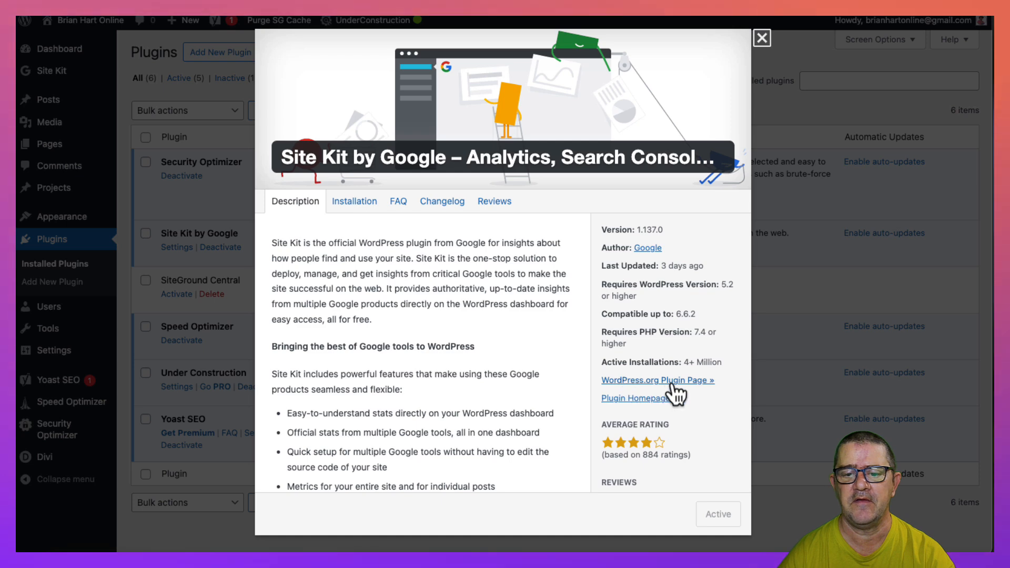
{"action": "right_click", "coordinate": [643, 382]}
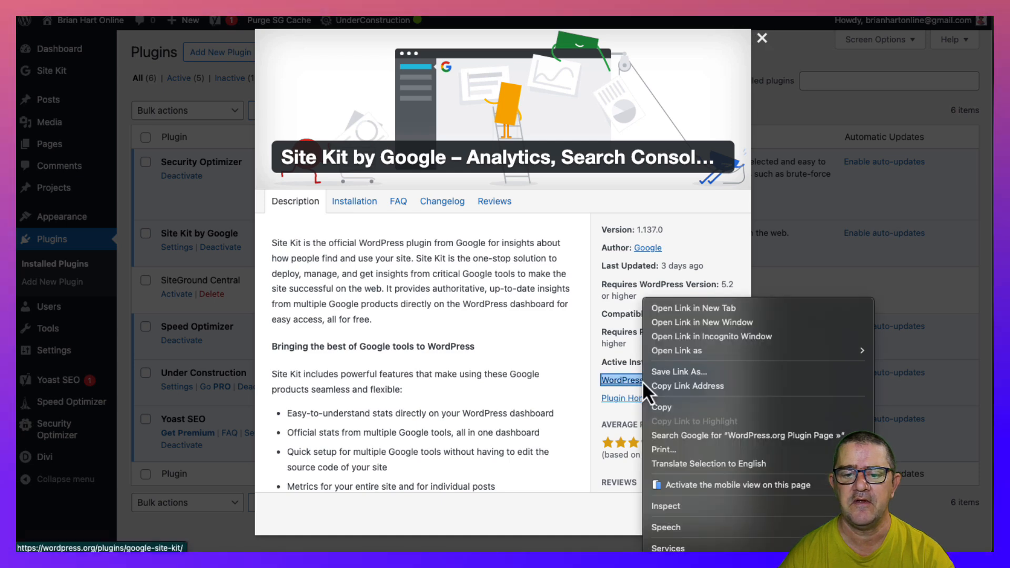
{"action": "mouse_move", "coordinate": [669, 353]}
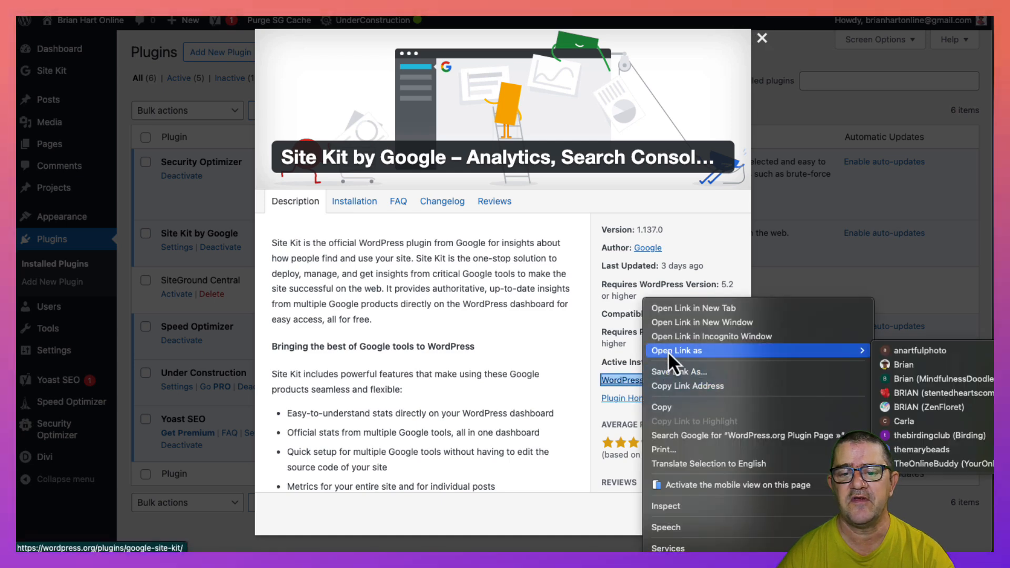
{"action": "left_click", "coordinate": [674, 390]}
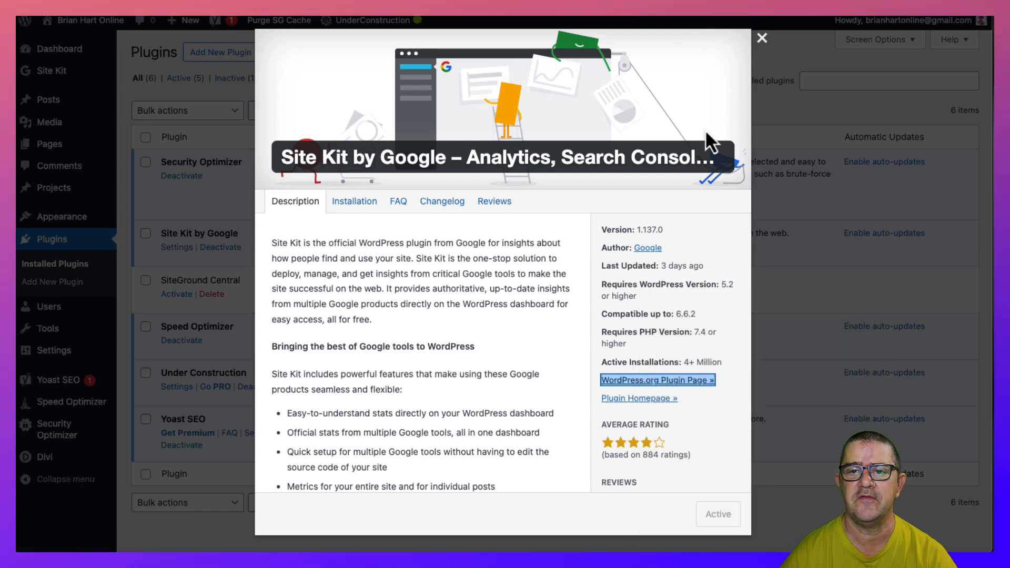
{"action": "left_click", "coordinate": [769, 44]}
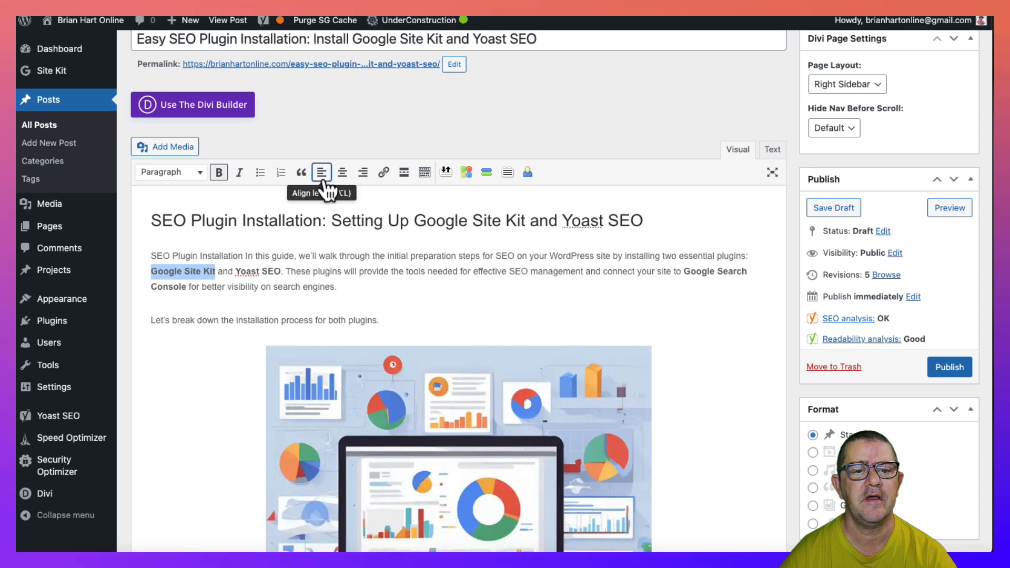
{"action": "left_click", "coordinate": [383, 173]}
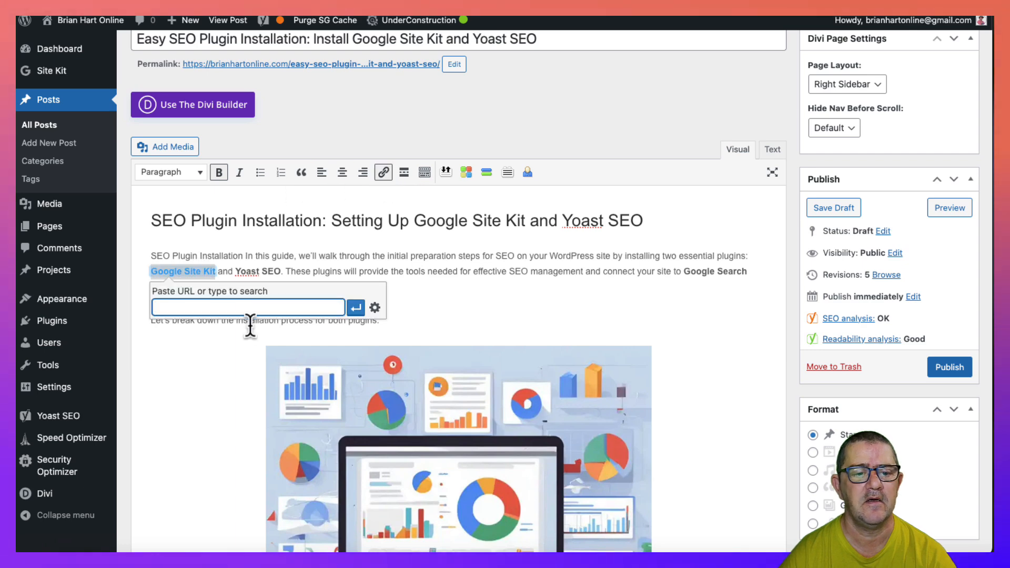
{"action": "left_click", "coordinate": [374, 308]}
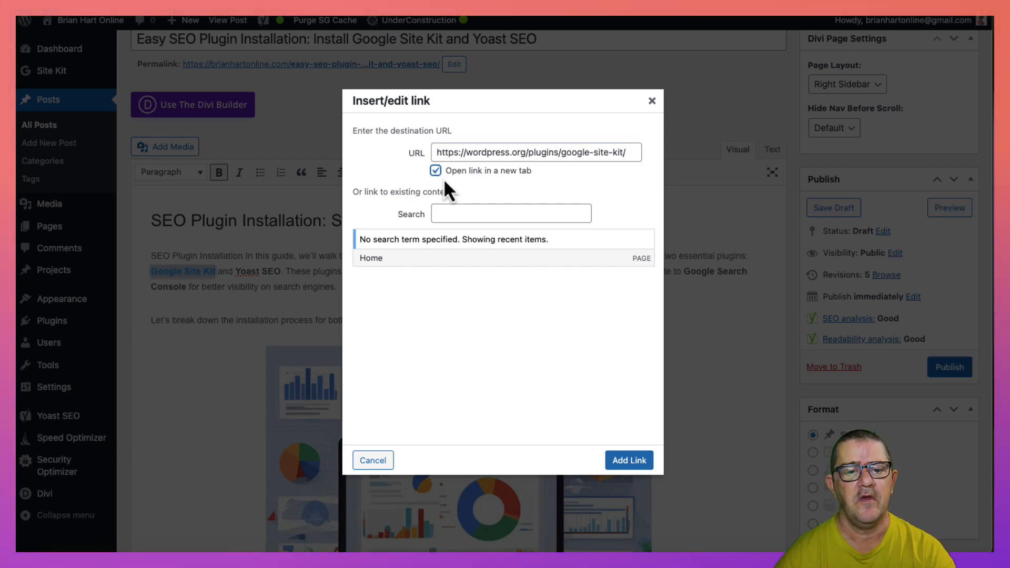
{"action": "left_click", "coordinate": [636, 462]}
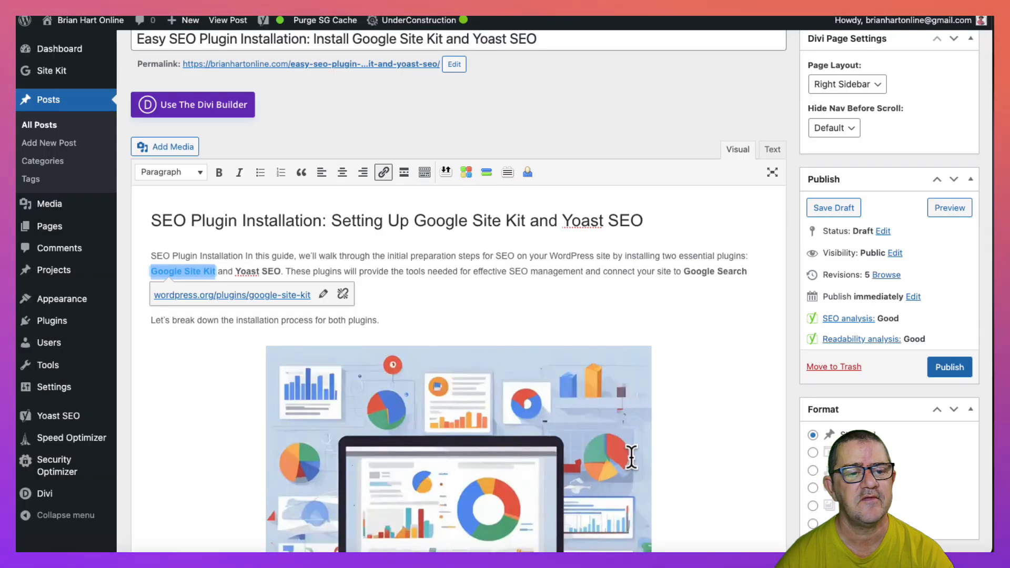
{"action": "left_click", "coordinate": [491, 296]}
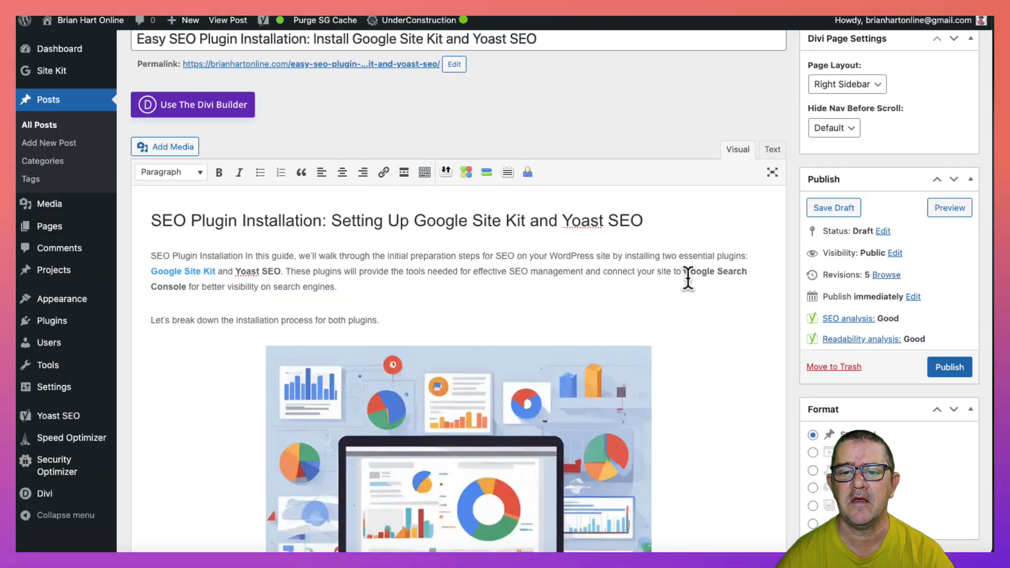
- Select "Yoast SEO" in the introduction and copy the WordPress.org Plugin Page address from the Yoast SEO plugin details
{"action": "scroll", "coordinate": [357, 275], "scroll_direction": "down", "scroll_amount": 2}
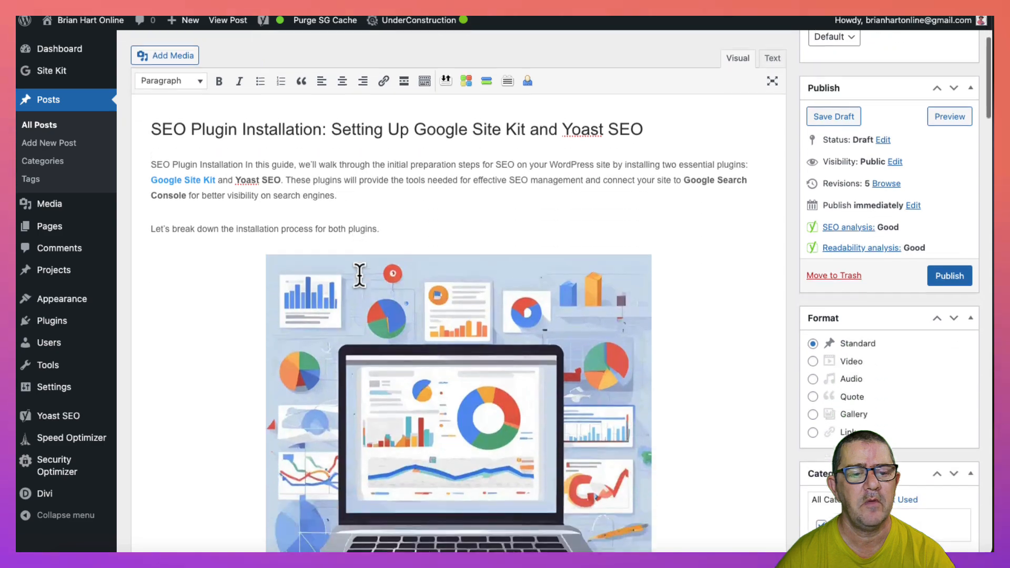
{"action": "scroll", "coordinate": [336, 269], "scroll_direction": "up", "scroll_amount": 1}
{"action": "scroll", "coordinate": [236, 317], "scroll_direction": "down", "scroll_amount": 4}
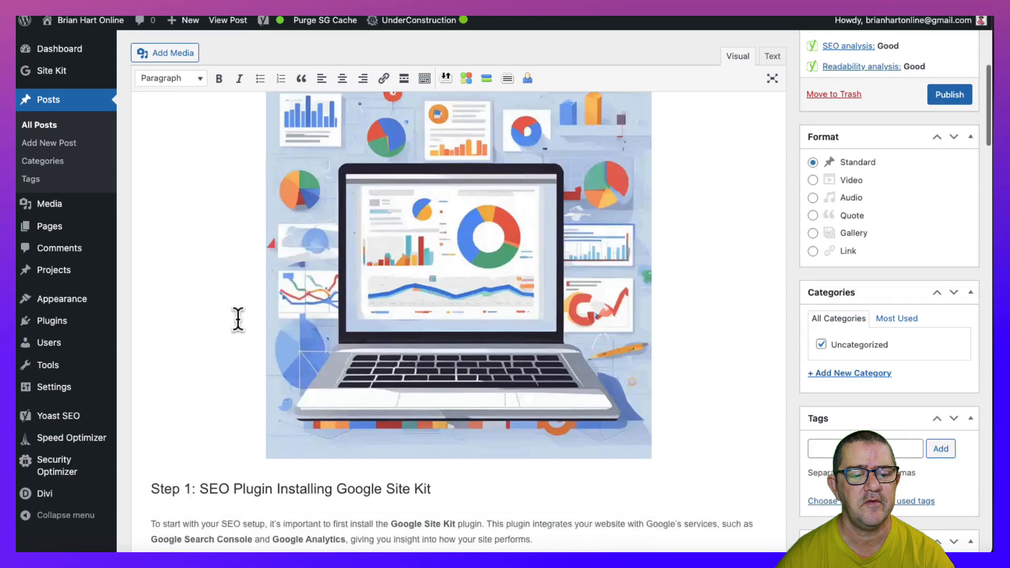
{"action": "scroll", "coordinate": [237, 320], "scroll_direction": "up", "scroll_amount": 4}
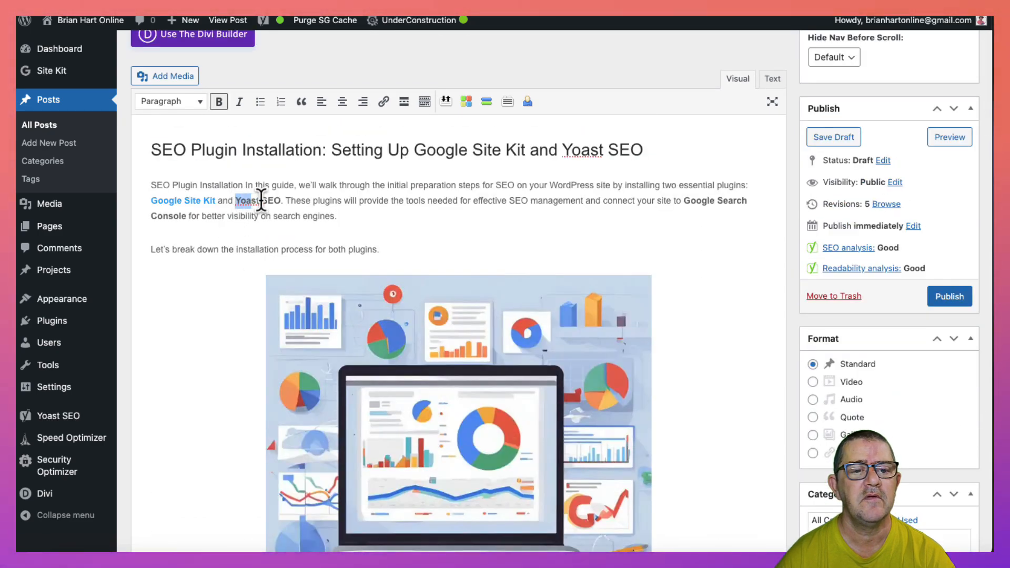
{"action": "left_click_drag", "start_coordinate": [261, 200], "coordinate": [281, 200]}
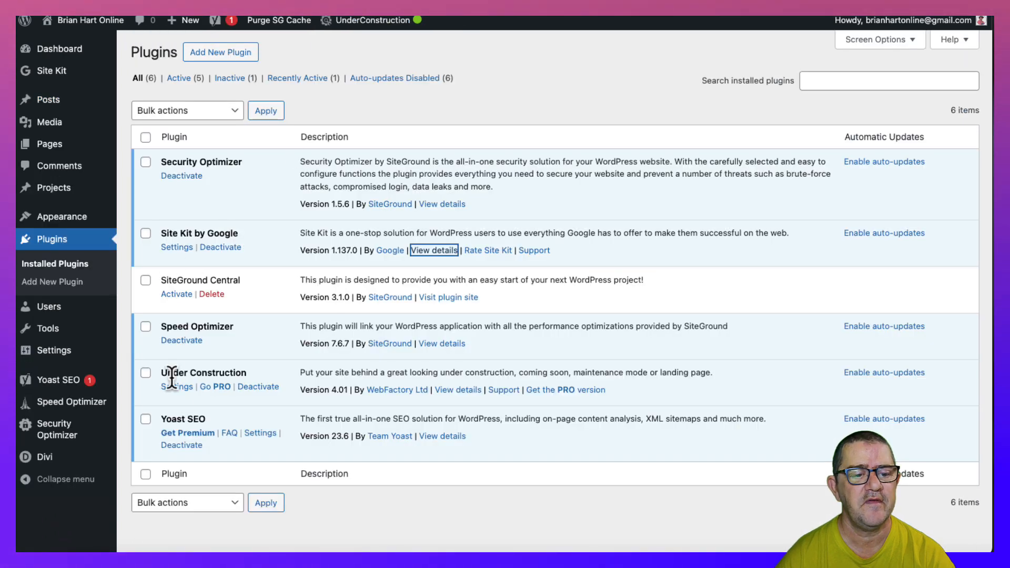
{"action": "left_click", "coordinate": [442, 437]}
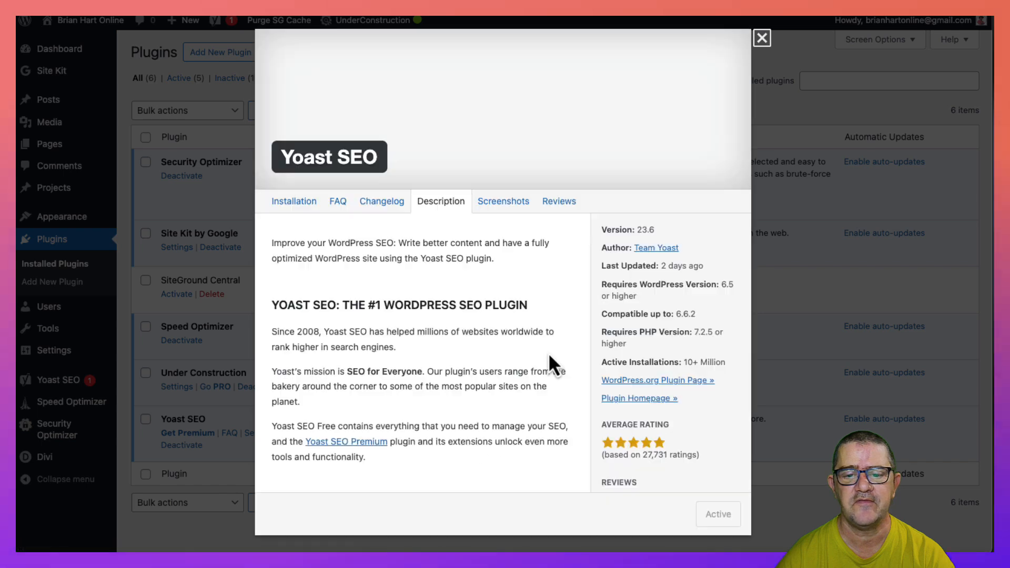
{"action": "right_click", "coordinate": [643, 383]}
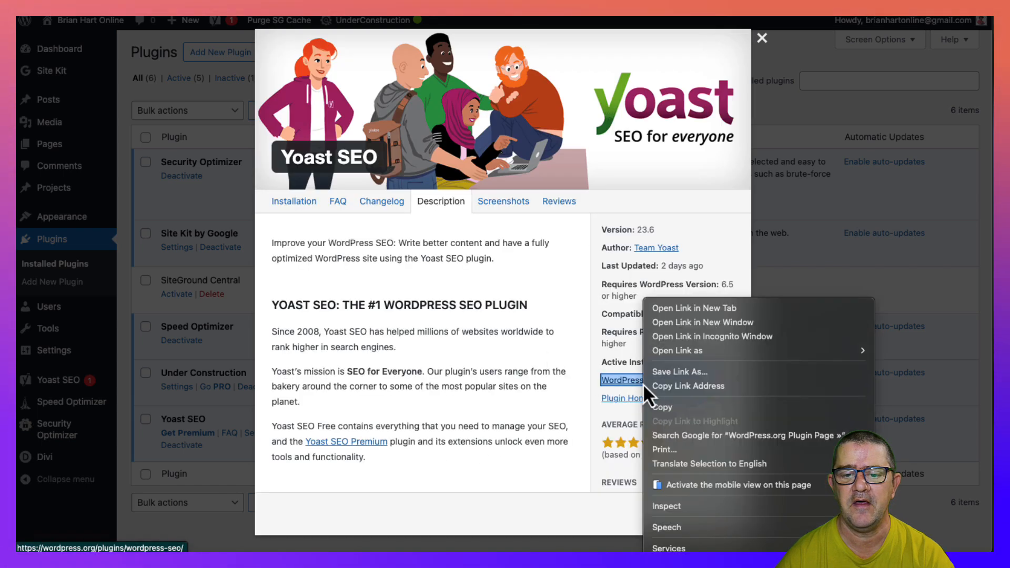
{"action": "left_click", "coordinate": [699, 388]}
{"action": "left_click", "coordinate": [762, 38]}
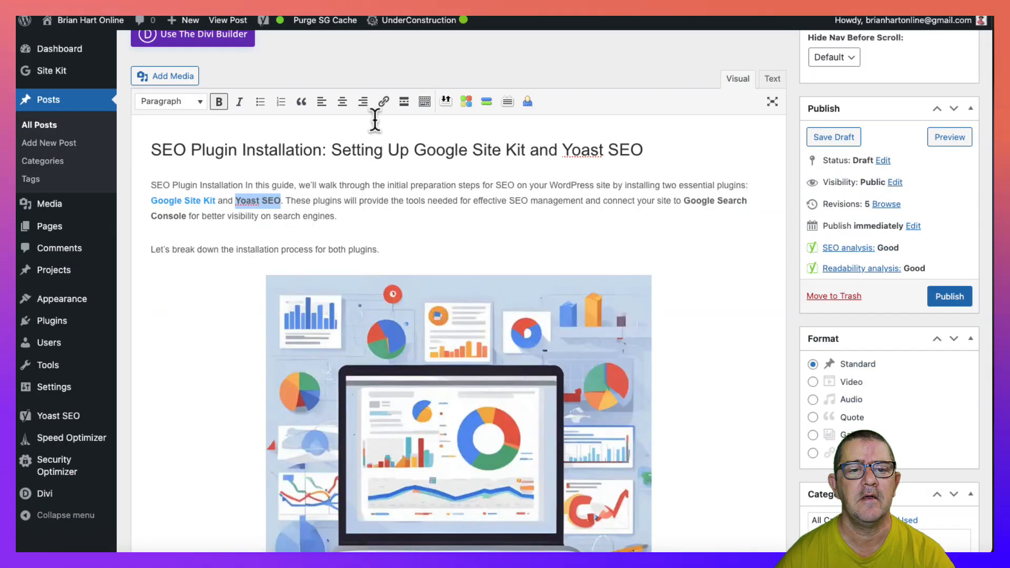
{"action": "left_click", "coordinate": [383, 102]}
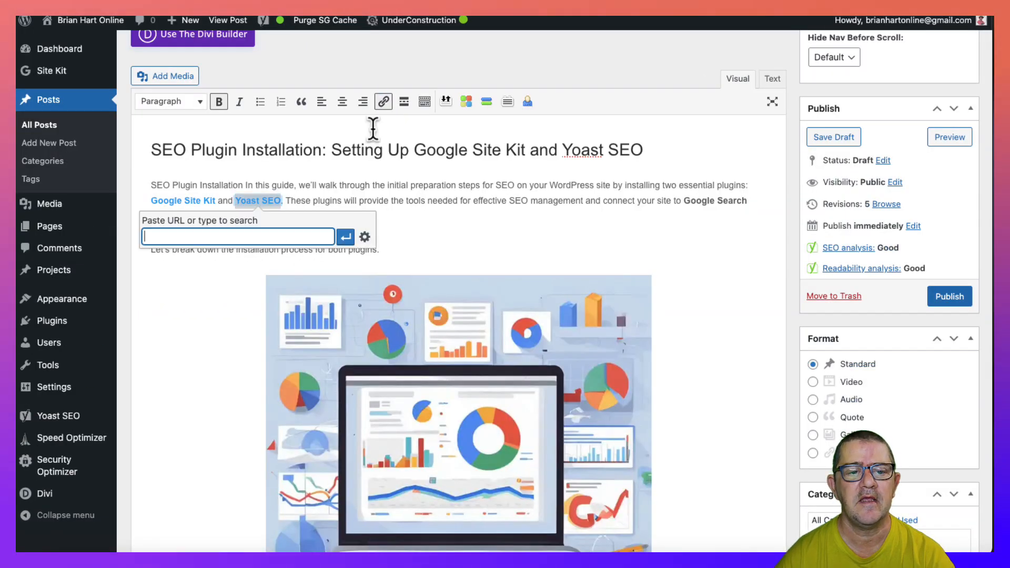
{"action": "left_click", "coordinate": [365, 237]}
{"action": "type", "text": "https://wordpress.org/plugins/wordpress-seo/"}
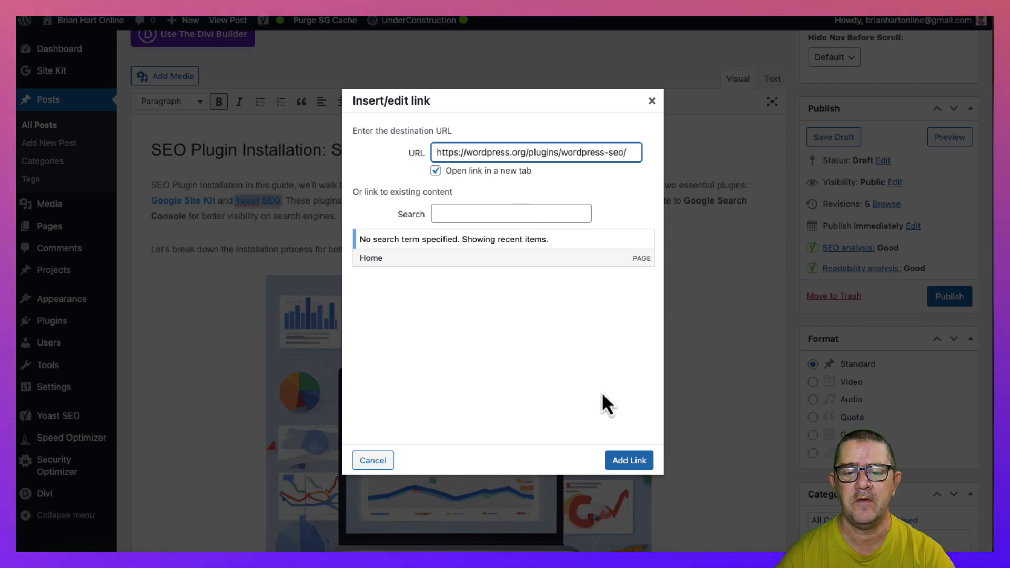
{"action": "left_click", "coordinate": [630, 462]}
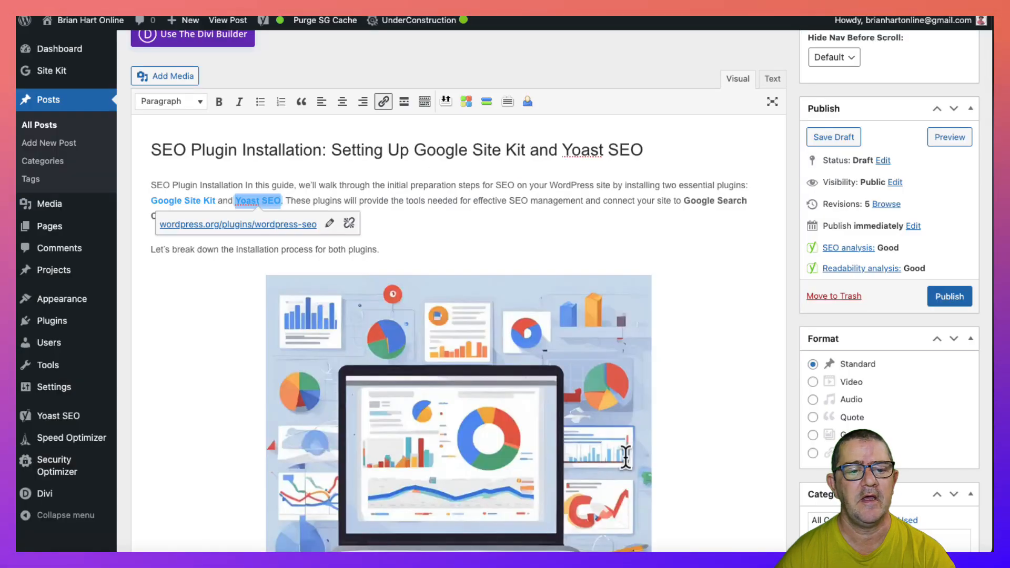
{"action": "left_click", "coordinate": [468, 216]}
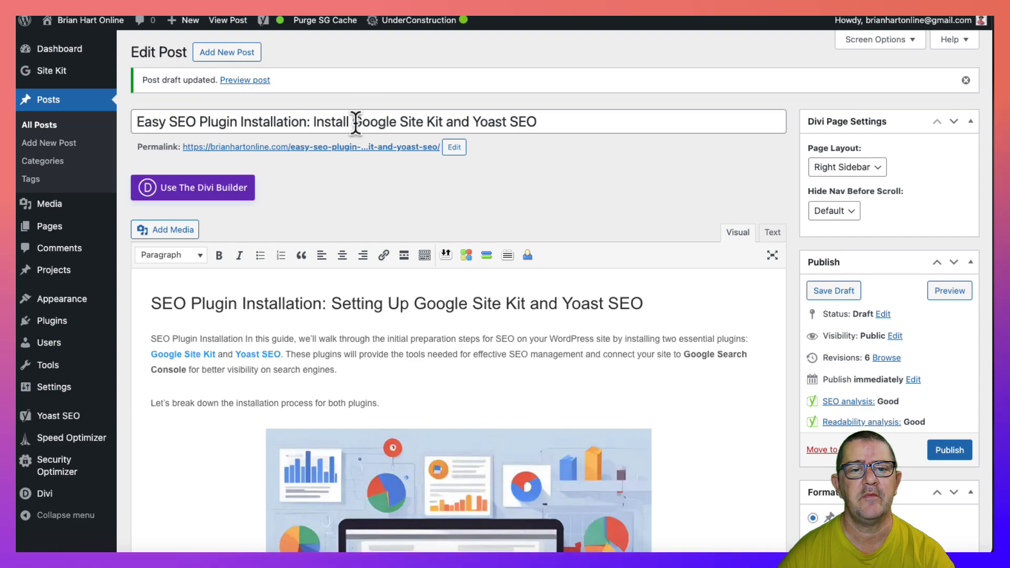
- Review the post's Yoast search appearance, comparing the desktop result preview with the mobile one
{"action": "scroll", "coordinate": [401, 354], "scroll_direction": "down", "scroll_amount": 15}
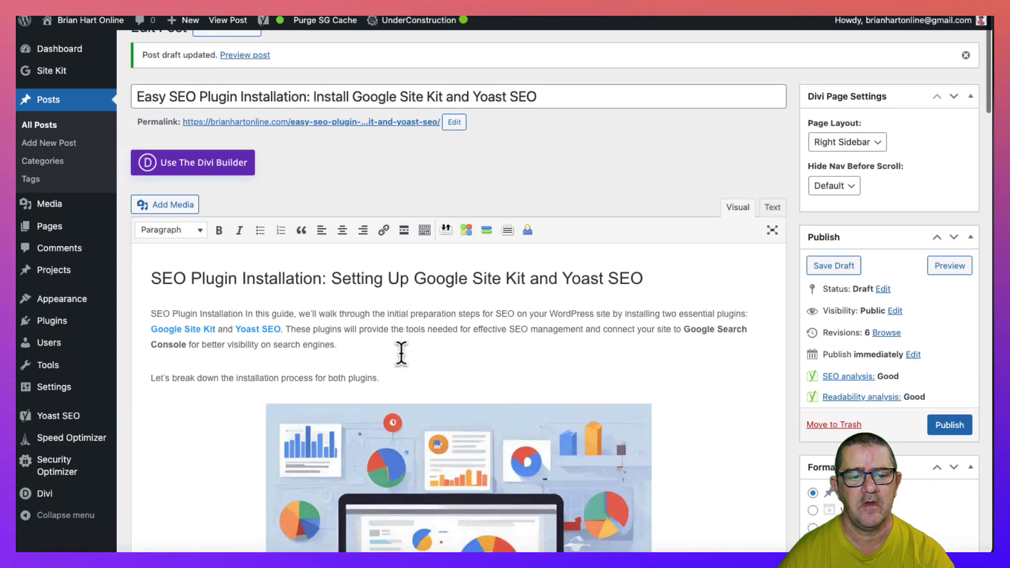
{"action": "scroll", "coordinate": [401, 353], "scroll_direction": "down", "scroll_amount": 4}
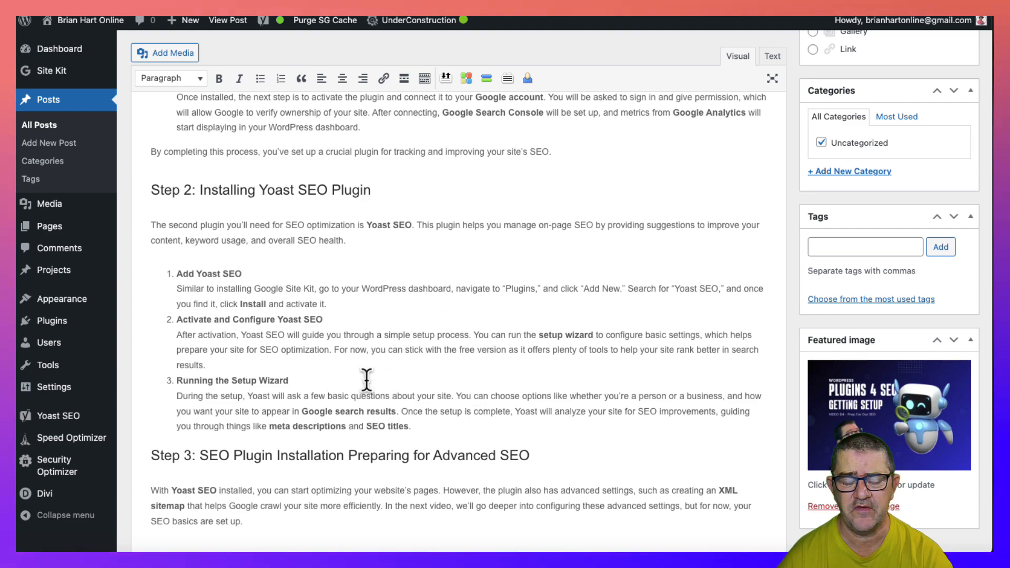
{"action": "scroll", "coordinate": [379, 384], "scroll_direction": "down", "scroll_amount": 15}
{"action": "scroll", "coordinate": [368, 384], "scroll_direction": "down", "scroll_amount": 8}
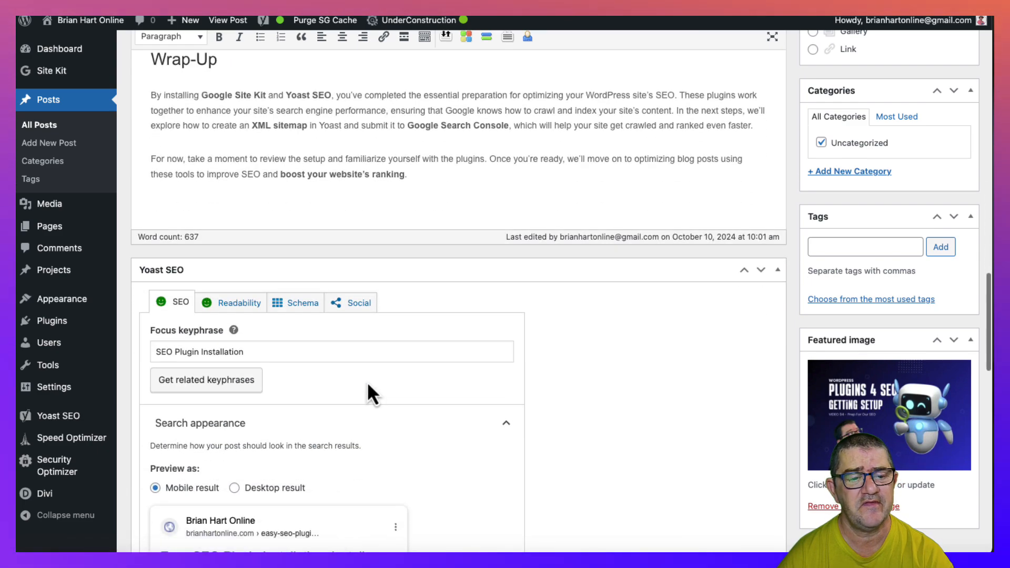
{"action": "scroll", "coordinate": [368, 385], "scroll_direction": "down", "scroll_amount": 2}
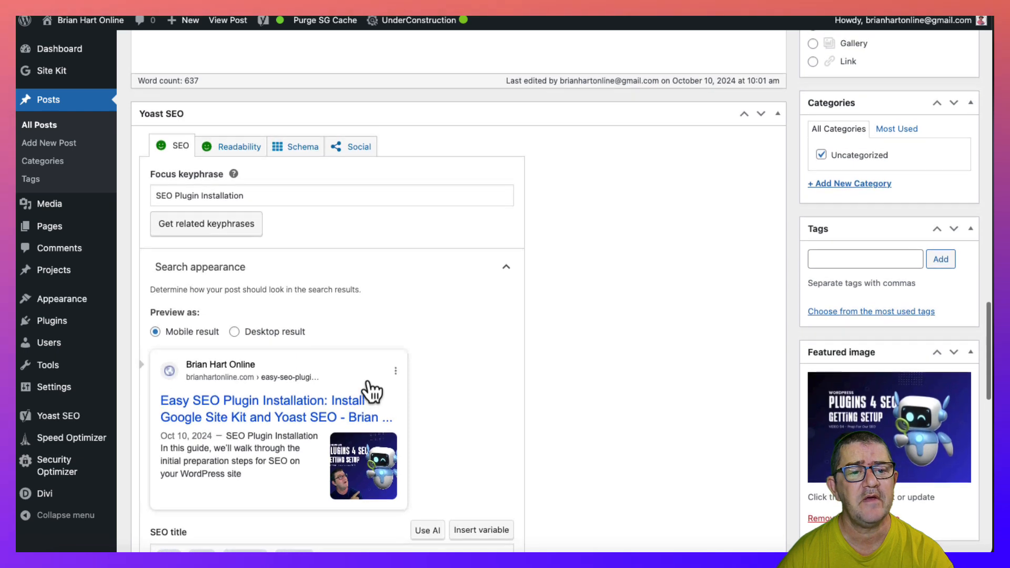
{"action": "scroll", "coordinate": [372, 390], "scroll_direction": "down", "scroll_amount": 7}
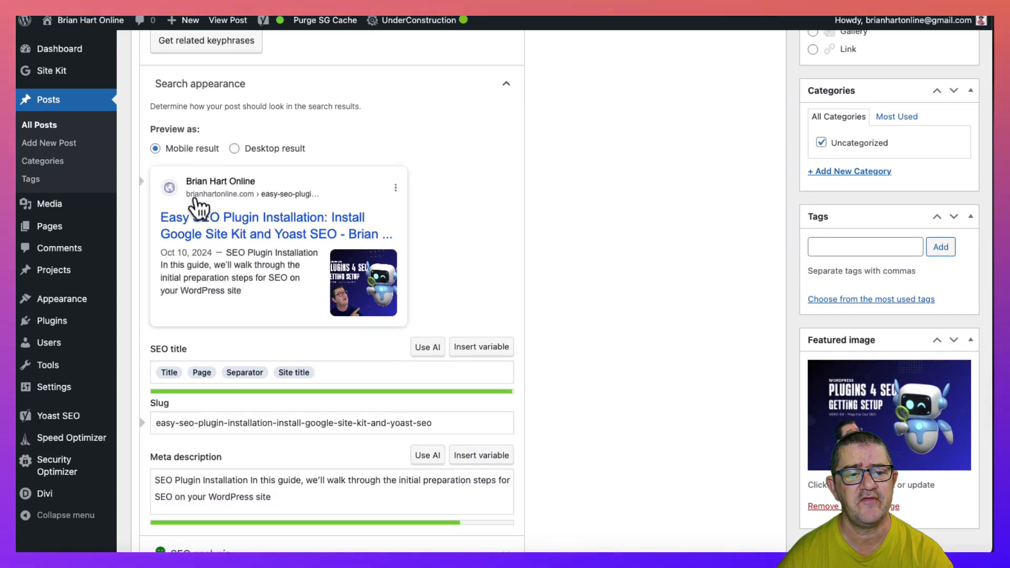
{"action": "left_click", "coordinate": [275, 150]}
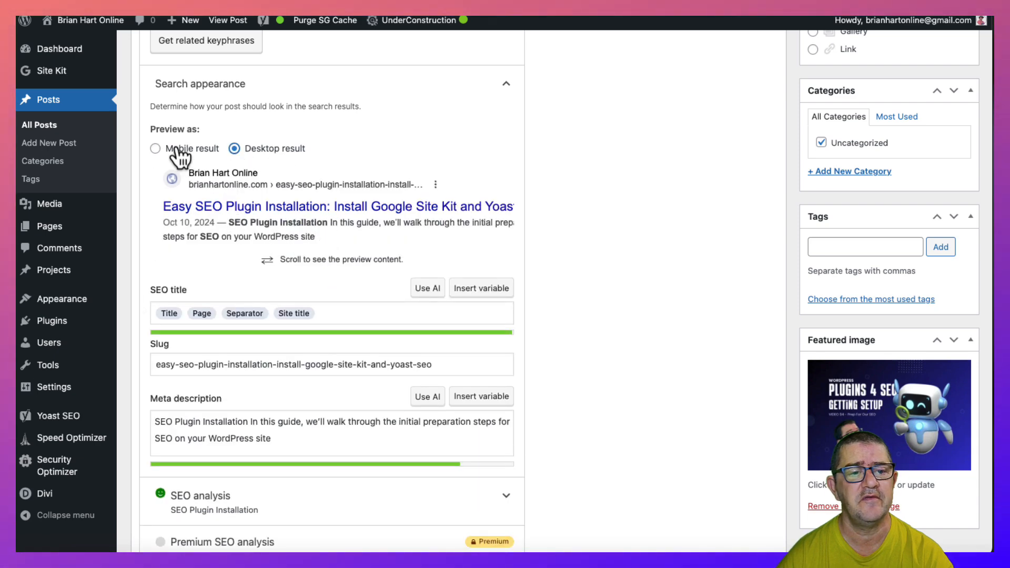
{"action": "left_click", "coordinate": [156, 149]}
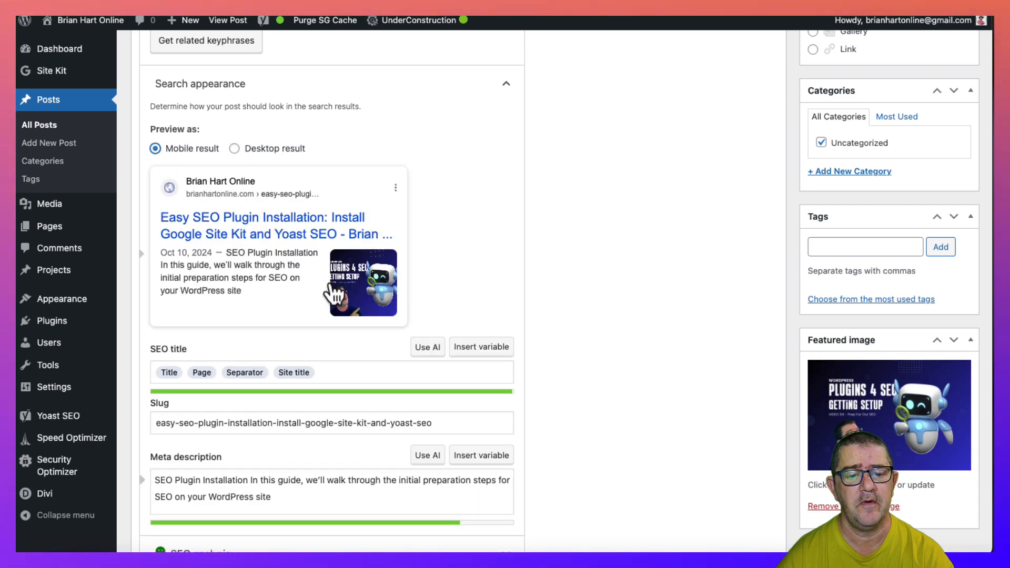
- Expand the Yoast SEO analysis and examine its problems, improvements and good results
{"action": "scroll", "coordinate": [330, 293], "scroll_direction": "down", "scroll_amount": 5}
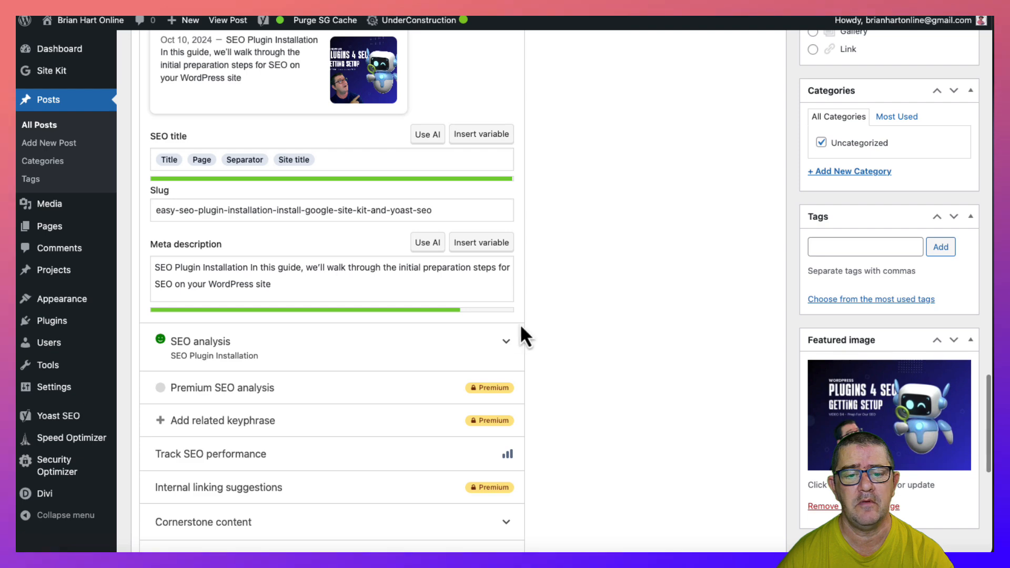
{"action": "left_click", "coordinate": [508, 347]}
{"action": "scroll", "coordinate": [410, 340], "scroll_direction": "down", "scroll_amount": 3}
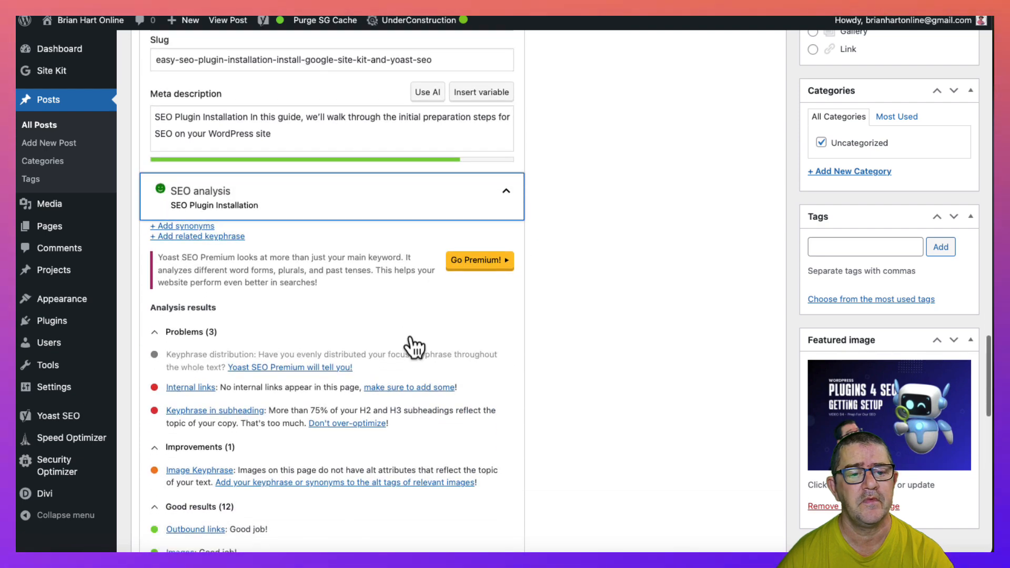
{"action": "scroll", "coordinate": [410, 342], "scroll_direction": "down", "scroll_amount": 4}
{"action": "scroll", "coordinate": [411, 339], "scroll_direction": "up", "scroll_amount": 2}
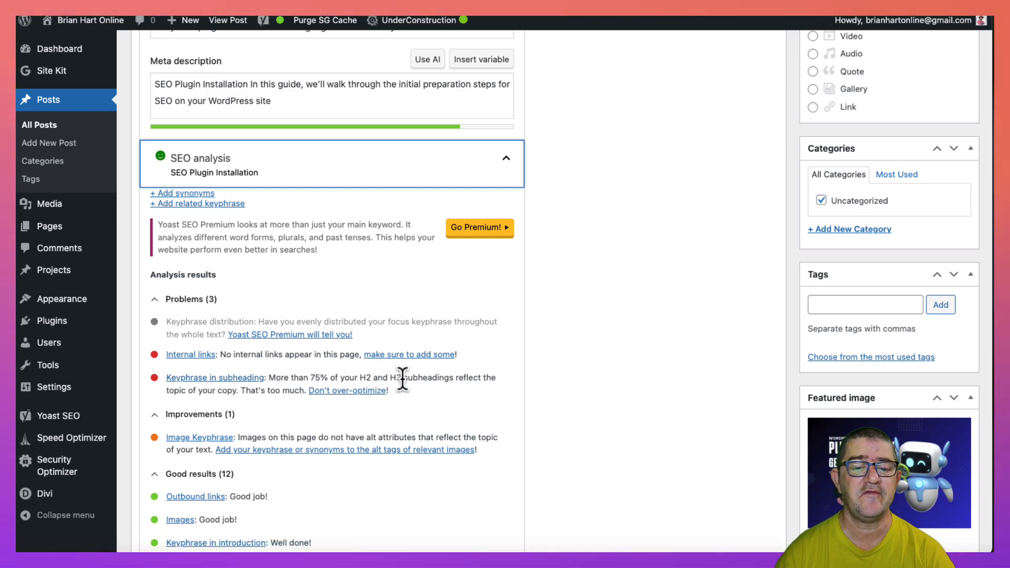
- Remove "SEO Plugin Installing" from the Step 1 heading so it reads "Step 1: Google Site Kit"
{"action": "scroll", "coordinate": [396, 365], "scroll_direction": "up", "scroll_amount": 10}
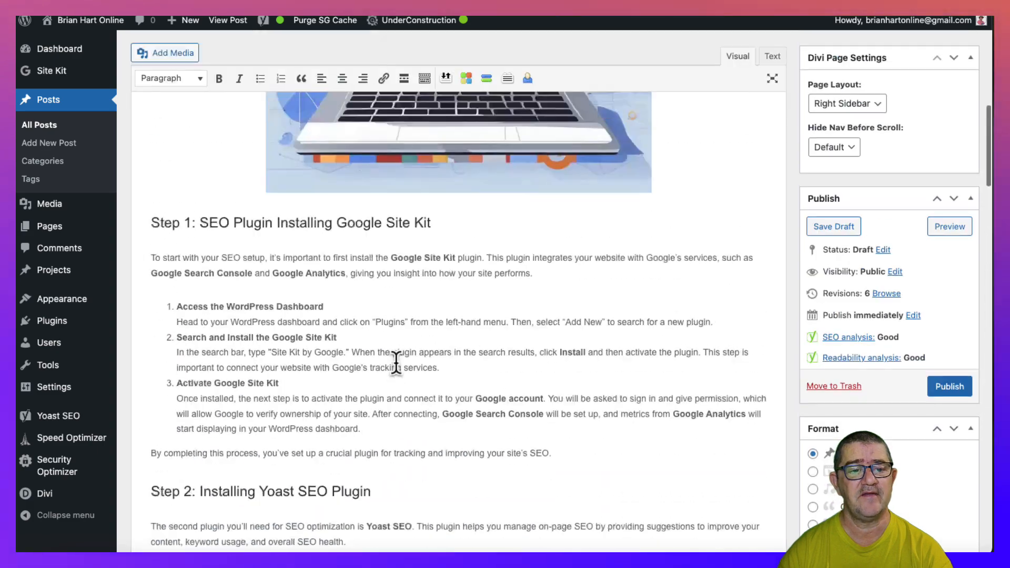
{"action": "scroll", "coordinate": [397, 364], "scroll_direction": "down", "scroll_amount": 2}
{"action": "scroll", "coordinate": [397, 365], "scroll_direction": "down", "scroll_amount": 2}
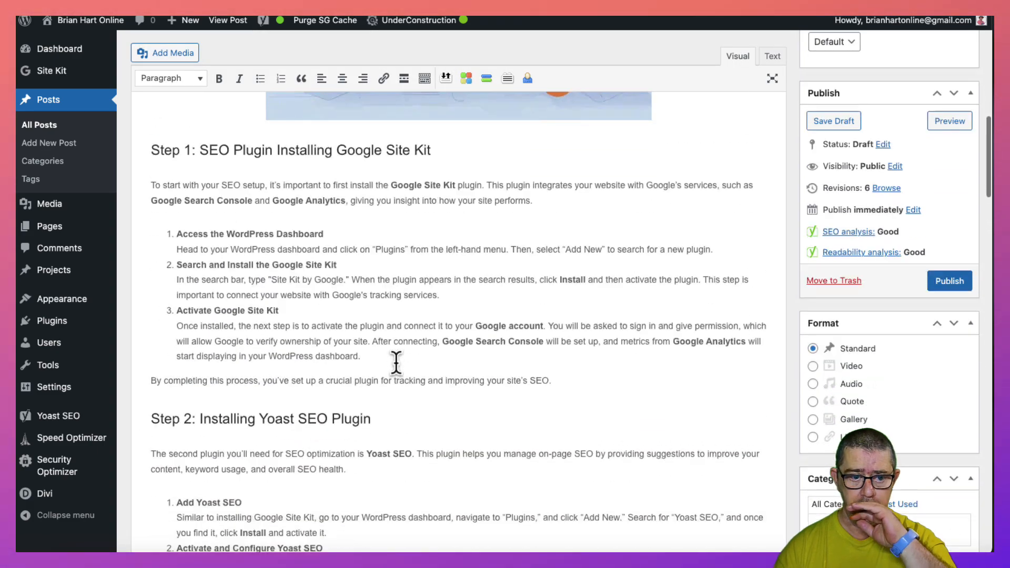
{"action": "scroll", "coordinate": [397, 363], "scroll_direction": "down", "scroll_amount": 2}
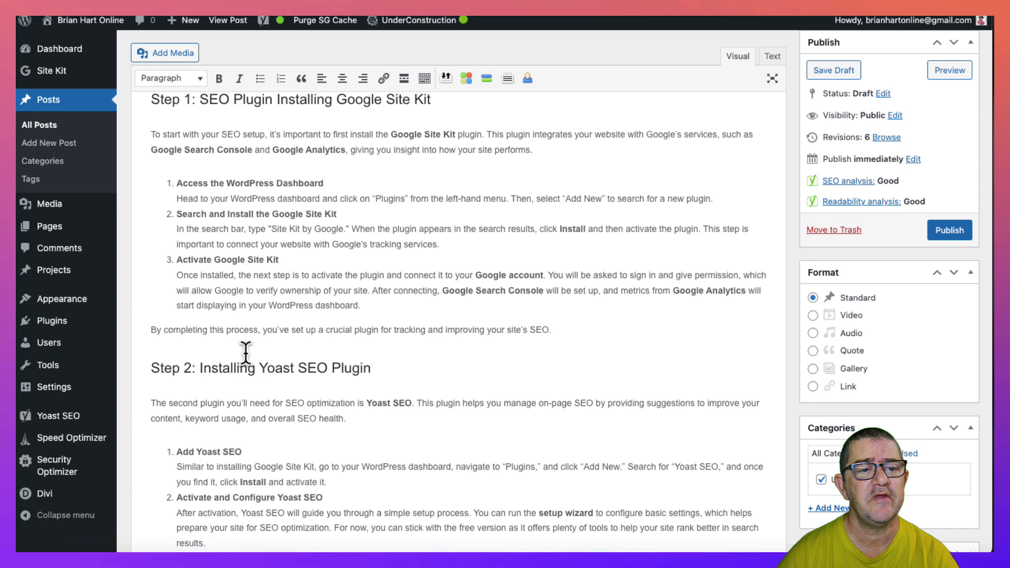
{"action": "scroll", "coordinate": [246, 352], "scroll_direction": "up", "scroll_amount": 5}
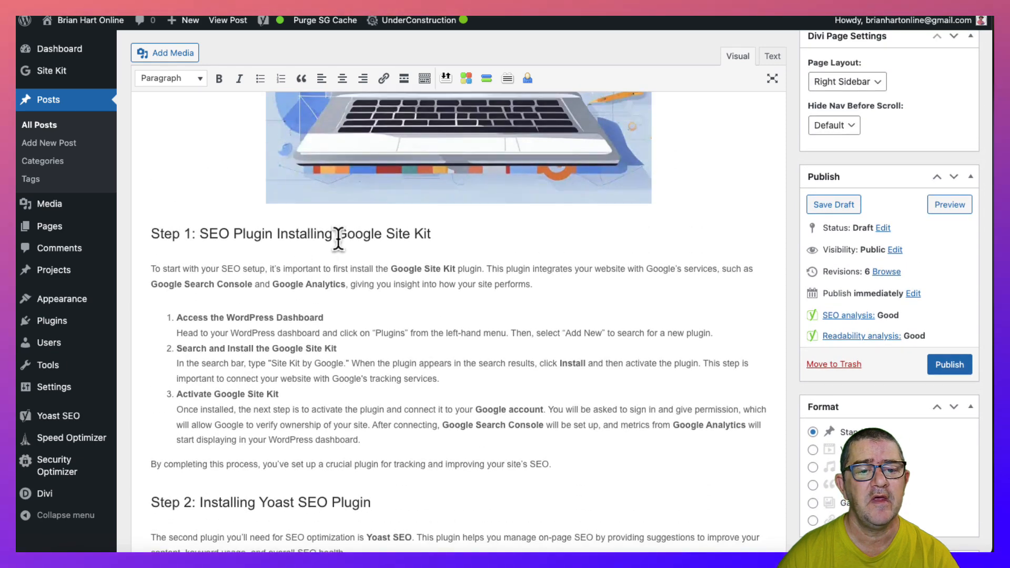
{"action": "left_click_drag", "start_coordinate": [333, 234], "coordinate": [224, 232]}
{"action": "scroll", "coordinate": [198, 232], "scroll_direction": "down", "scroll_amount": 1}
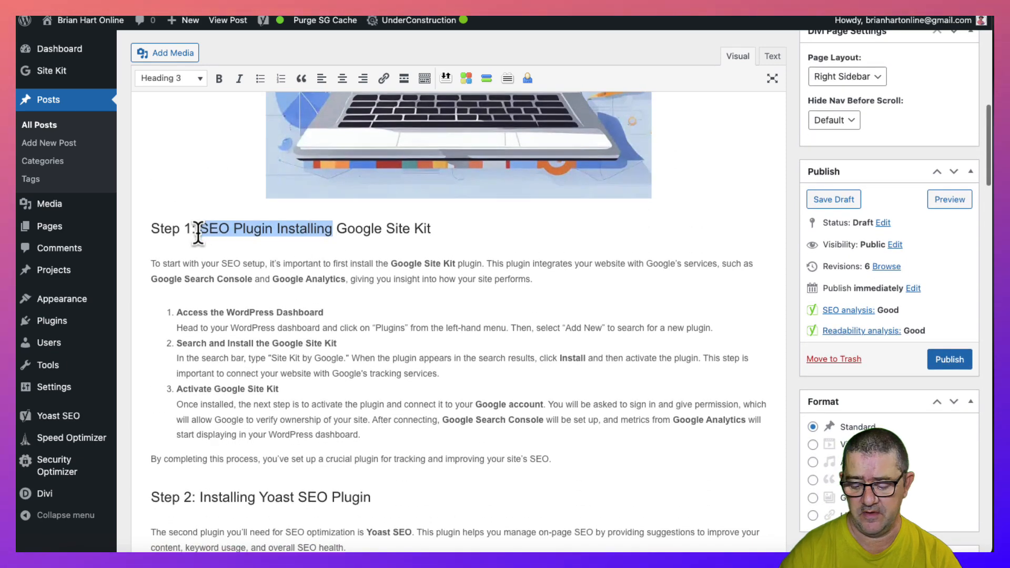
{"action": "key", "text": "BackSpace"}
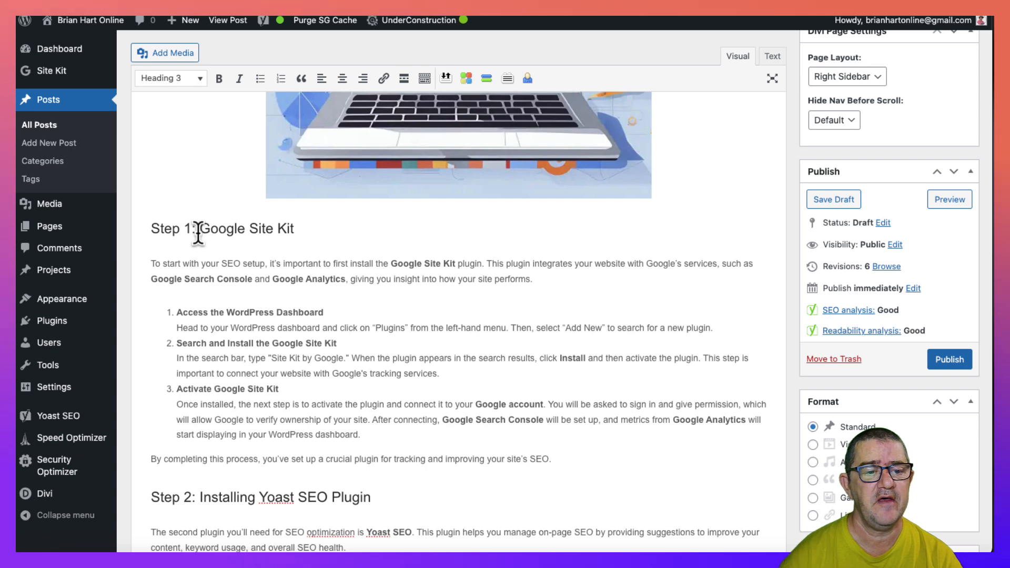
- Check the keyphrase at the start of the introduction and re-examine the problems and improvements listed in the SEO analysis
{"action": "scroll", "coordinate": [197, 232], "scroll_direction": "up", "scroll_amount": 5}
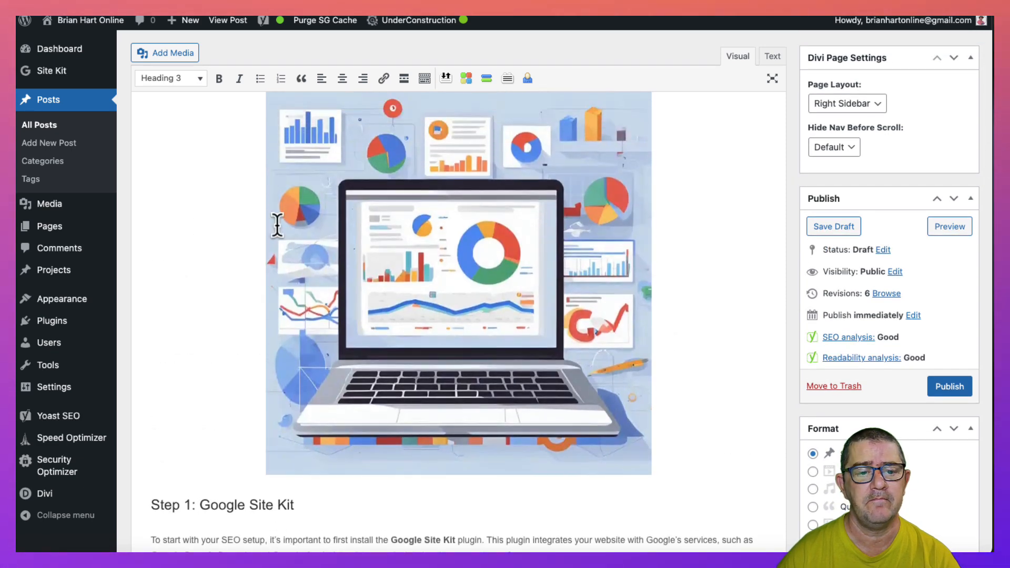
{"action": "scroll", "coordinate": [278, 227], "scroll_direction": "up", "scroll_amount": 8}
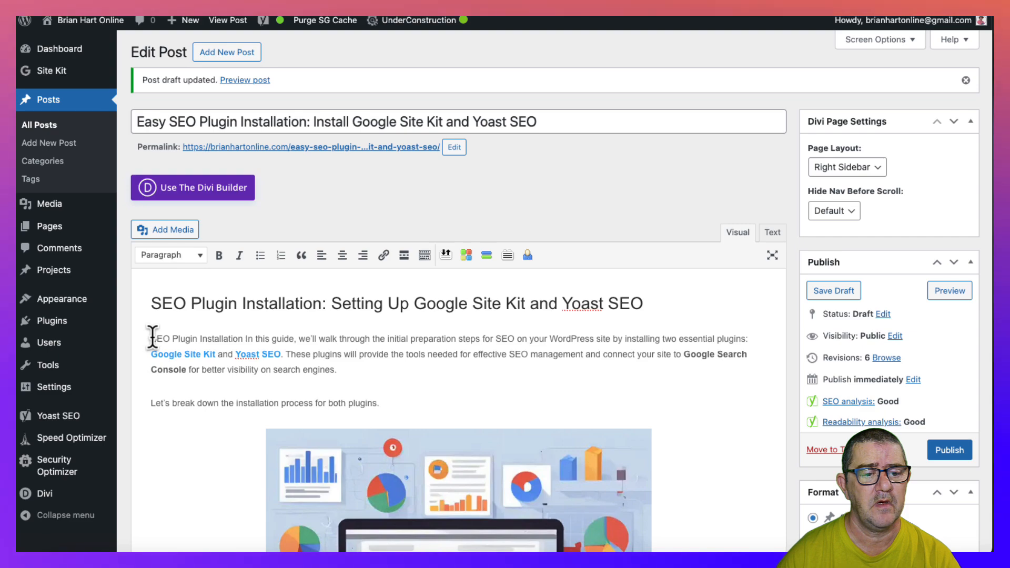
{"action": "left_click_drag", "start_coordinate": [235, 335], "coordinate": [243, 334]}
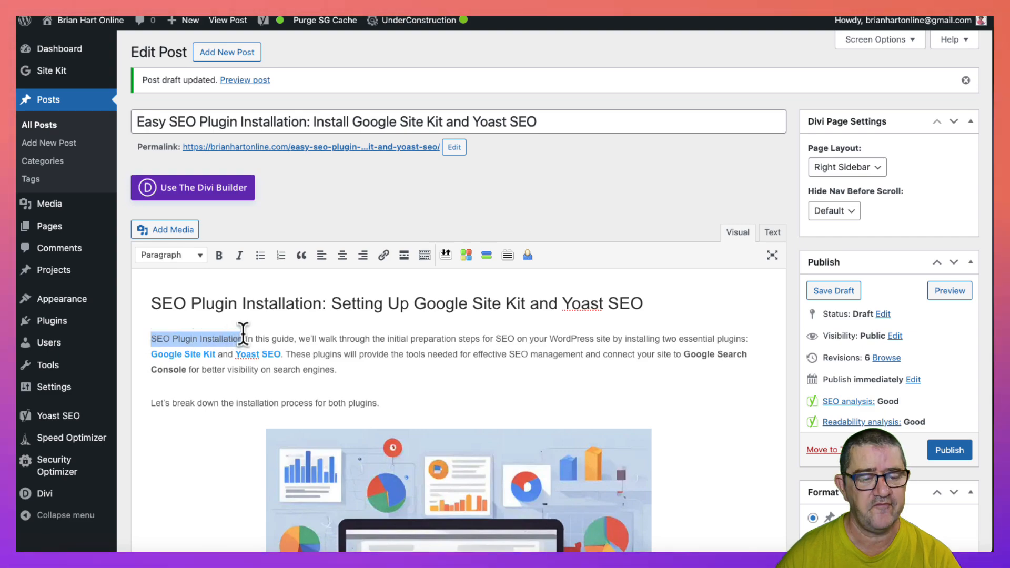
{"action": "scroll", "coordinate": [242, 374], "scroll_direction": "down", "scroll_amount": 15}
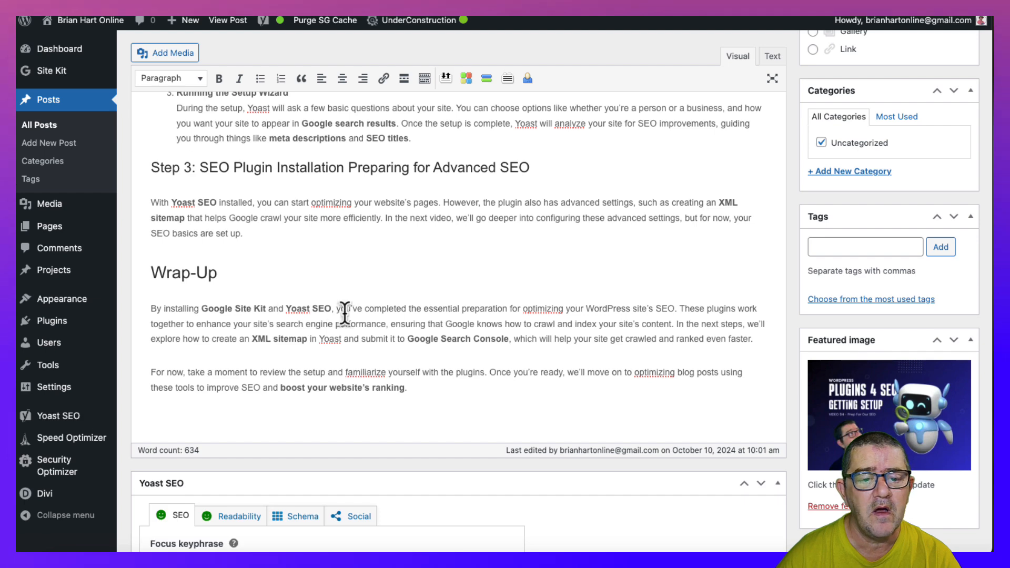
{"action": "scroll", "coordinate": [386, 319], "scroll_direction": "down", "scroll_amount": 10}
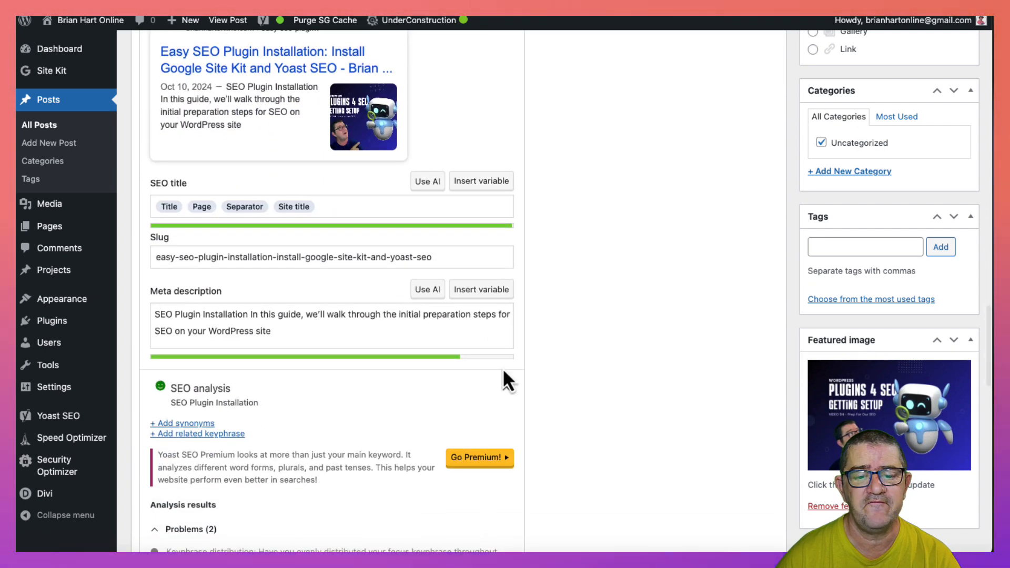
{"action": "scroll", "coordinate": [433, 396], "scroll_direction": "down", "scroll_amount": 3}
{"action": "scroll", "coordinate": [434, 398], "scroll_direction": "down", "scroll_amount": 3}
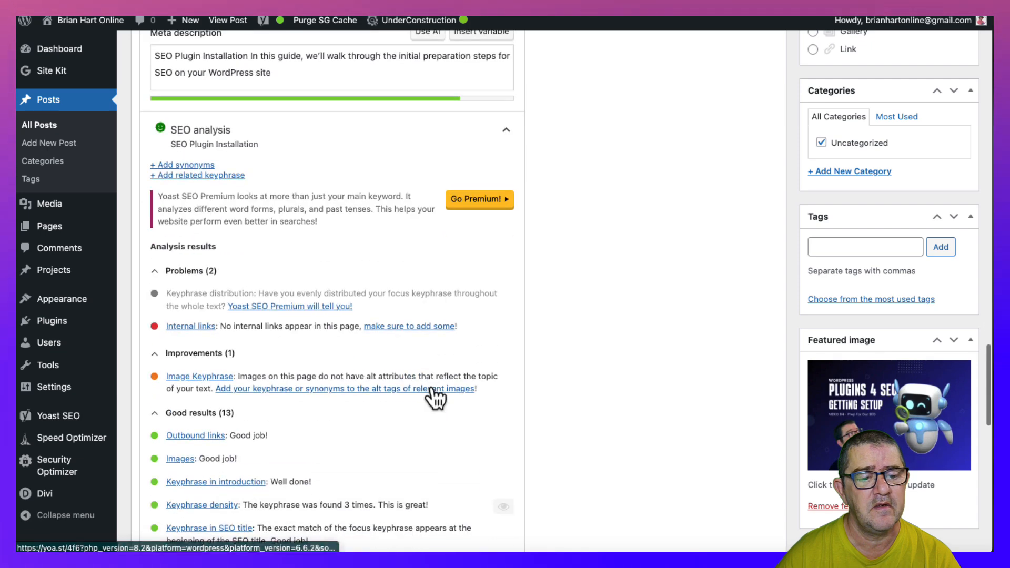
{"action": "scroll", "coordinate": [434, 397], "scroll_direction": "up", "scroll_amount": 1}
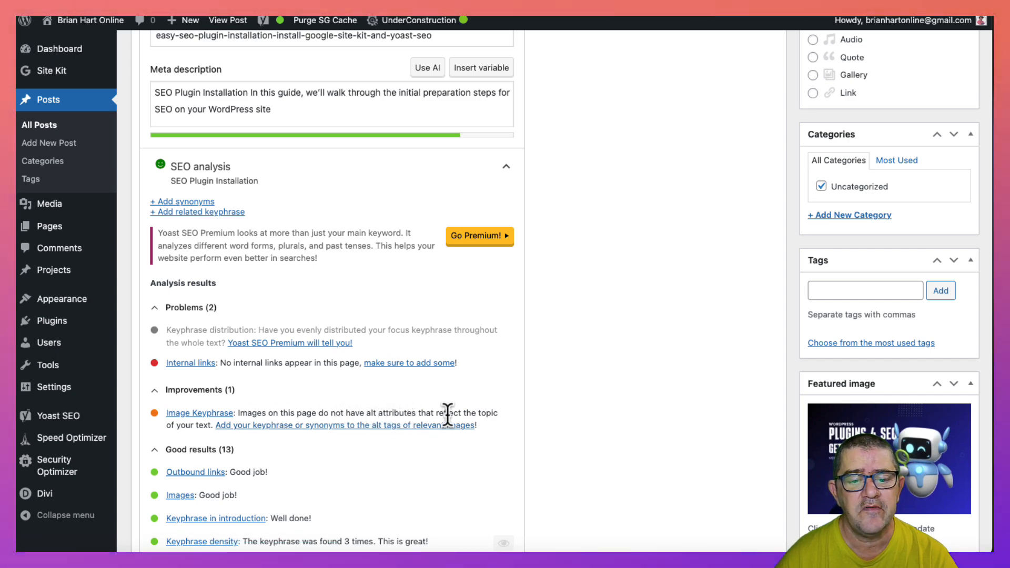
{"action": "scroll", "coordinate": [378, 324], "scroll_direction": "up", "scroll_amount": 20}
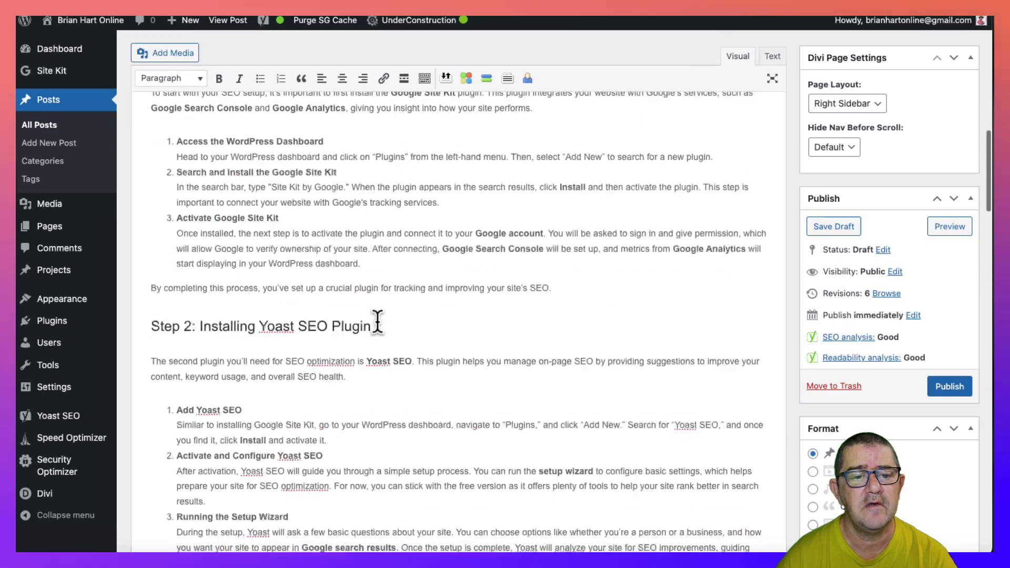
- Set the laptop image's alternative text to "SEO Plugin Installation", update the image and save the draft
{"action": "scroll", "coordinate": [378, 323], "scroll_direction": "up", "scroll_amount": 3}
{"action": "left_click", "coordinate": [378, 323]}
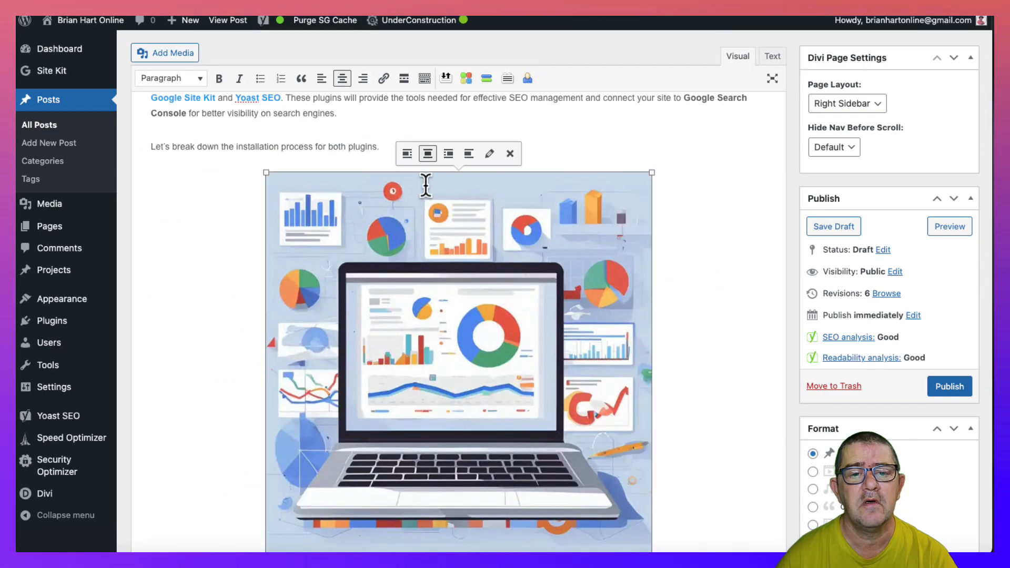
{"action": "left_click", "coordinate": [490, 154]}
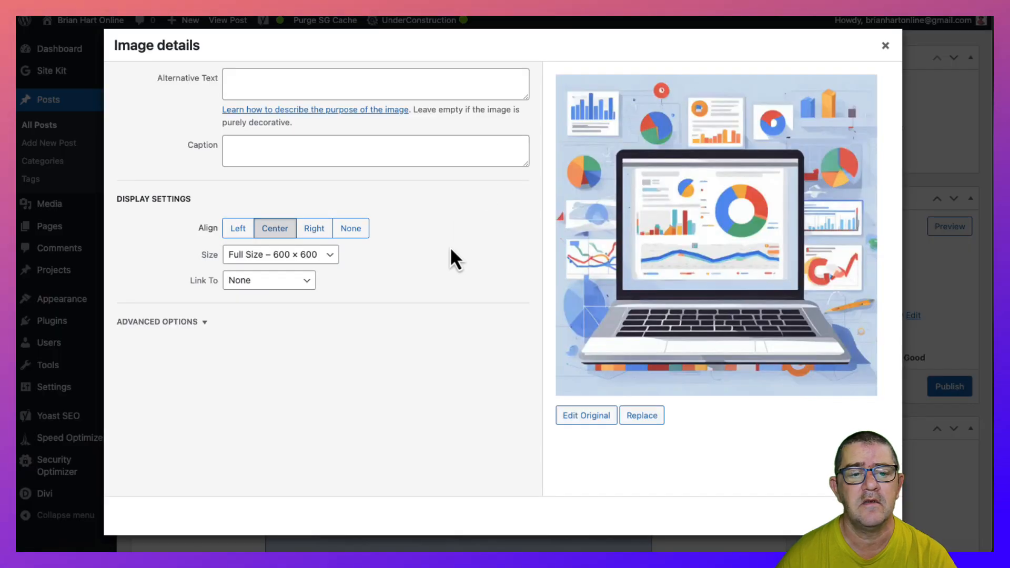
{"action": "left_click", "coordinate": [253, 83]}
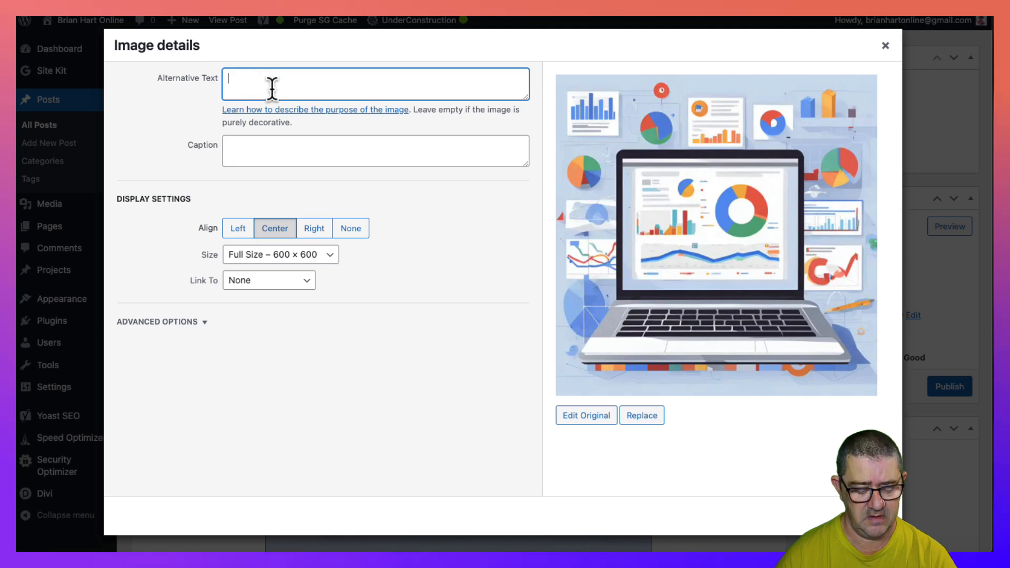
{"action": "type", "text": "SEO Plugin Installation"}
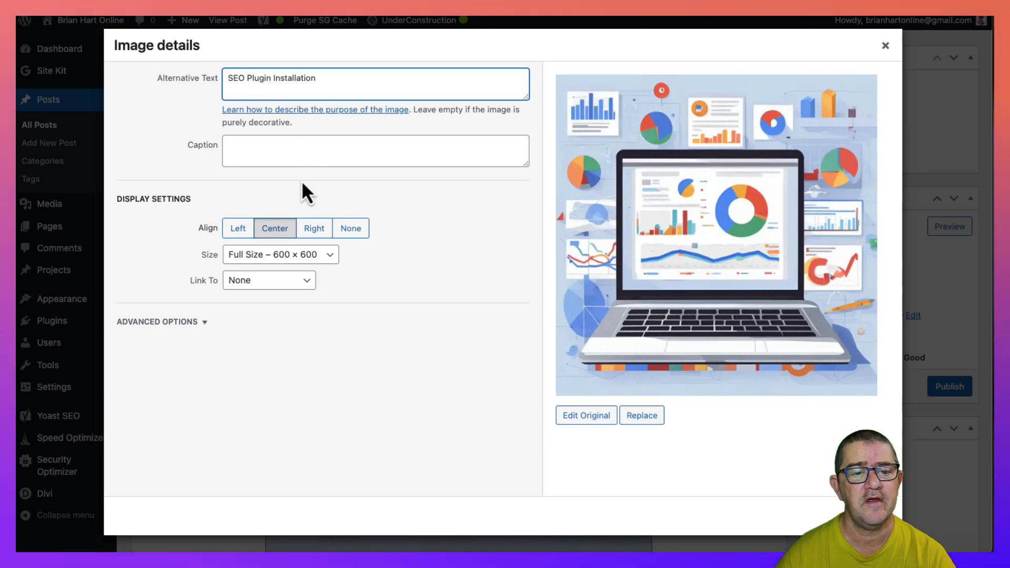
{"action": "left_click", "coordinate": [868, 516]}
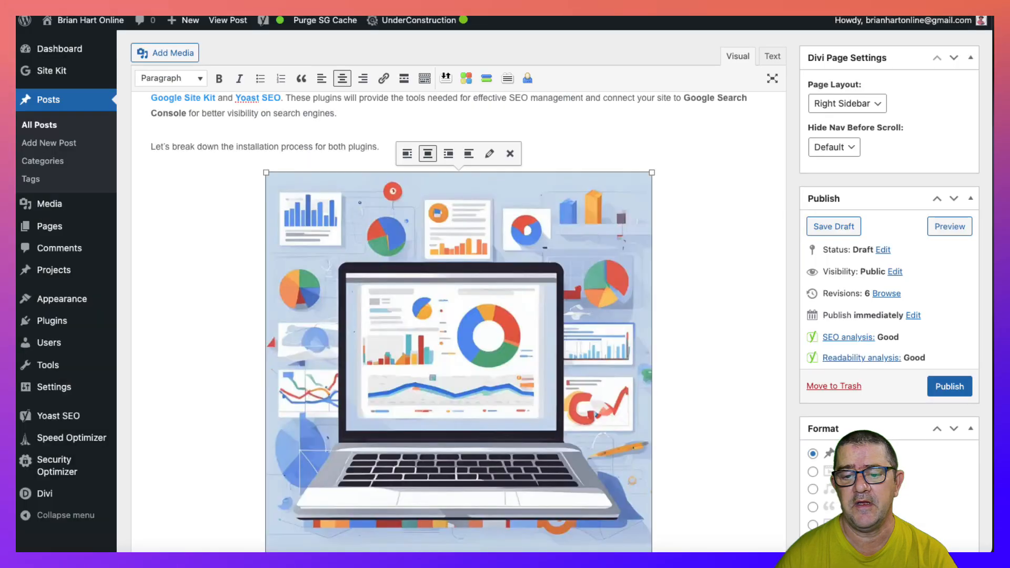
{"action": "left_click", "coordinate": [841, 231]}
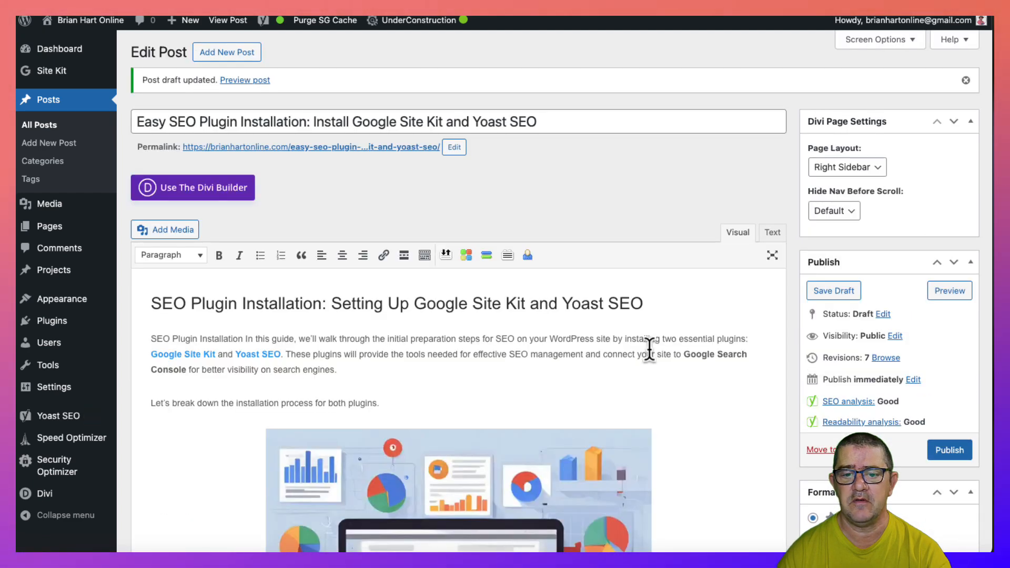
- Expand the Yoast SEO analysis of the saved draft and examine its remaining problems and good results
{"action": "scroll", "coordinate": [649, 349], "scroll_direction": "down", "scroll_amount": 4}
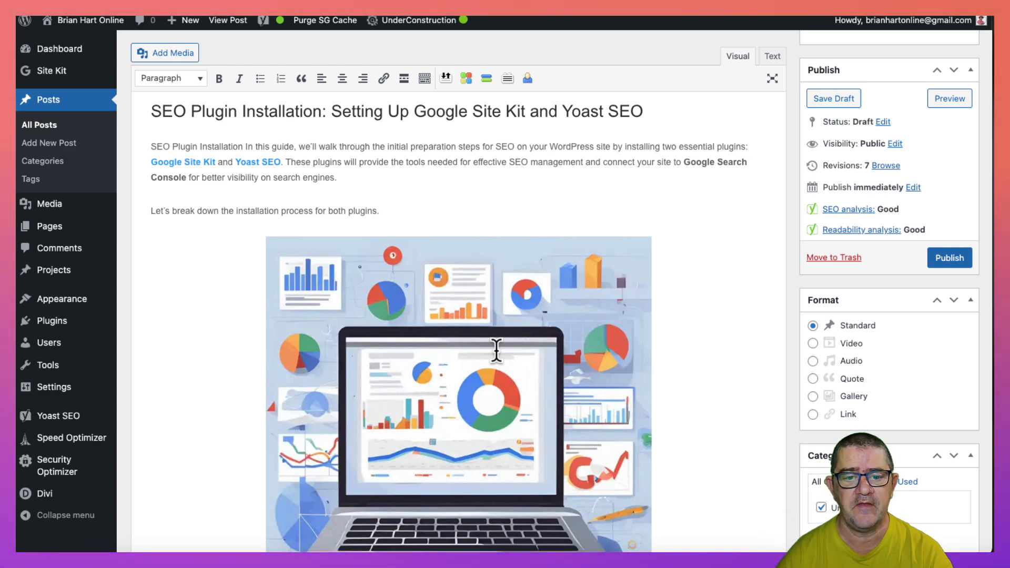
{"action": "scroll", "coordinate": [504, 329], "scroll_direction": "down", "scroll_amount": 20}
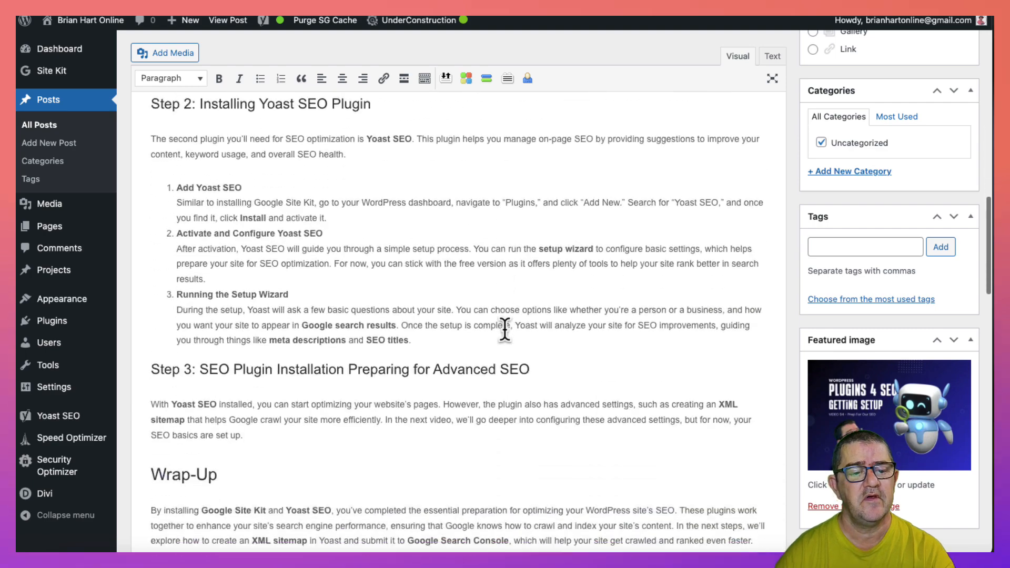
{"action": "scroll", "coordinate": [505, 330], "scroll_direction": "down", "scroll_amount": 15}
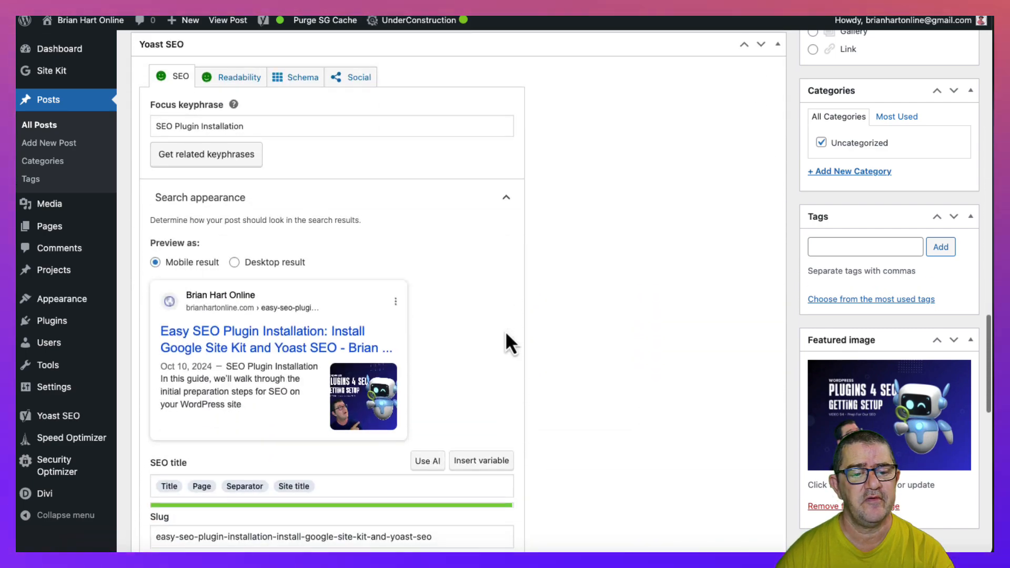
{"action": "scroll", "coordinate": [509, 341], "scroll_direction": "down", "scroll_amount": 3}
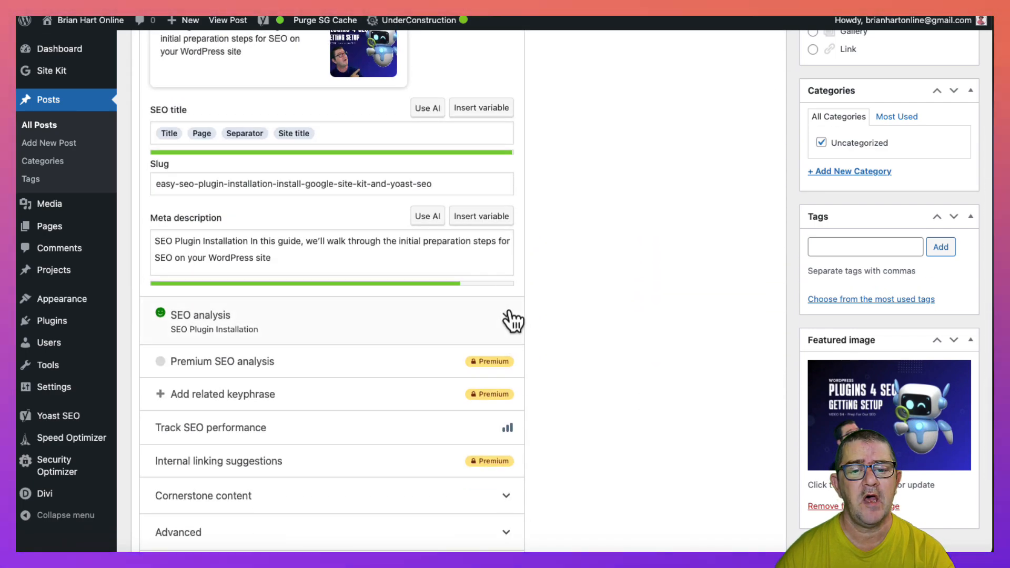
{"action": "left_click", "coordinate": [505, 318]}
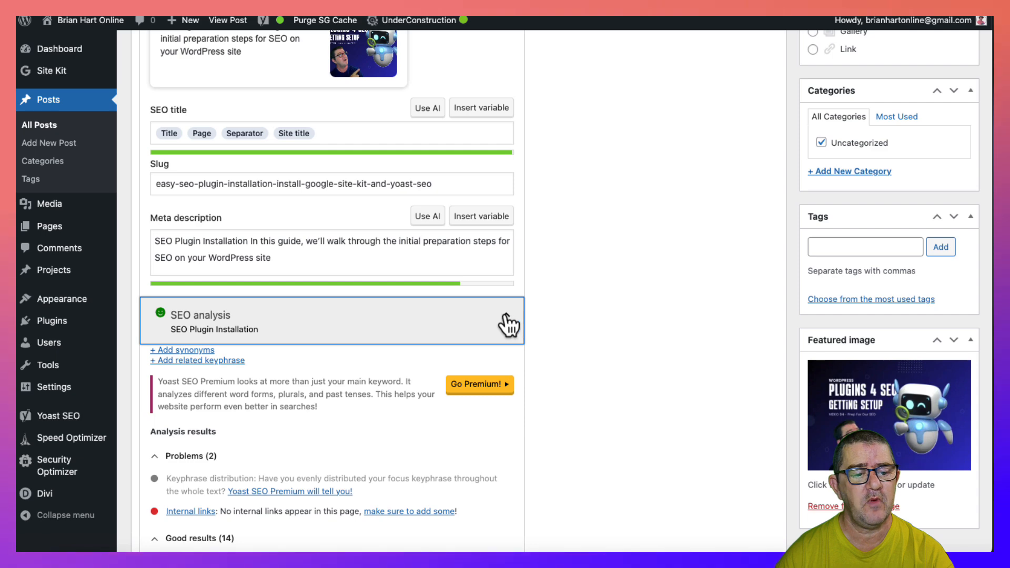
{"action": "scroll", "coordinate": [431, 326], "scroll_direction": "down", "scroll_amount": 3}
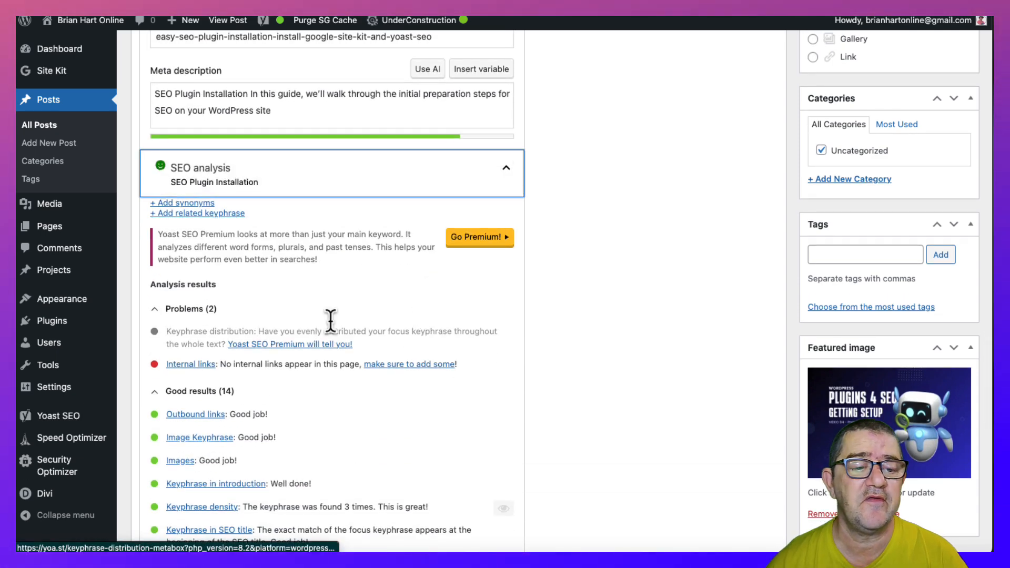
{"action": "scroll", "coordinate": [461, 280], "scroll_direction": "down", "scroll_amount": 3}
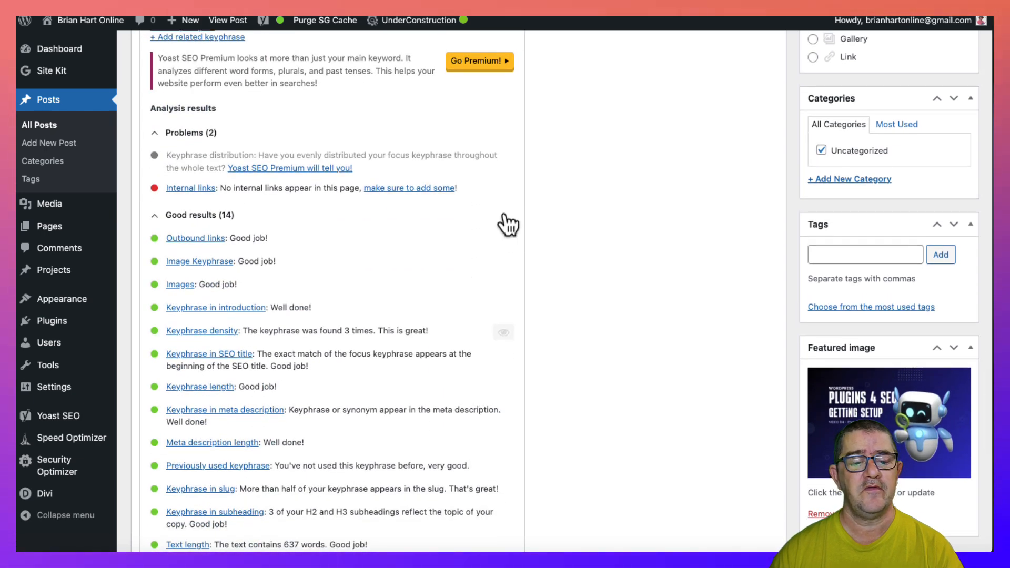
{"action": "scroll", "coordinate": [504, 218], "scroll_direction": "down", "scroll_amount": 5}
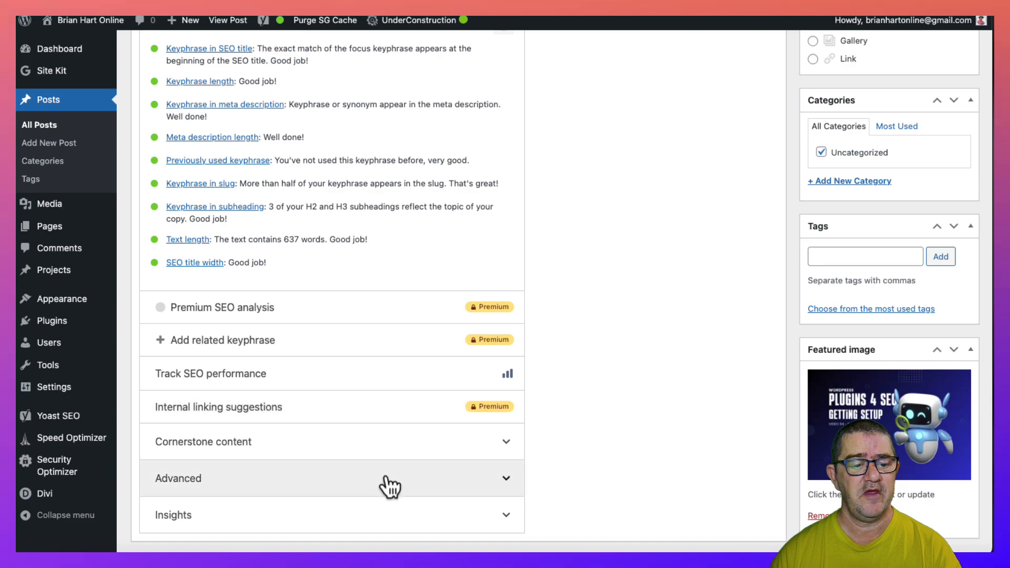
- Look back over the post from Step 1 to the Wrap-Up, the search appearance fields and the sections below the analysis
{"action": "scroll", "coordinate": [541, 343], "scroll_direction": "up", "scroll_amount": 20}
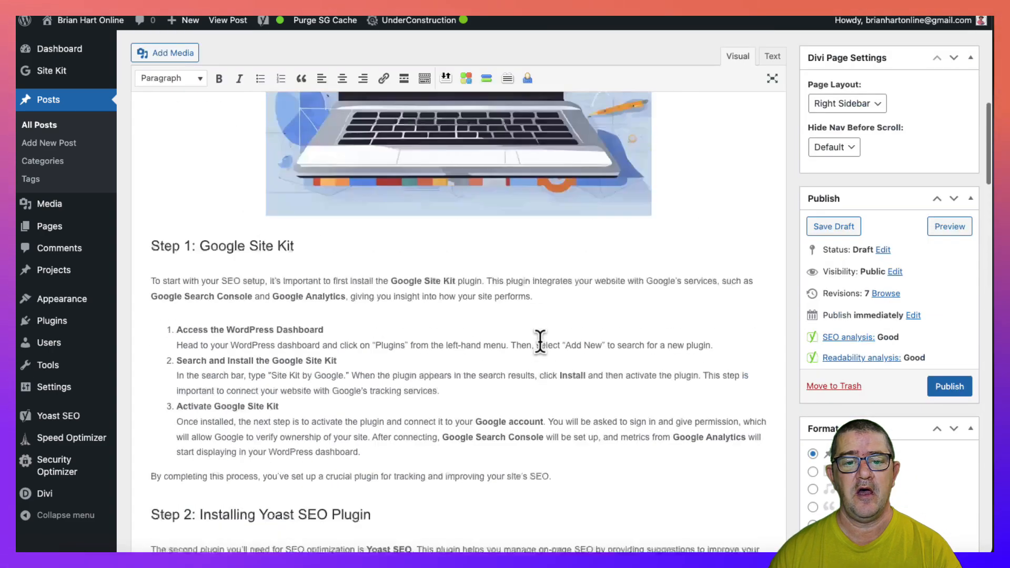
{"action": "scroll", "coordinate": [541, 343], "scroll_direction": "down", "scroll_amount": 5}
{"action": "scroll", "coordinate": [541, 342], "scroll_direction": "down", "scroll_amount": 5}
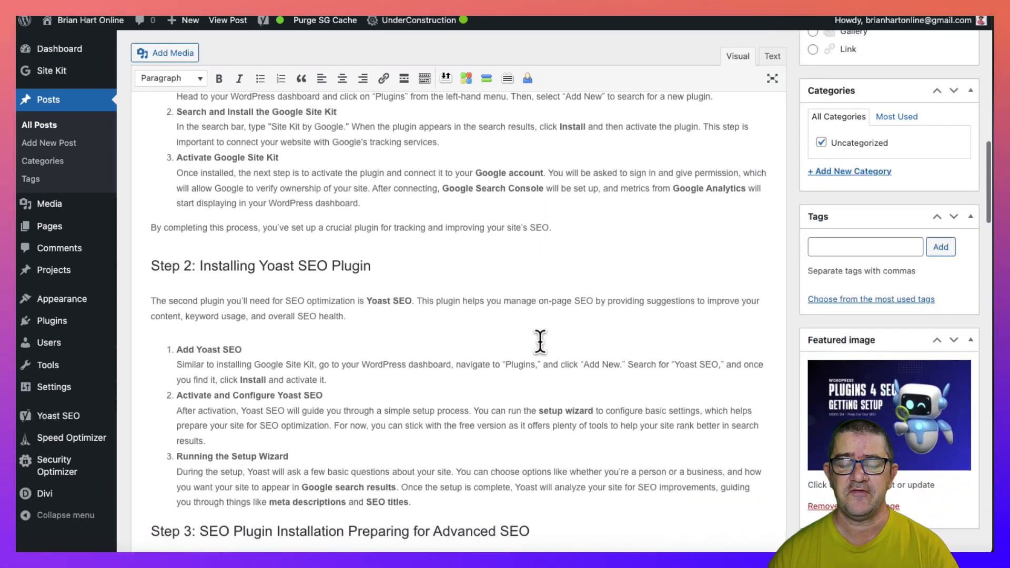
{"action": "scroll", "coordinate": [518, 348], "scroll_direction": "down", "scroll_amount": 10}
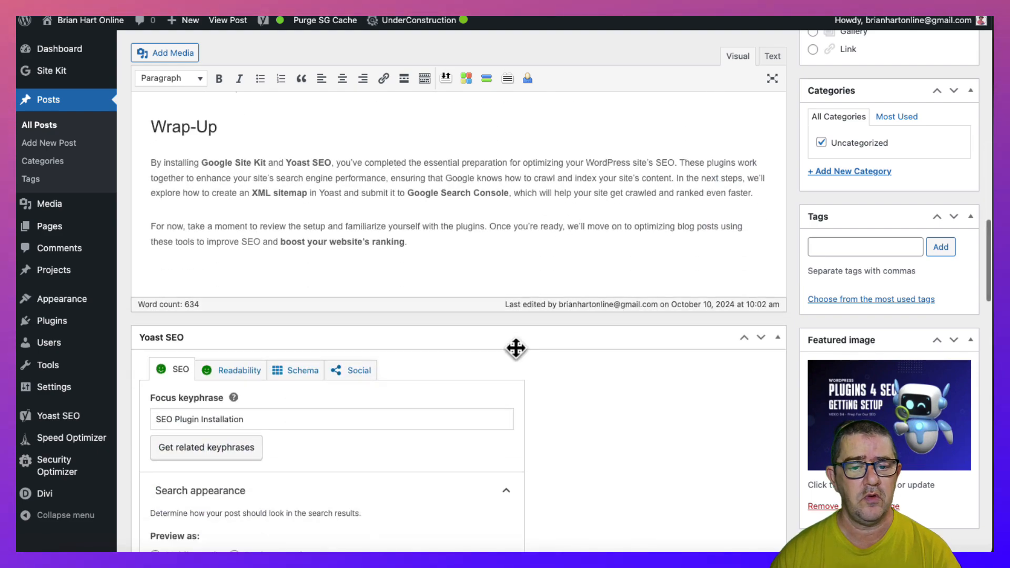
{"action": "scroll", "coordinate": [556, 401], "scroll_direction": "down", "scroll_amount": 8}
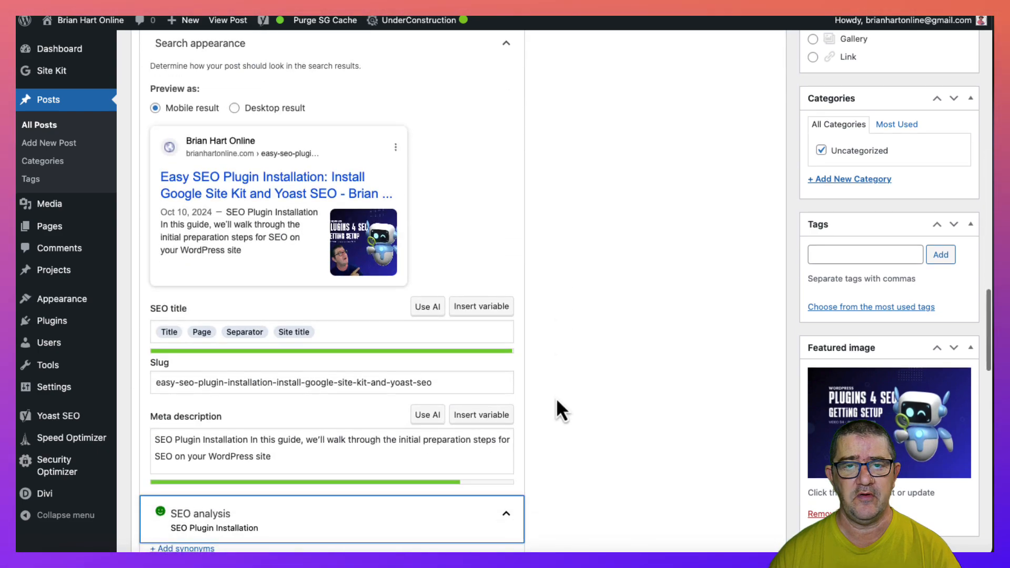
{"action": "scroll", "coordinate": [557, 403], "scroll_direction": "down", "scroll_amount": 10}
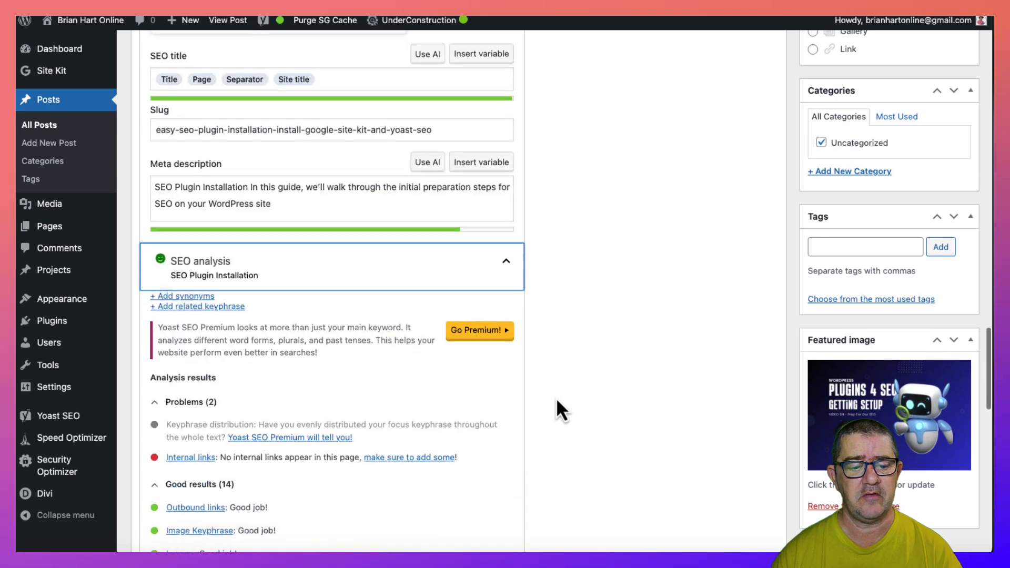
{"action": "scroll", "coordinate": [557, 401], "scroll_direction": "down", "scroll_amount": 8}
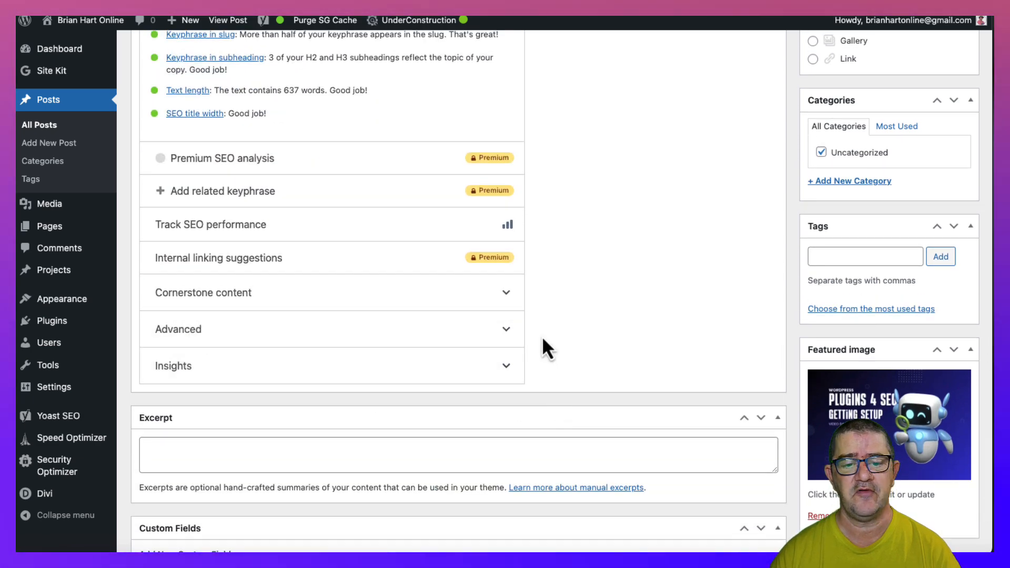
- Examine Yoast's Advanced options for showing the post in search results, keep "Yes (current default for Posts)" and collapse the section
{"action": "left_click", "coordinate": [506, 337]}
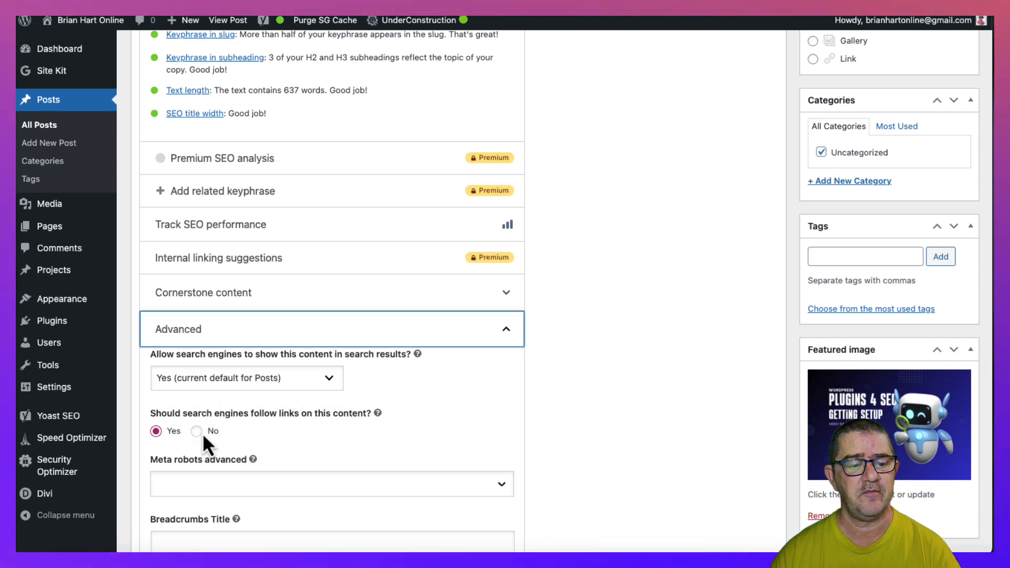
{"action": "scroll", "coordinate": [206, 431], "scroll_direction": "down", "scroll_amount": 1}
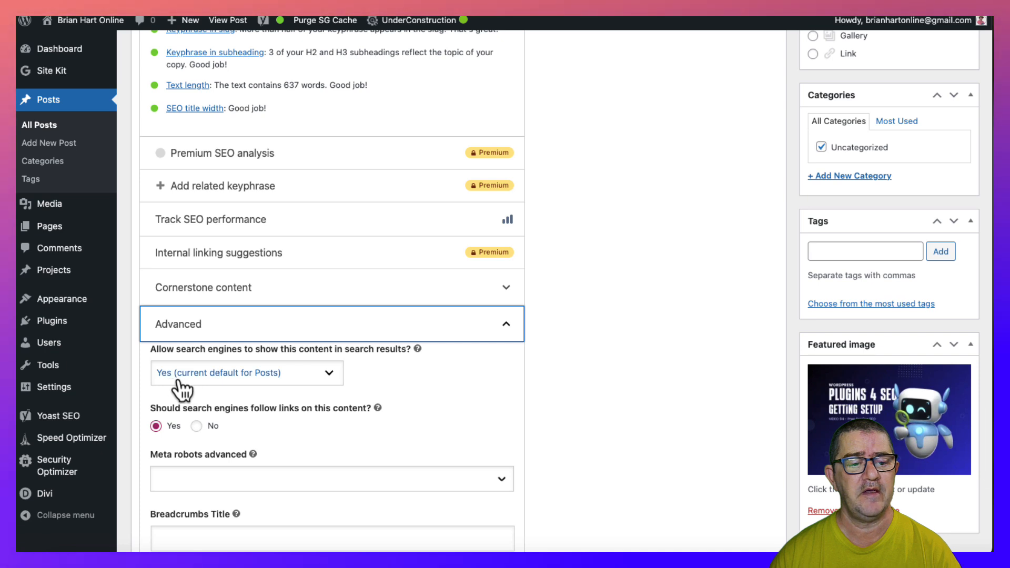
{"action": "left_click", "coordinate": [334, 376]}
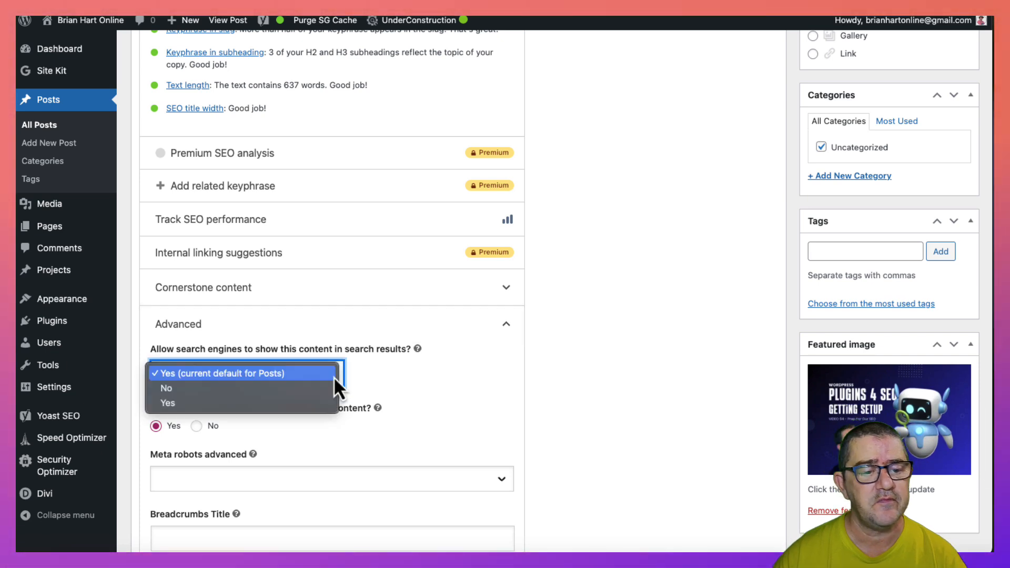
{"action": "left_click", "coordinate": [415, 387]}
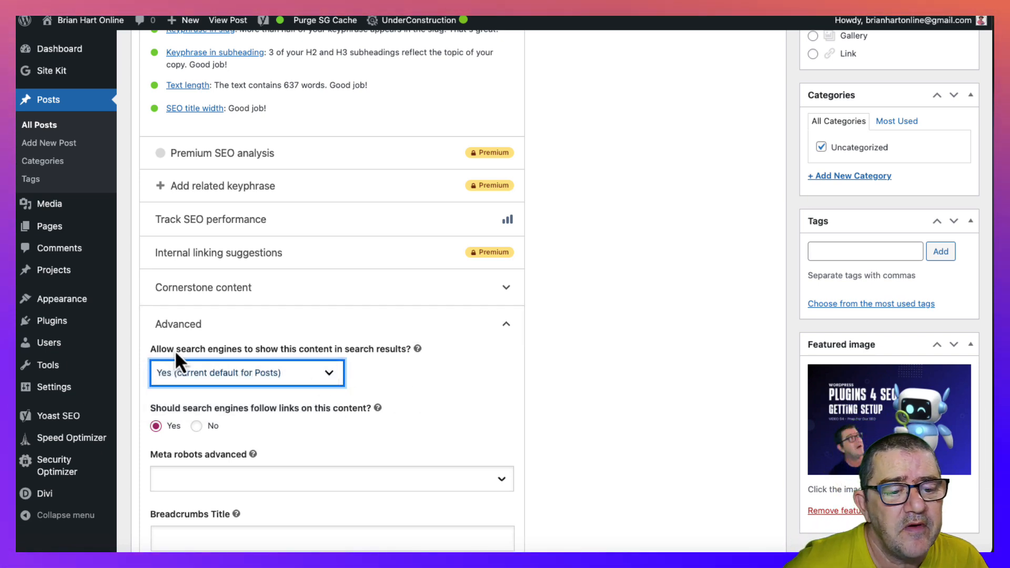
{"action": "left_click", "coordinate": [332, 382]}
{"action": "left_click", "coordinate": [423, 384]}
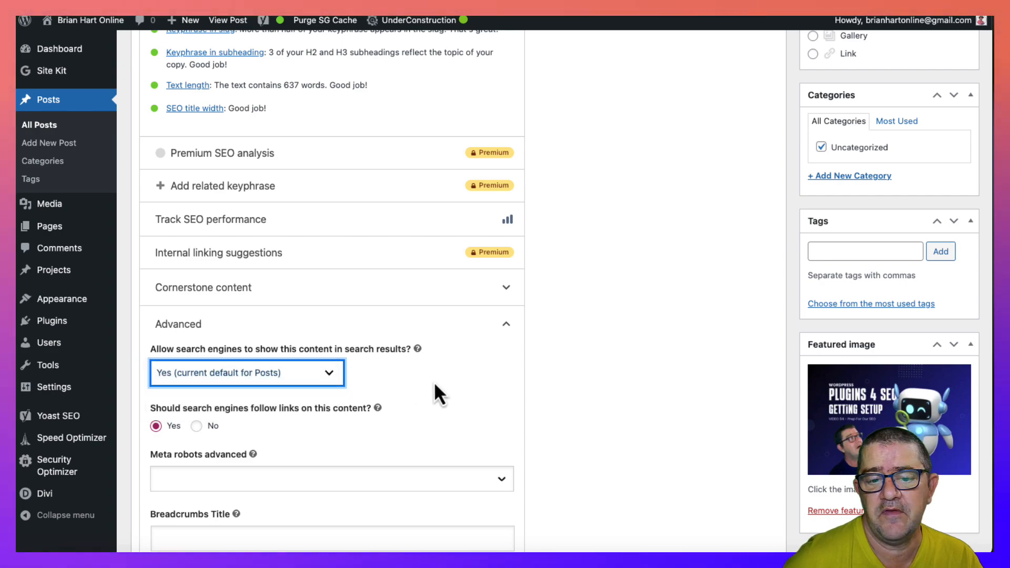
{"action": "left_click", "coordinate": [508, 325]}
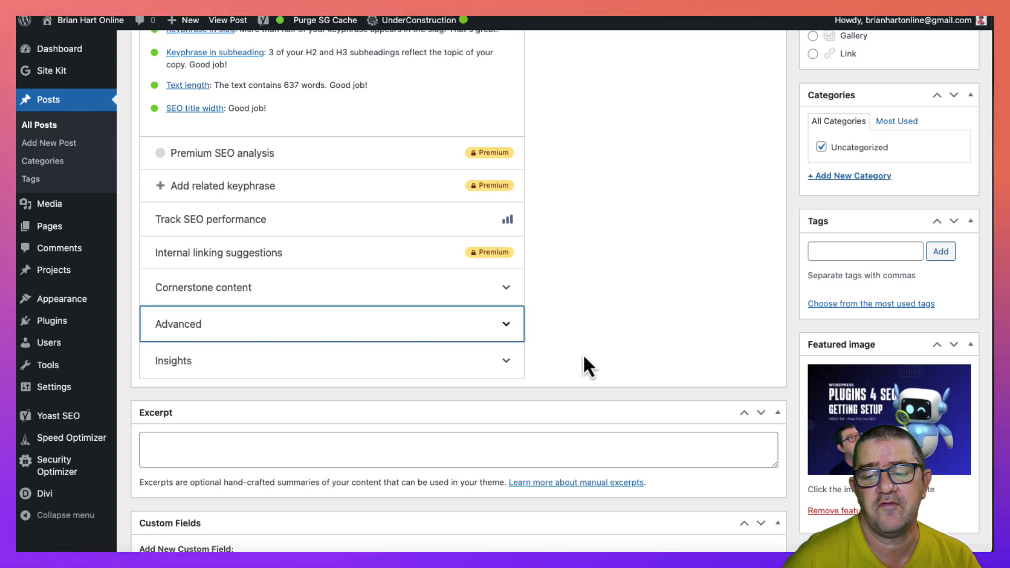
- Return to the start of the post and save the draft again
{"action": "scroll", "coordinate": [583, 353], "scroll_direction": "up", "scroll_amount": 8}
{"action": "scroll", "coordinate": [583, 353], "scroll_direction": "up", "scroll_amount": 15}
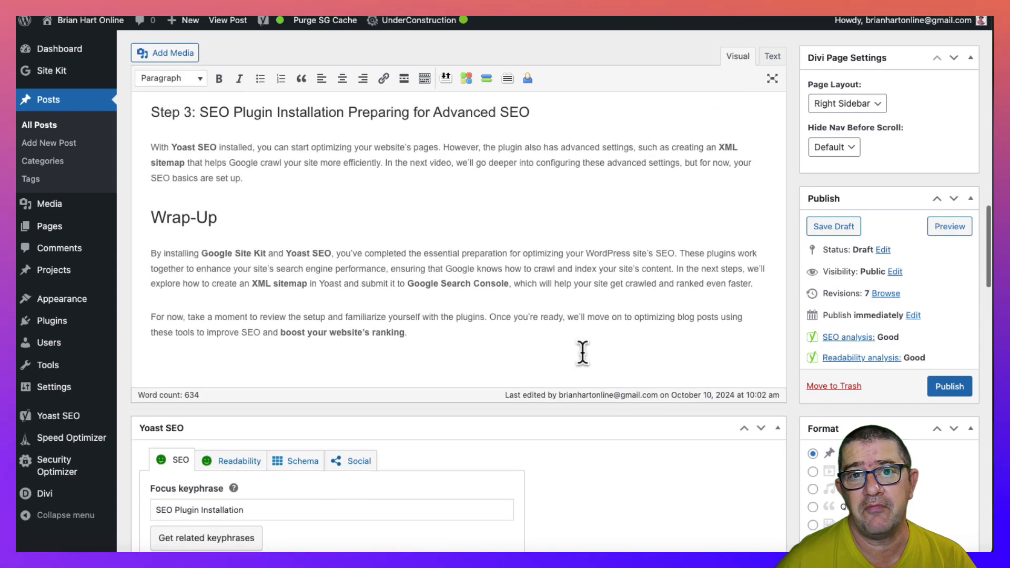
{"action": "scroll", "coordinate": [583, 354], "scroll_direction": "up", "scroll_amount": 10}
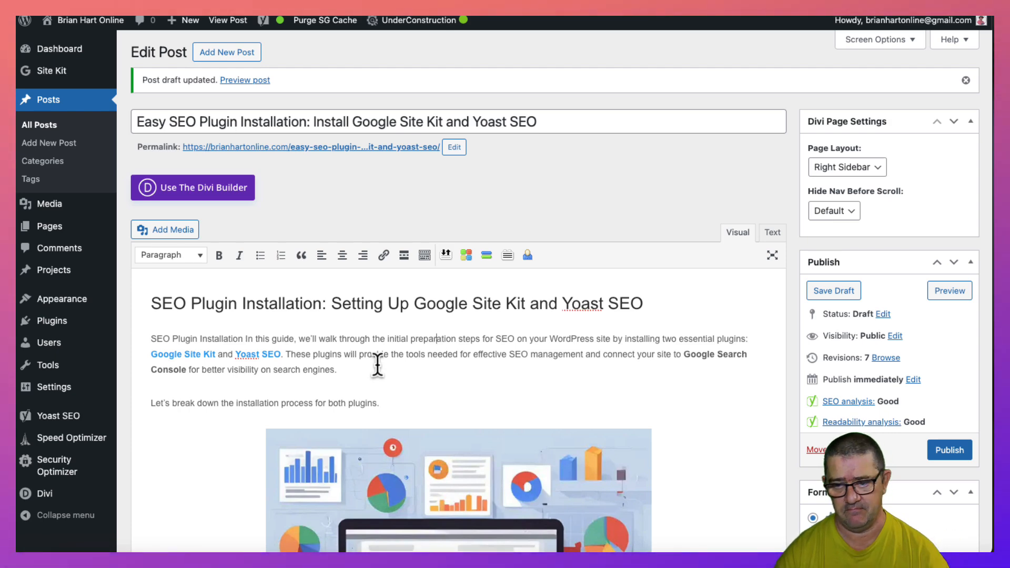
{"action": "left_click", "coordinate": [837, 293]}
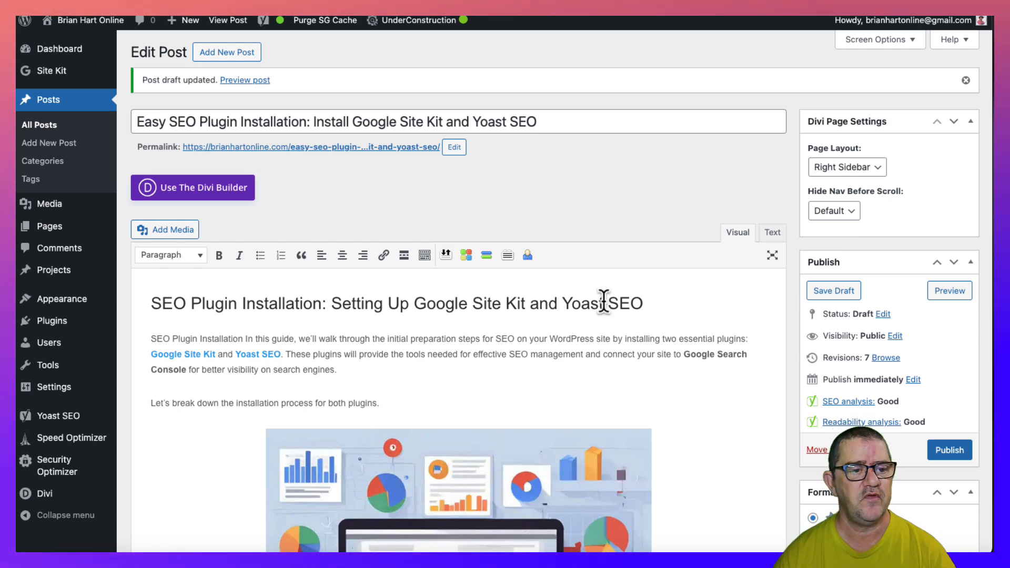
- Open the Site Kit dashboard, then open Yoast SEO's General page in a new browser tab and bring up its submenu pages
{"action": "left_click", "coordinate": [55, 78]}
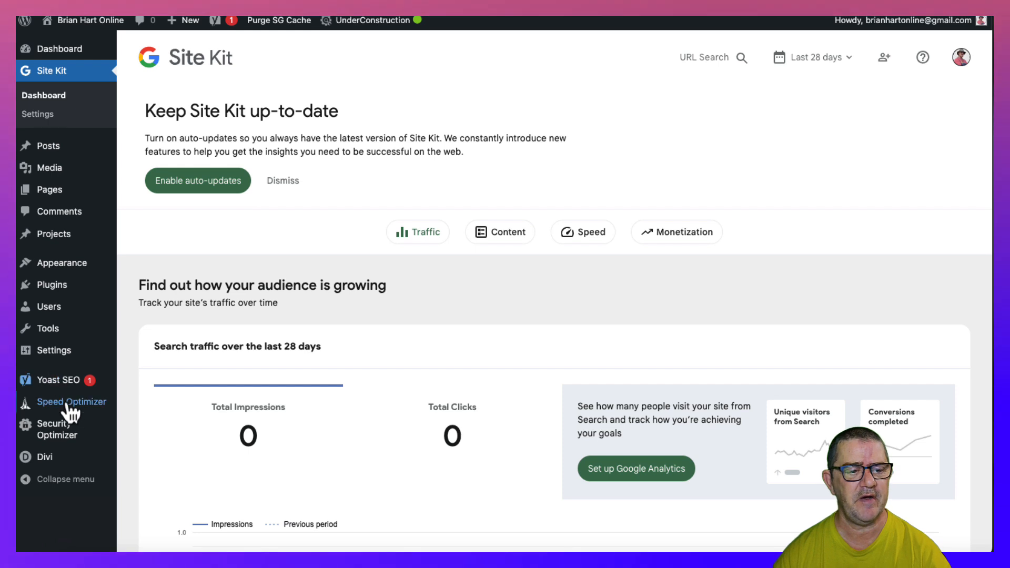
{"action": "mouse_move", "coordinate": [65, 381]}
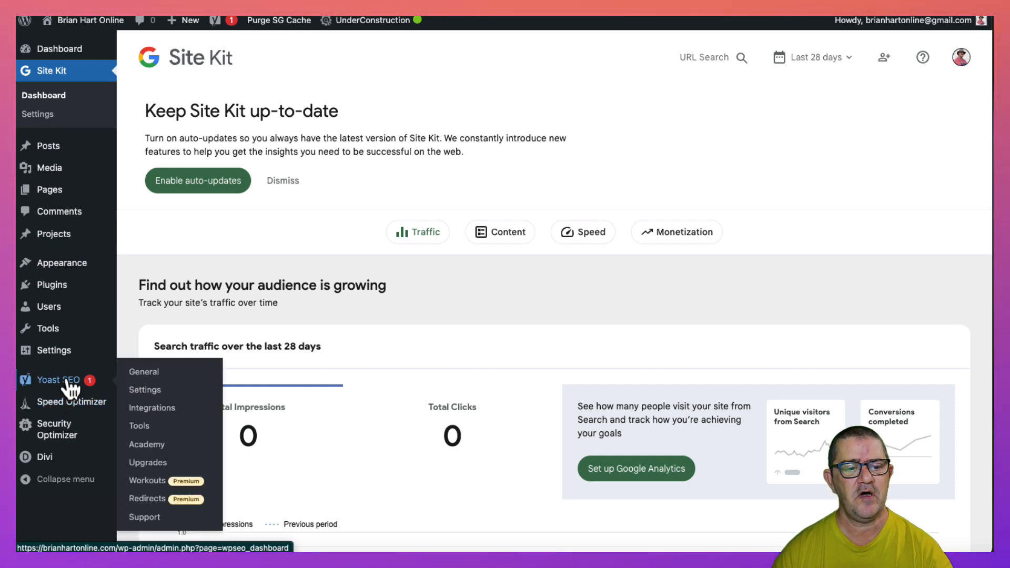
{"action": "right_click", "coordinate": [67, 380]}
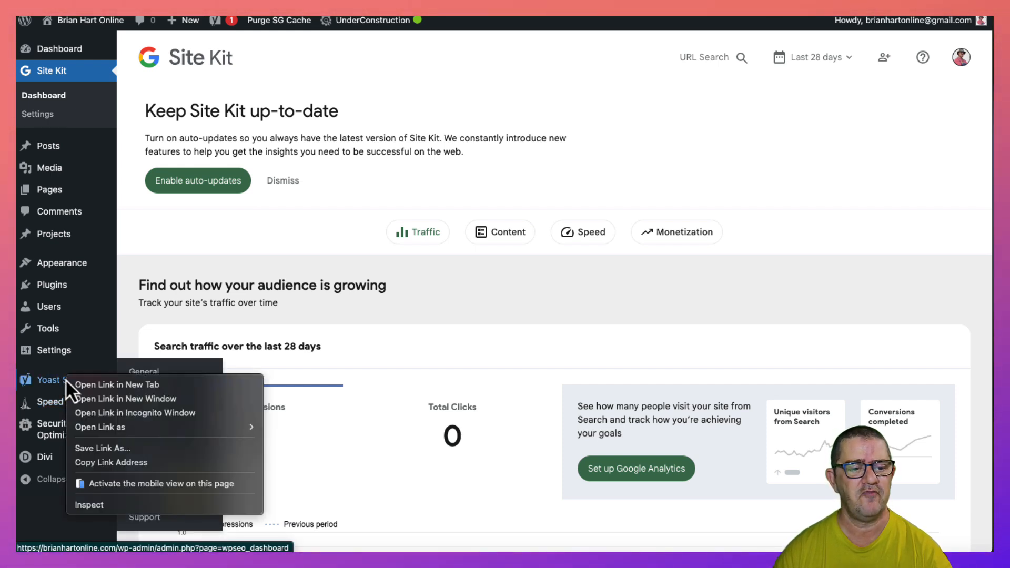
{"action": "left_click", "coordinate": [94, 386]}
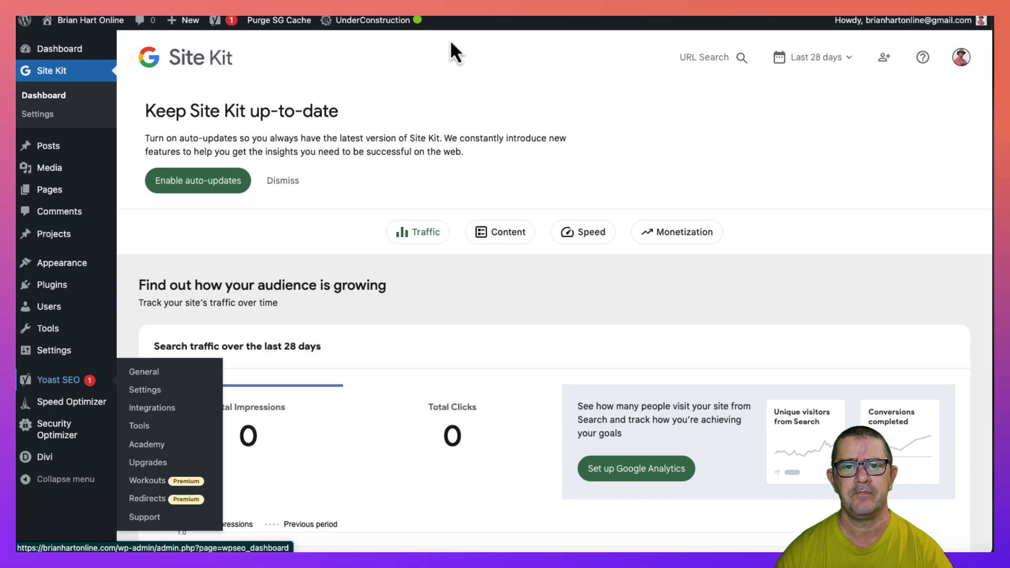
{"action": "left_click", "coordinate": [433, 16]}
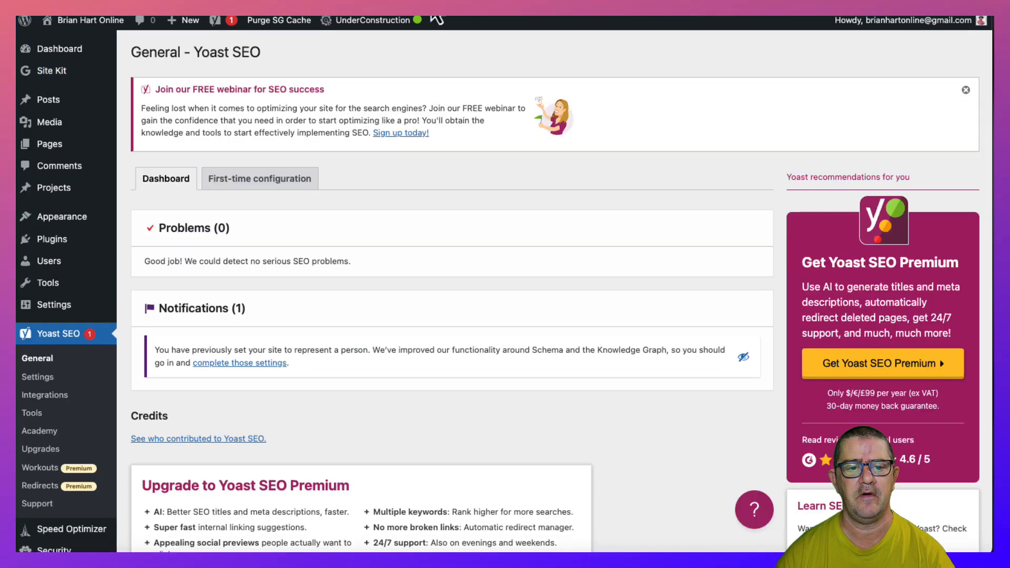
{"action": "scroll", "coordinate": [384, 242], "scroll_direction": "down", "scroll_amount": 3}
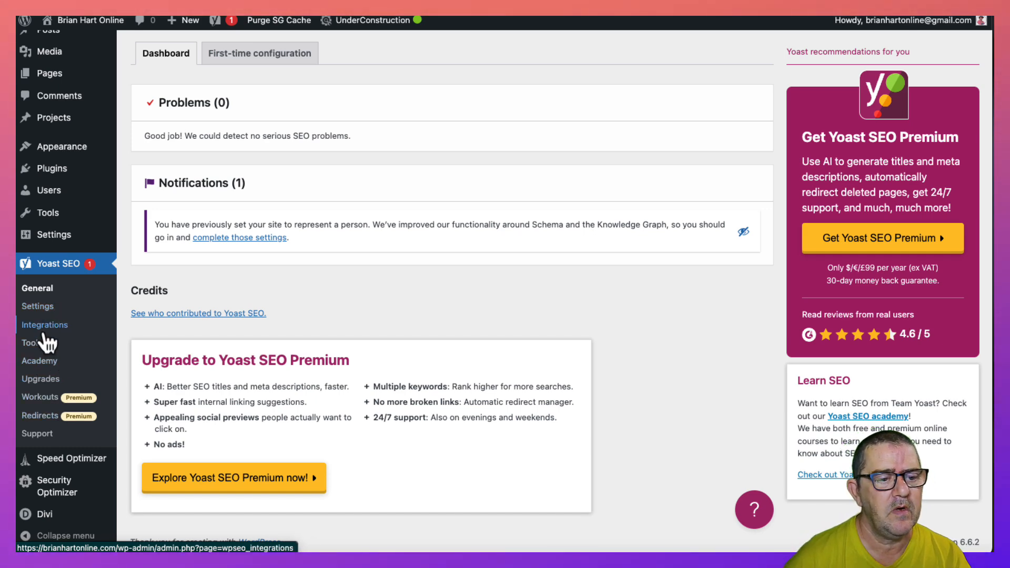
- Open Yoast SEO's Settings, find the XML sitemaps feature under APIs and view the XML sitemap
{"action": "scroll", "coordinate": [270, 324], "scroll_direction": "down", "scroll_amount": 2}
{"action": "scroll", "coordinate": [258, 324], "scroll_direction": "up", "scroll_amount": 2}
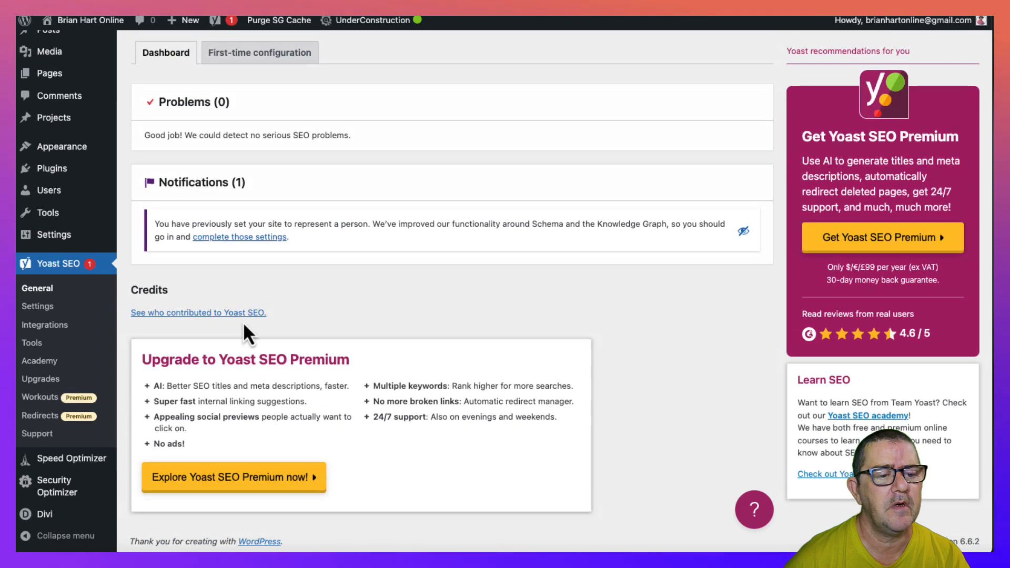
{"action": "left_click", "coordinate": [50, 313]}
{"action": "scroll", "coordinate": [463, 332], "scroll_direction": "down", "scroll_amount": 5}
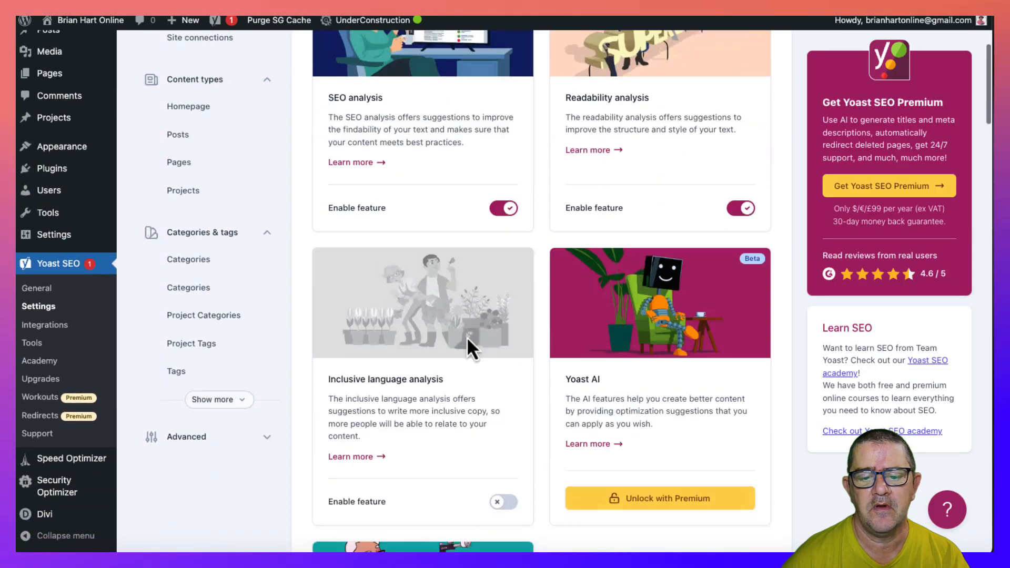
{"action": "scroll", "coordinate": [467, 341], "scroll_direction": "down", "scroll_amount": 20}
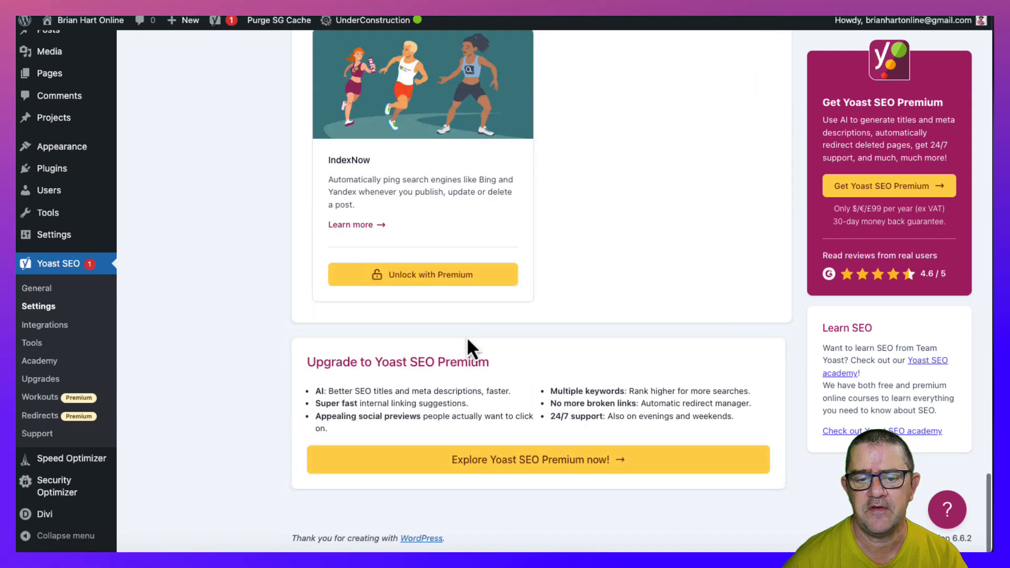
{"action": "scroll", "coordinate": [468, 340], "scroll_direction": "up", "scroll_amount": 8}
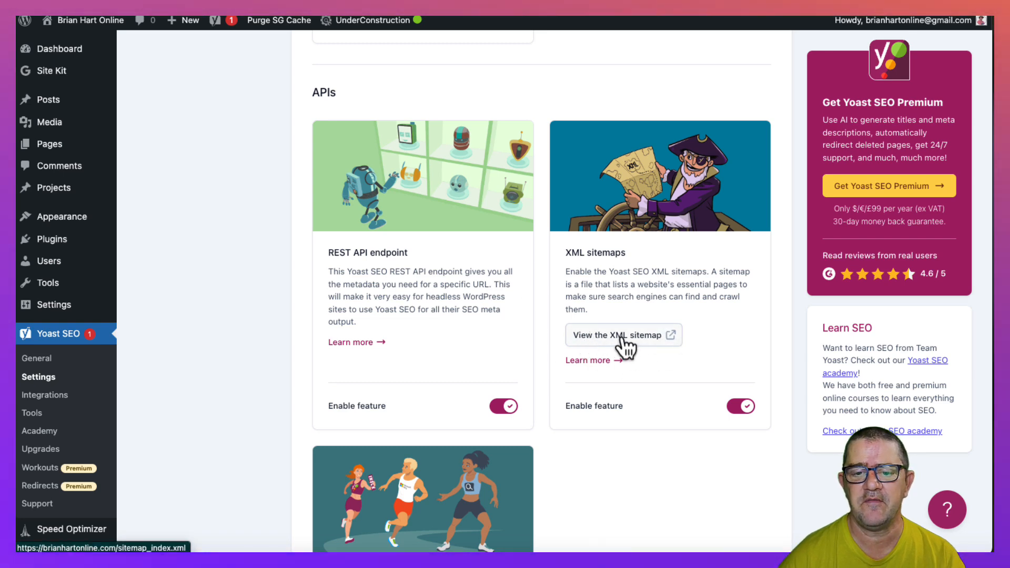
{"action": "left_click", "coordinate": [579, 339]}
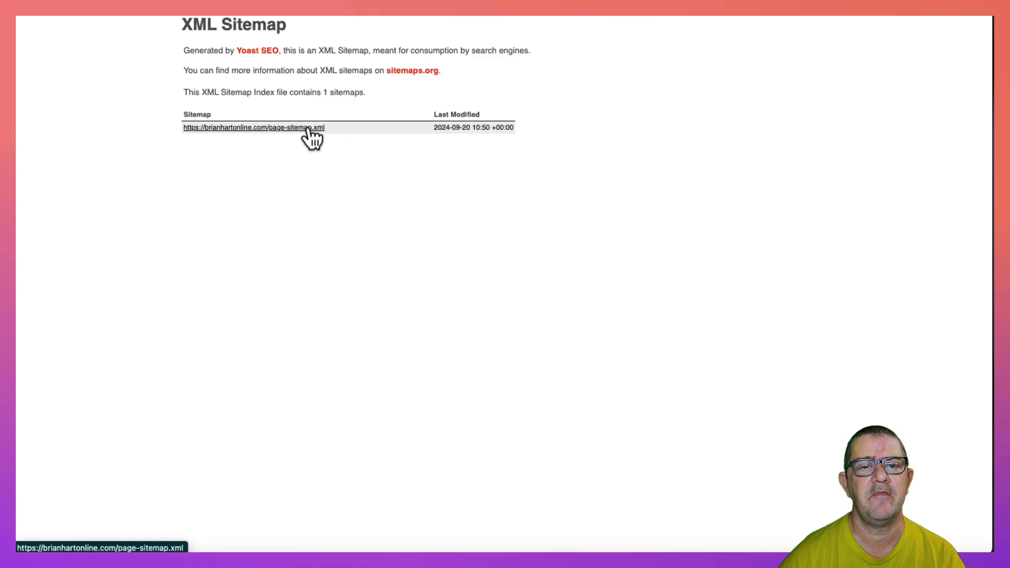
- Return to the Site Kit dashboard, follow the search traffic source to Google Search Console and open the Sitemaps page
{"action": "key", "text": "super+w"}
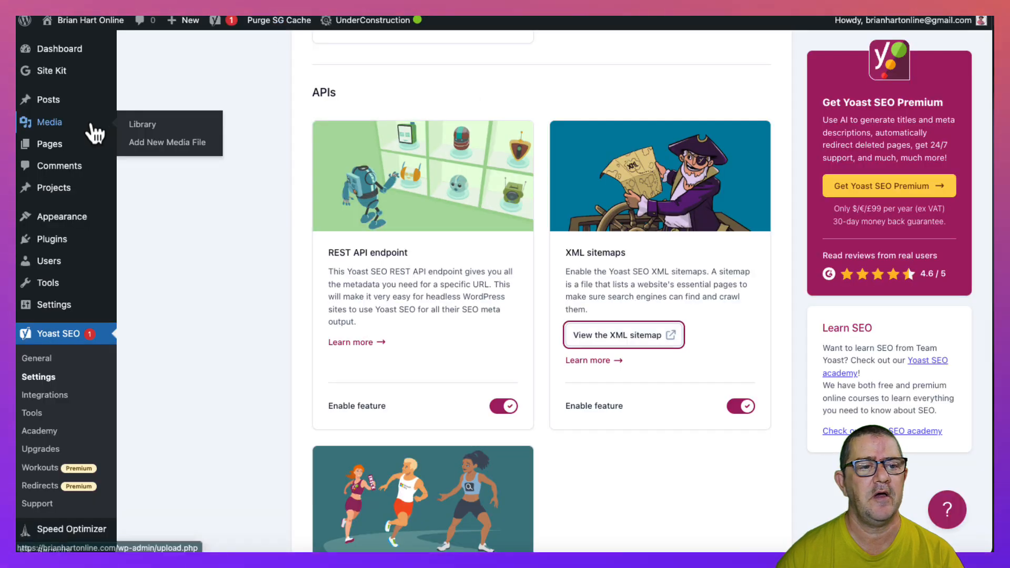
{"action": "key", "text": "super+w"}
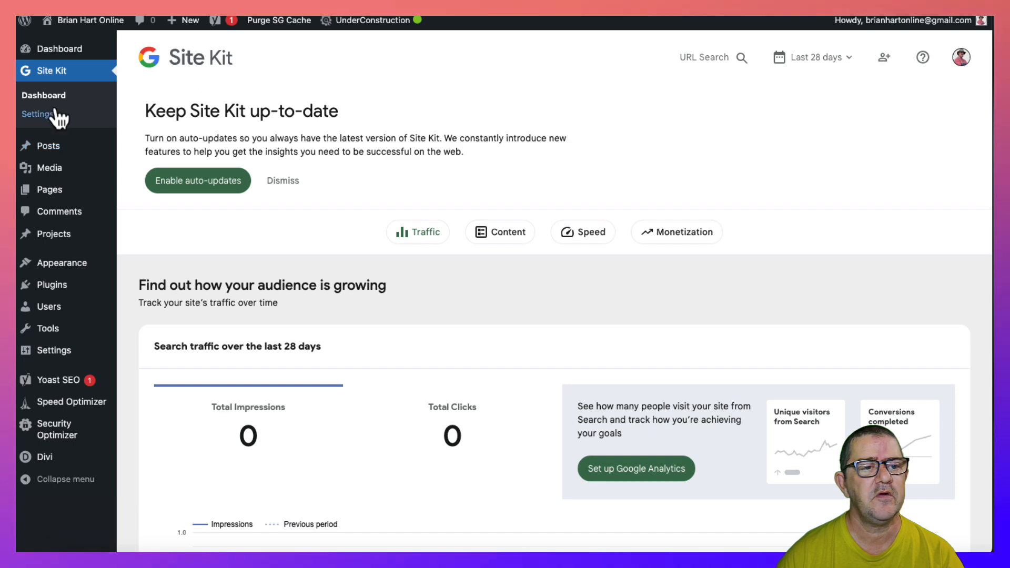
{"action": "scroll", "coordinate": [368, 210], "scroll_direction": "down", "scroll_amount": 6}
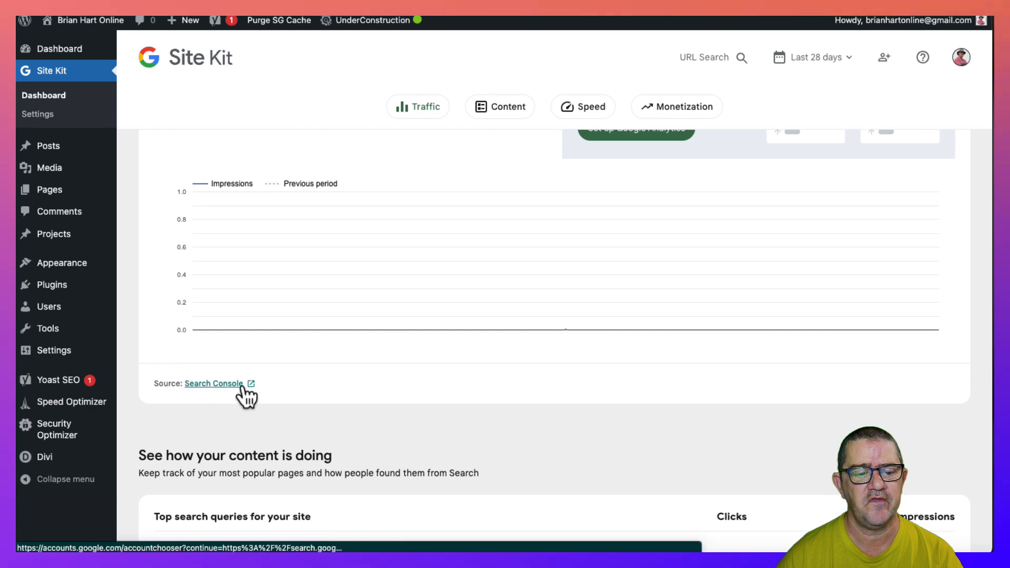
{"action": "left_click", "coordinate": [220, 384]}
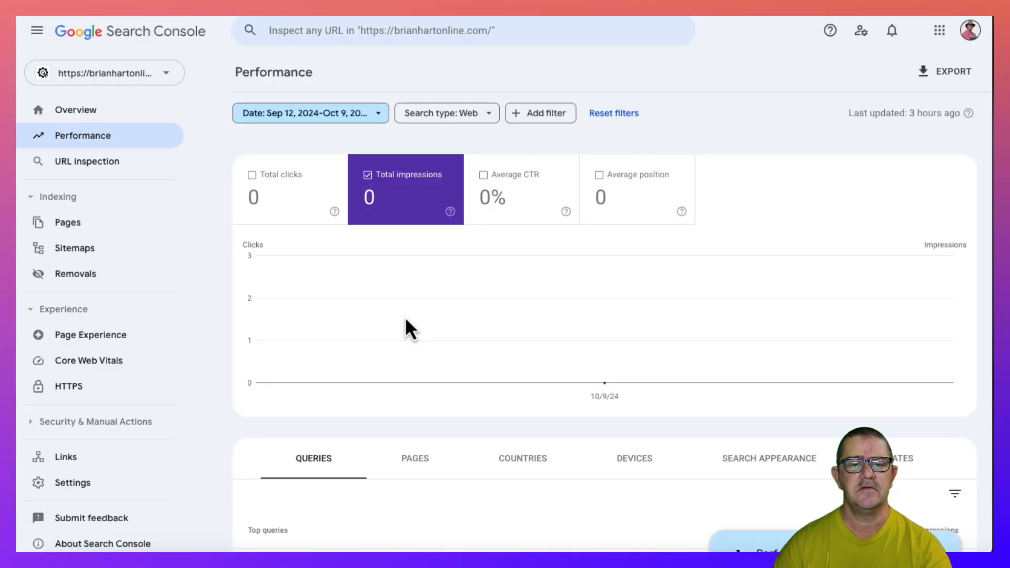
{"action": "left_click", "coordinate": [83, 251]}
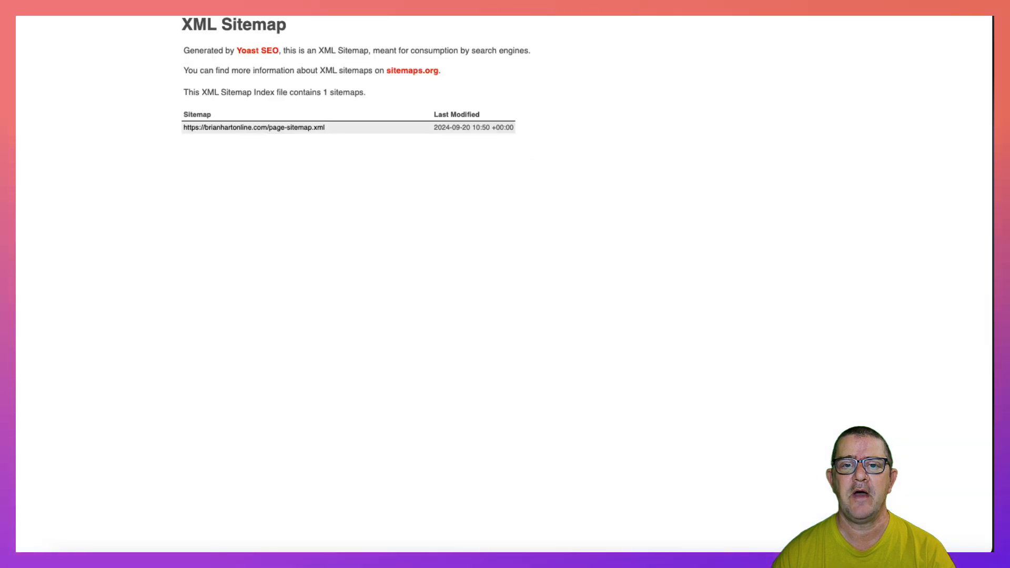
- Check the pages listed in the page sitemap, return to the sitemap index and copy the page-sitemap.xml address
{"action": "left_click", "coordinate": [279, 131]}
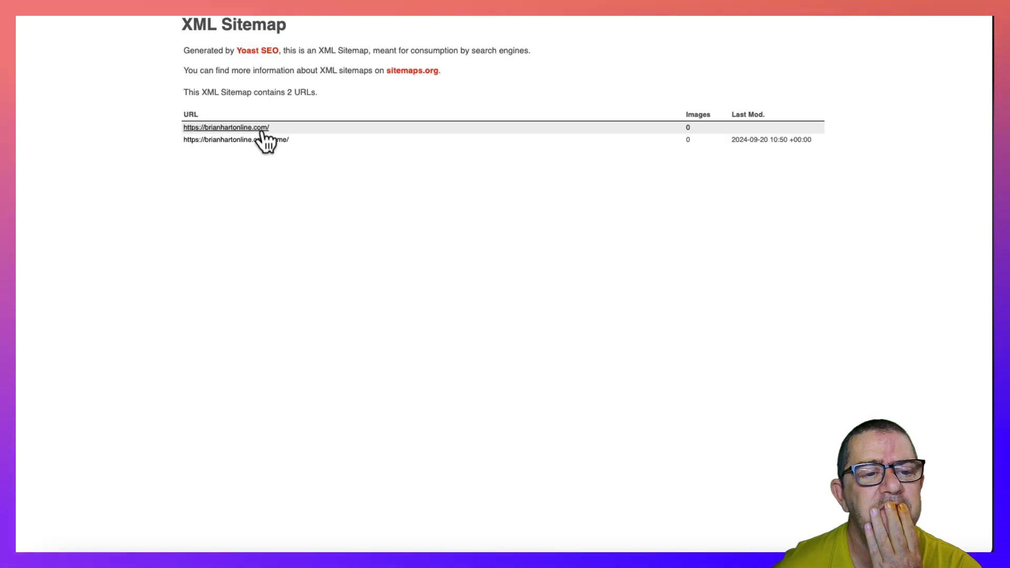
{"action": "key", "text": "super+["}
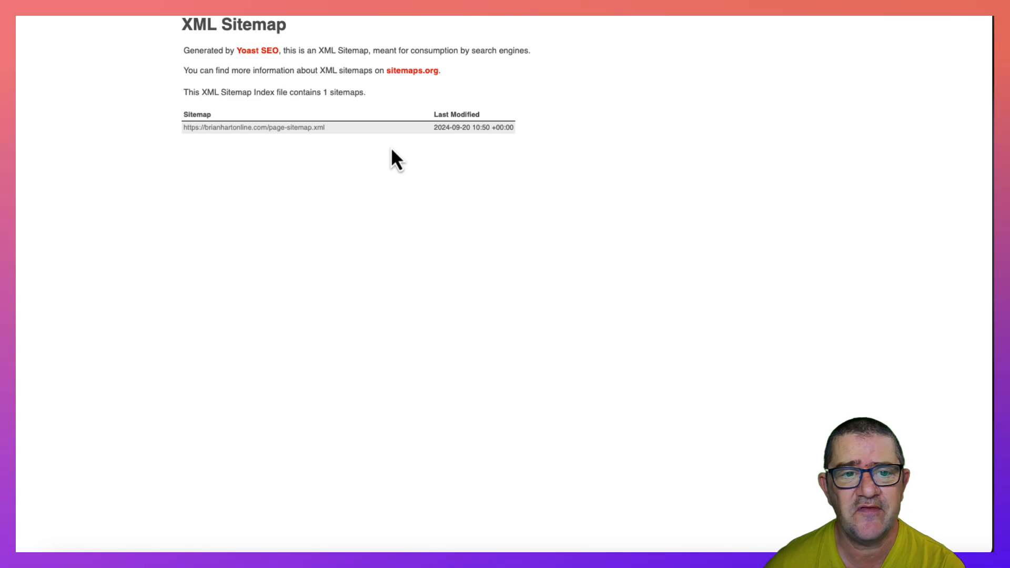
{"action": "right_click", "coordinate": [286, 130]}
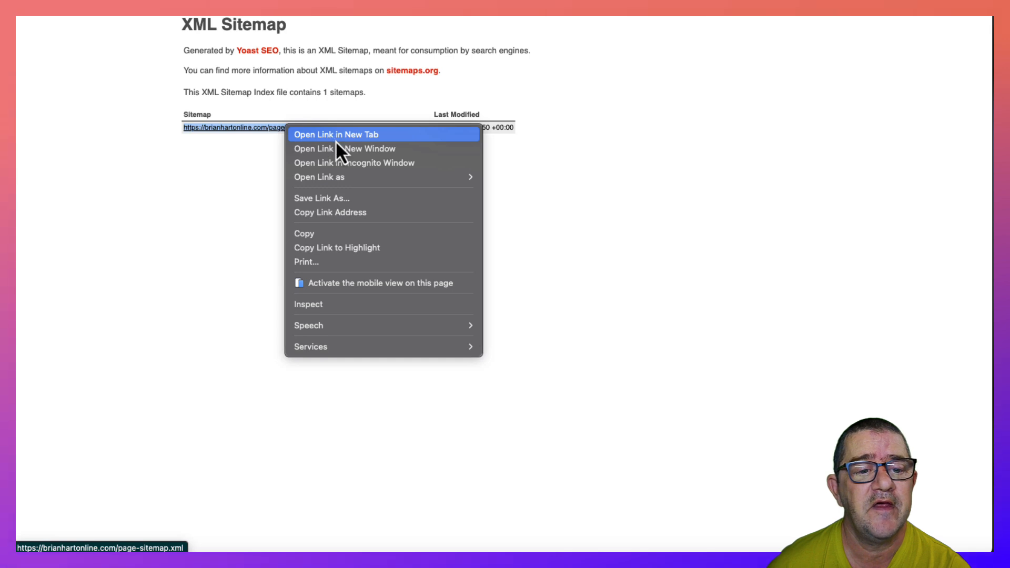
{"action": "left_click", "coordinate": [332, 234]}
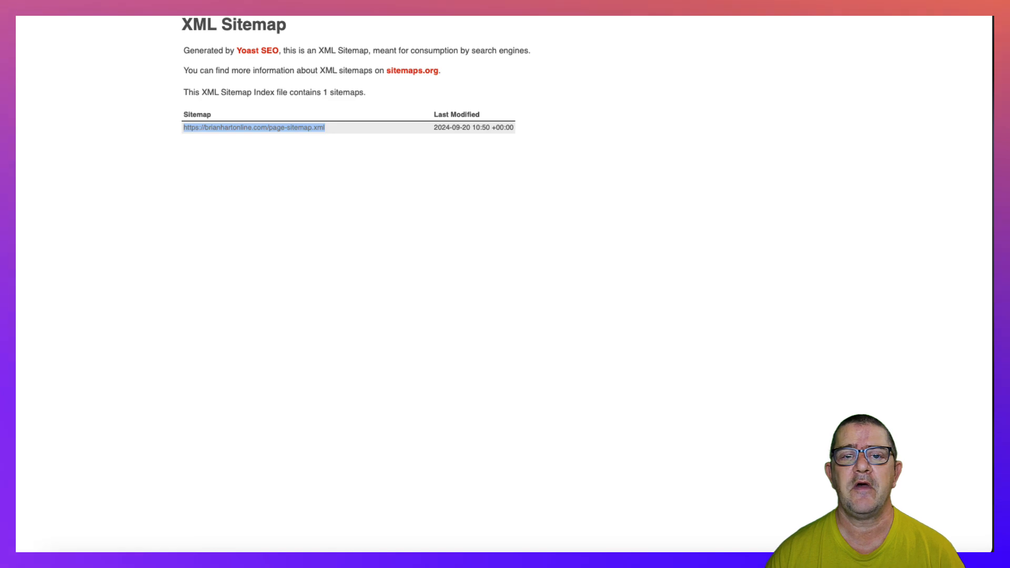
- Submit page-sitemap.xml as a new sitemap in Google Search Console, removing the duplicated domain from the pasted address, and dismiss the confirmation
{"action": "key", "text": "ctrl+Tab"}
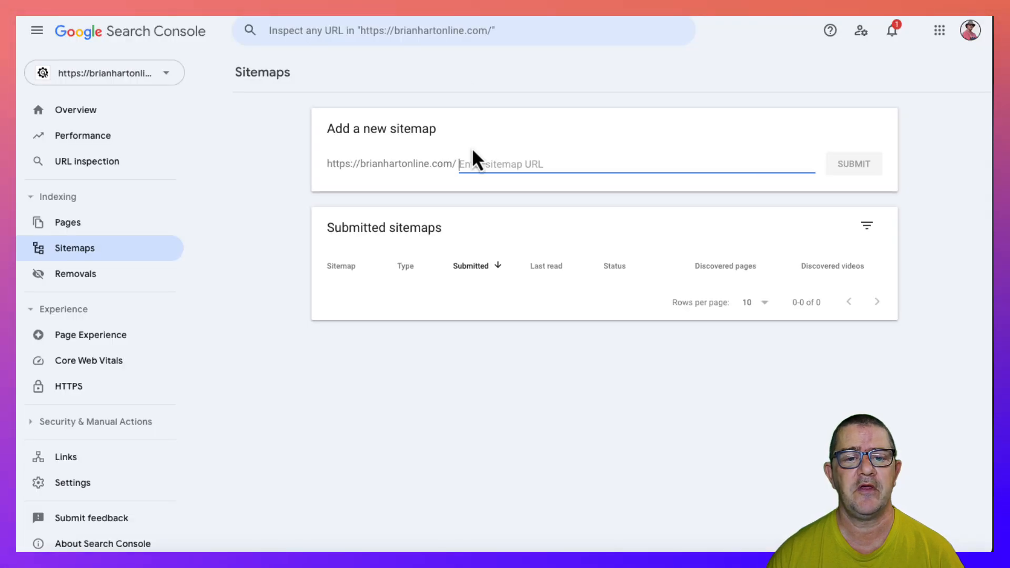
{"action": "key", "text": "ctrl+v"}
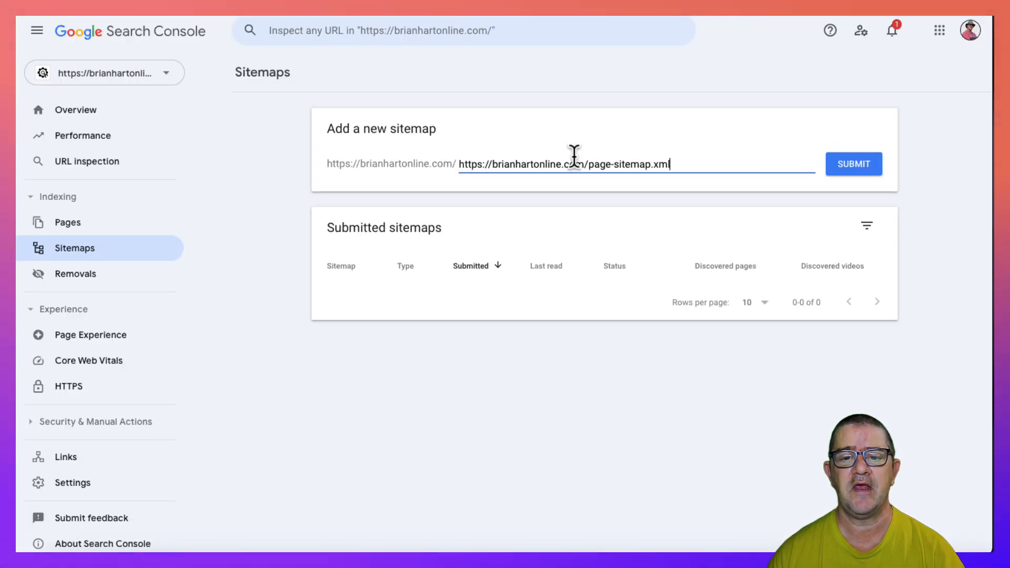
{"action": "left_click_drag", "start_coordinate": [587, 163], "coordinate": [462, 161]}
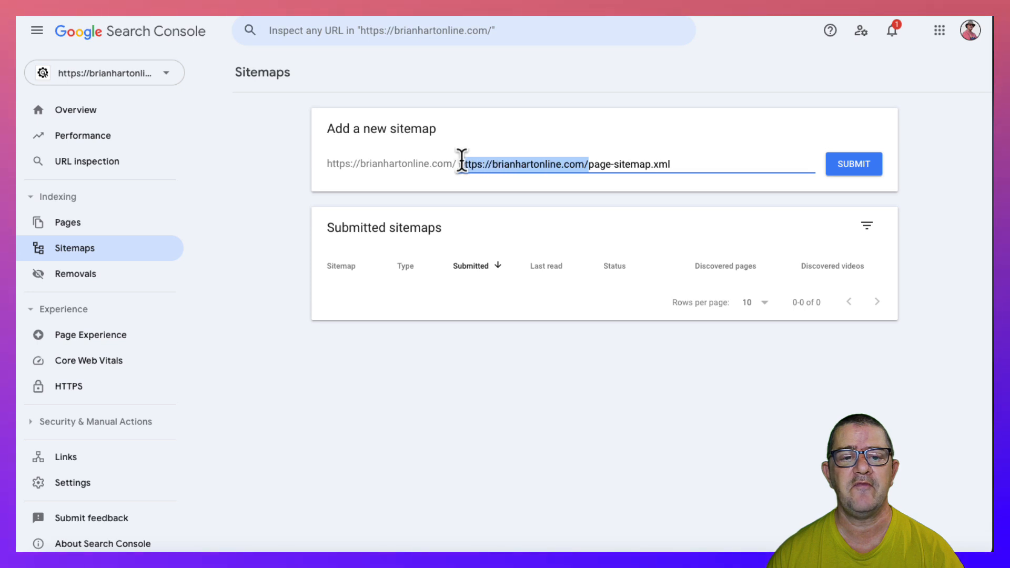
{"action": "key", "text": "BackSpace"}
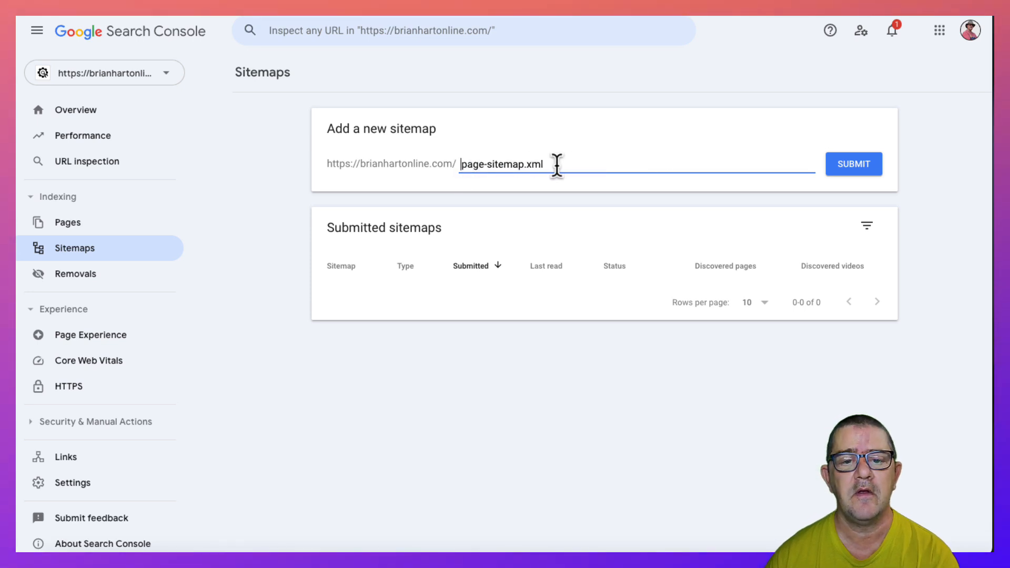
{"action": "left_click", "coordinate": [845, 165]}
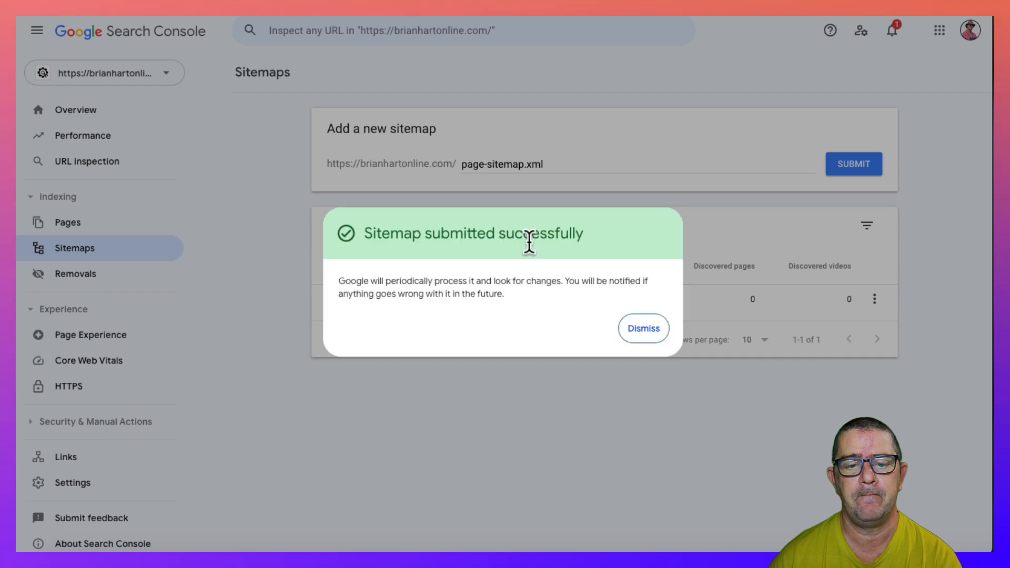
{"action": "left_click", "coordinate": [645, 327]}
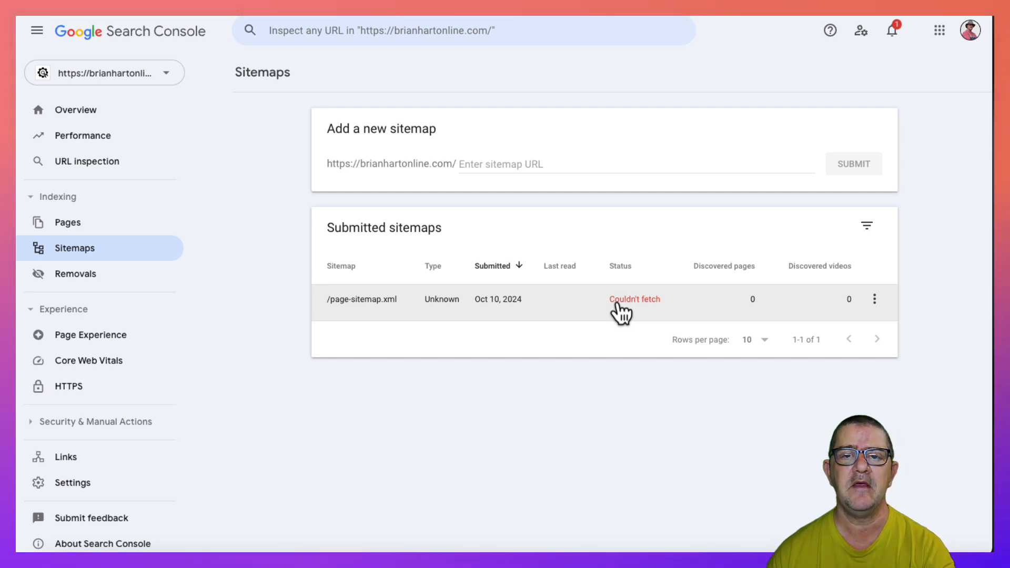
- Return to WordPress, open the draft post "Easy SEO Plugin Installation: Install Google Site Kit and Yoast SEO" for editing and publish it
{"action": "key", "text": "ctrl+shift+Tab"}
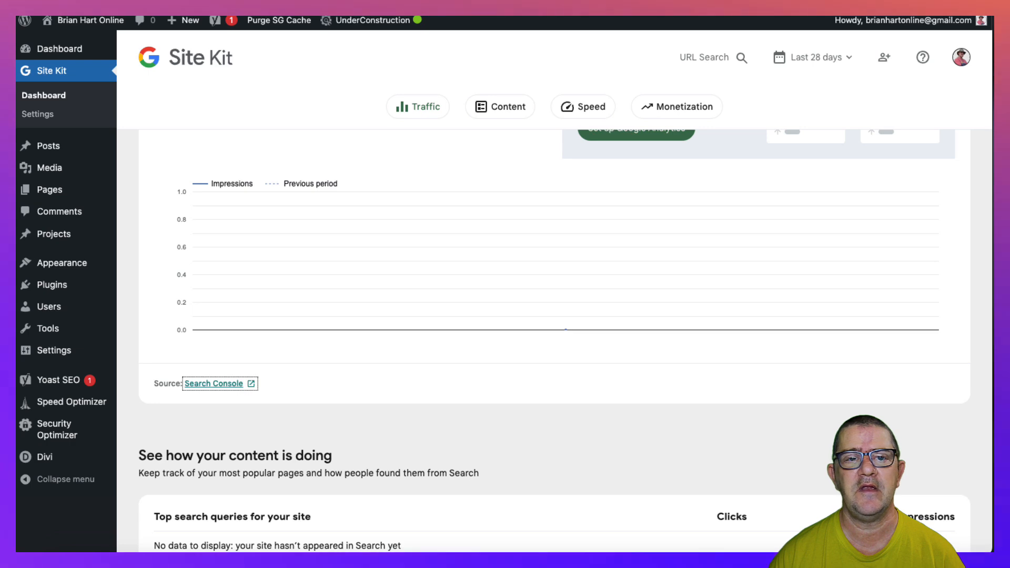
{"action": "key", "text": "ctrl+shift+Tab"}
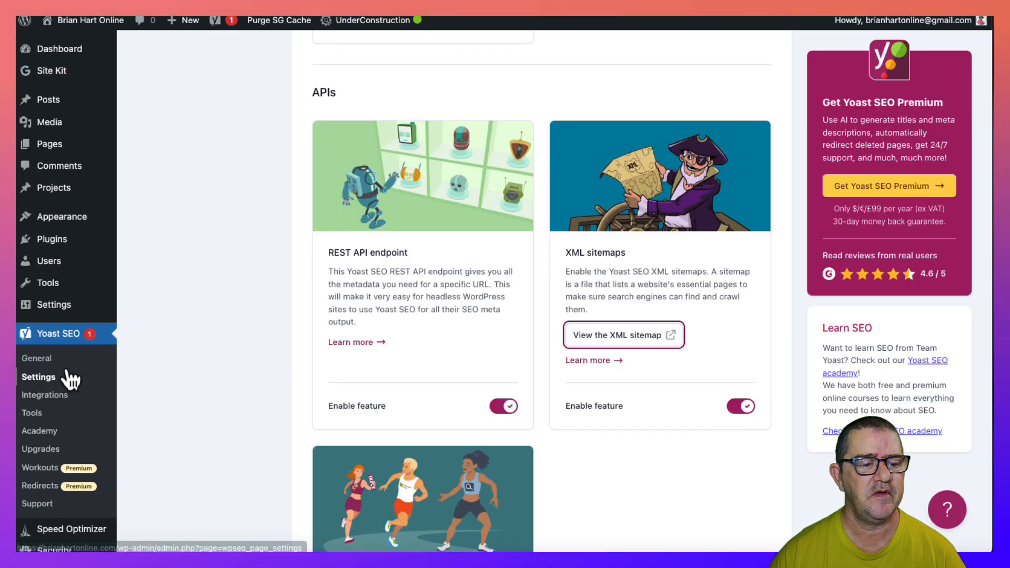
{"action": "left_click", "coordinate": [51, 103]}
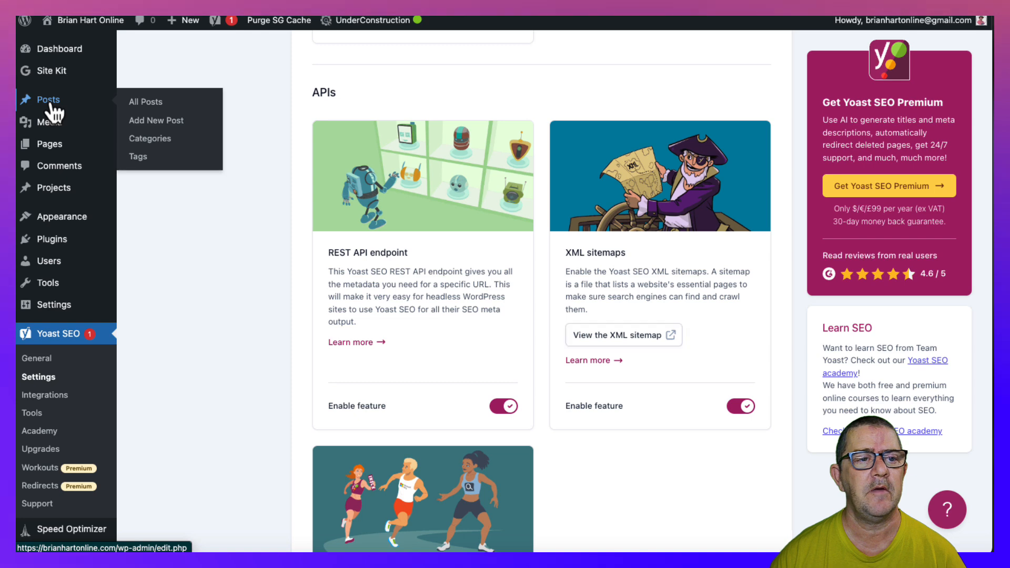
{"action": "mouse_move", "coordinate": [175, 174]}
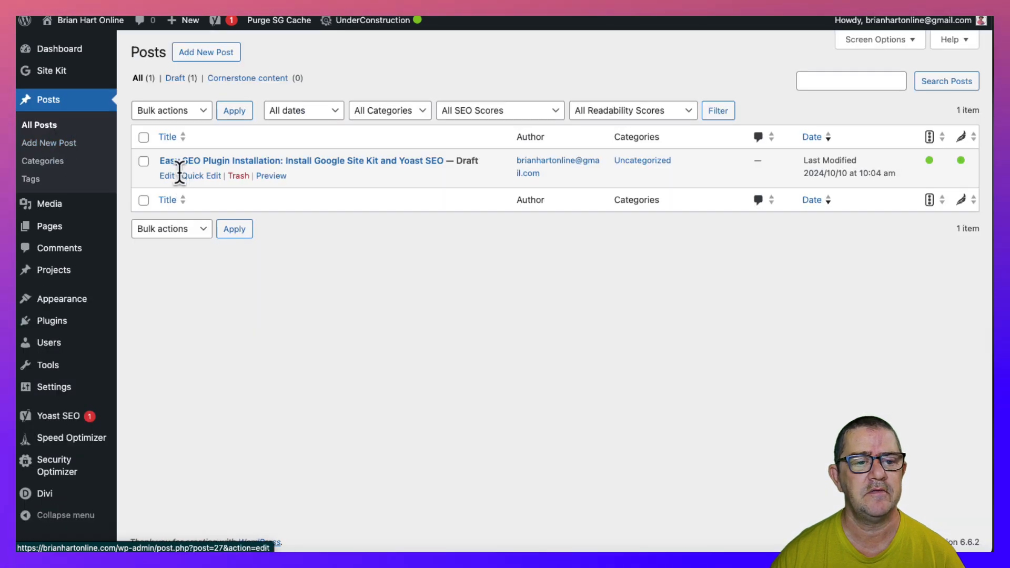
{"action": "left_click", "coordinate": [167, 177]}
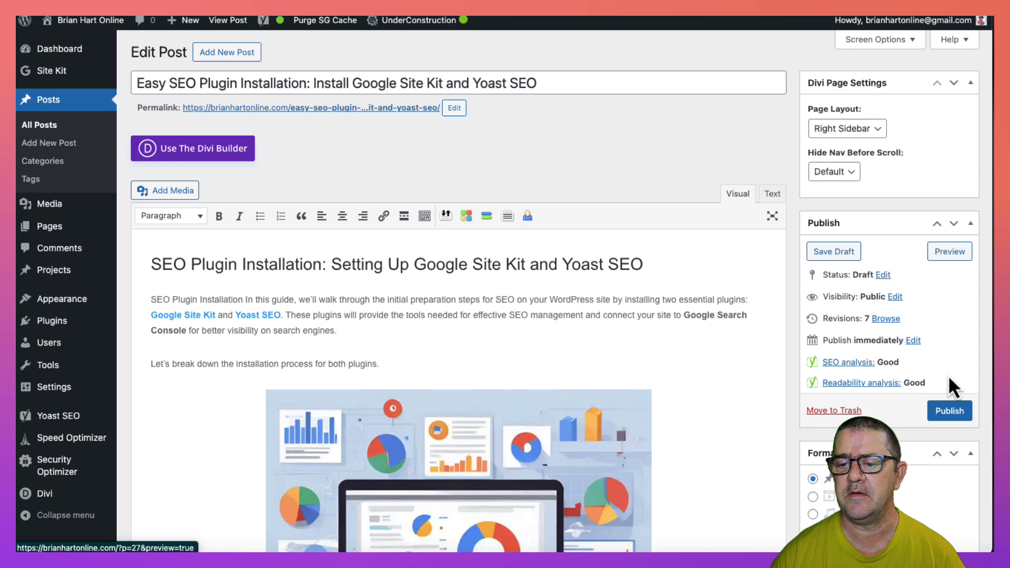
{"action": "left_click", "coordinate": [952, 412]}
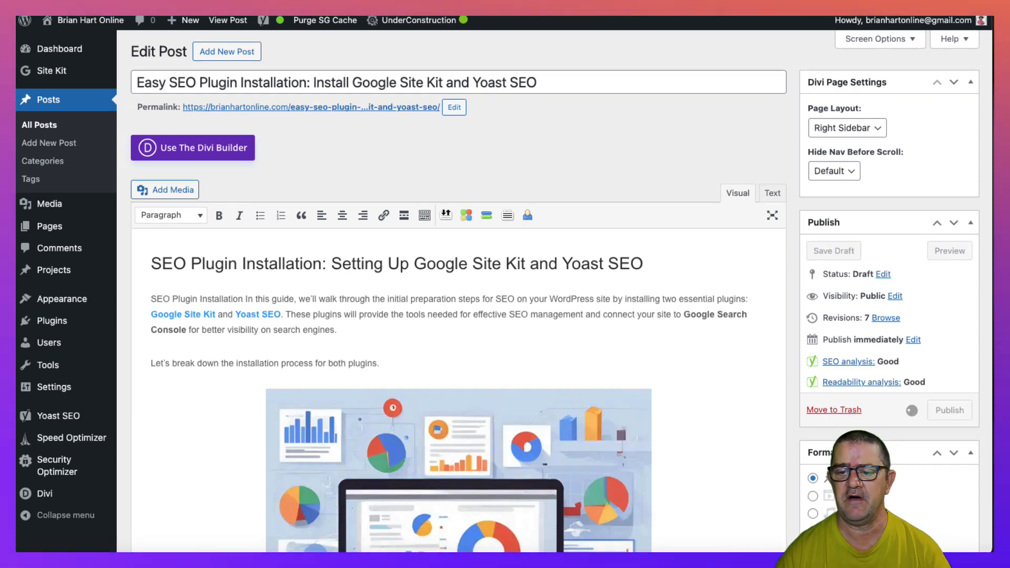
- Add a new category "Wordpress Tips" to the published post and update the post
{"action": "scroll", "coordinate": [793, 419], "scroll_direction": "down", "scroll_amount": 5}
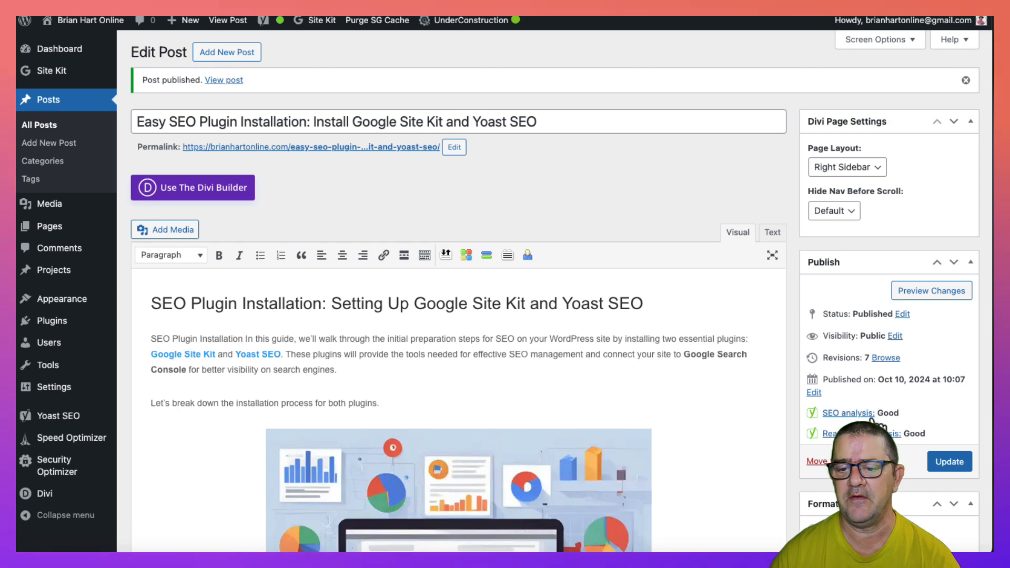
{"action": "scroll", "coordinate": [842, 458], "scroll_direction": "down", "scroll_amount": 5}
{"action": "scroll", "coordinate": [891, 436], "scroll_direction": "down", "scroll_amount": 2}
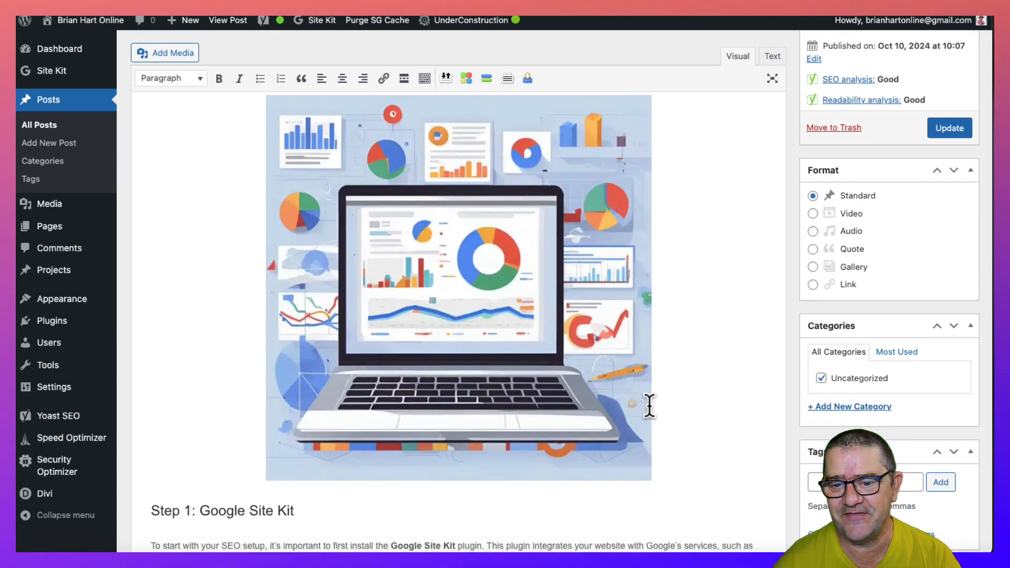
{"action": "left_click", "coordinate": [844, 407]}
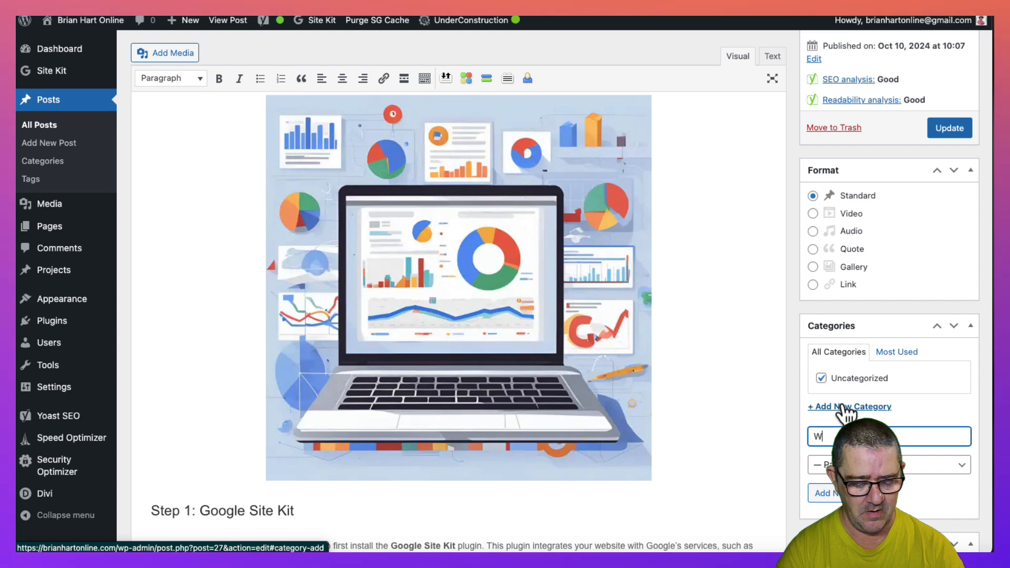
{"action": "type", "text": "Wordp"}
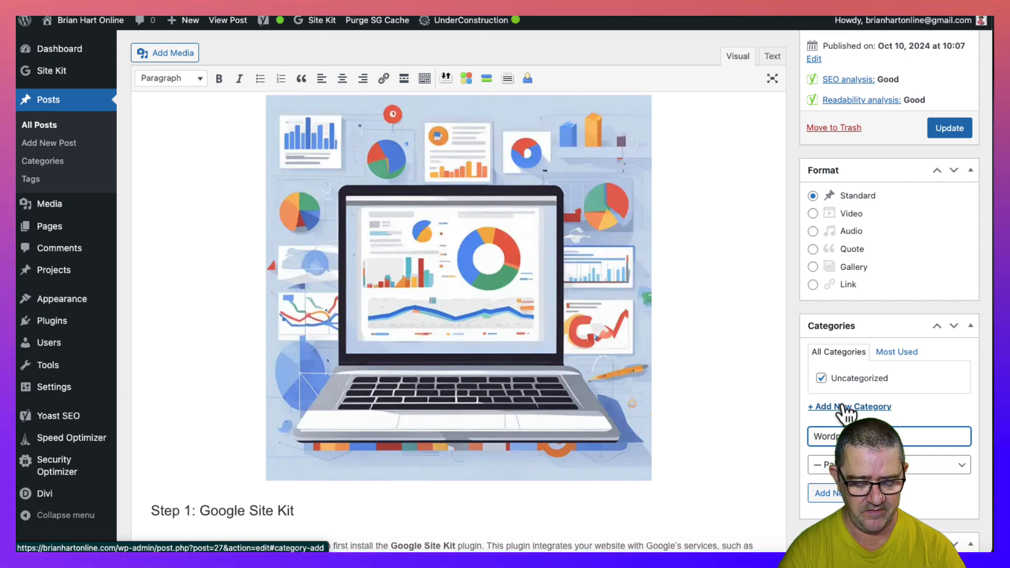
{"action": "type", "text": "r"}
{"action": "type", "text": "ess Tips"}
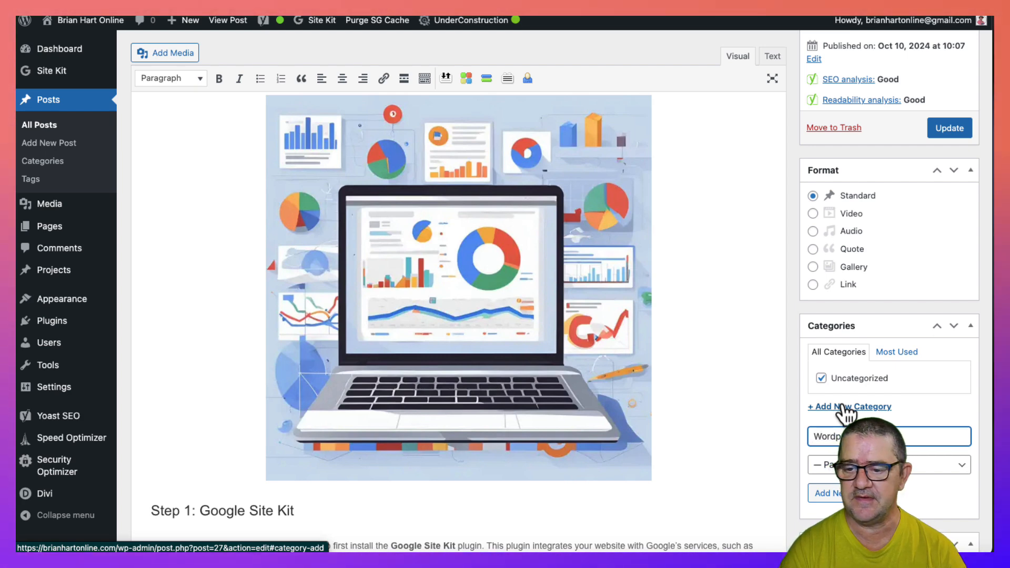
{"action": "key", "text": "Return"}
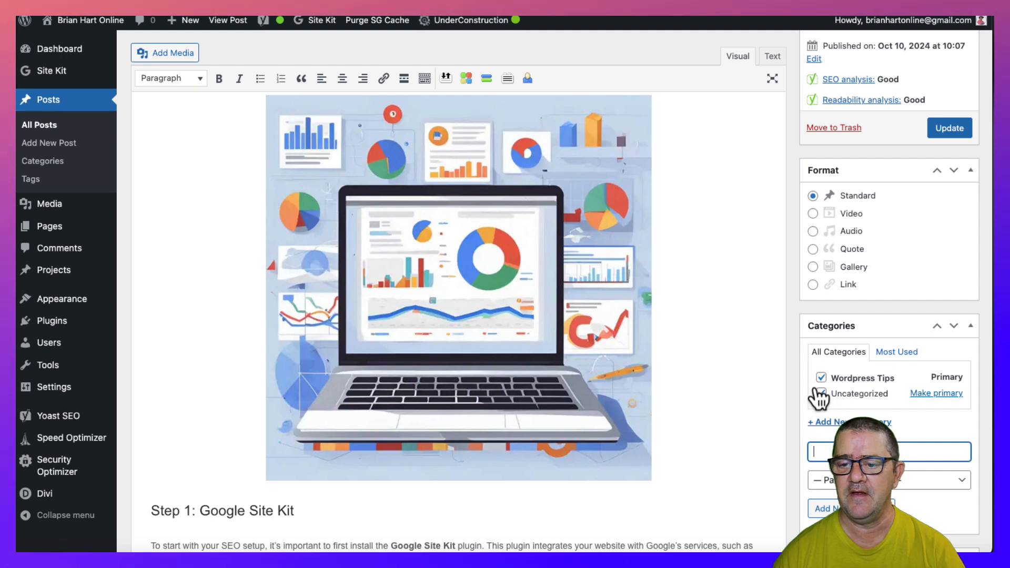
{"action": "left_click", "coordinate": [956, 130]}
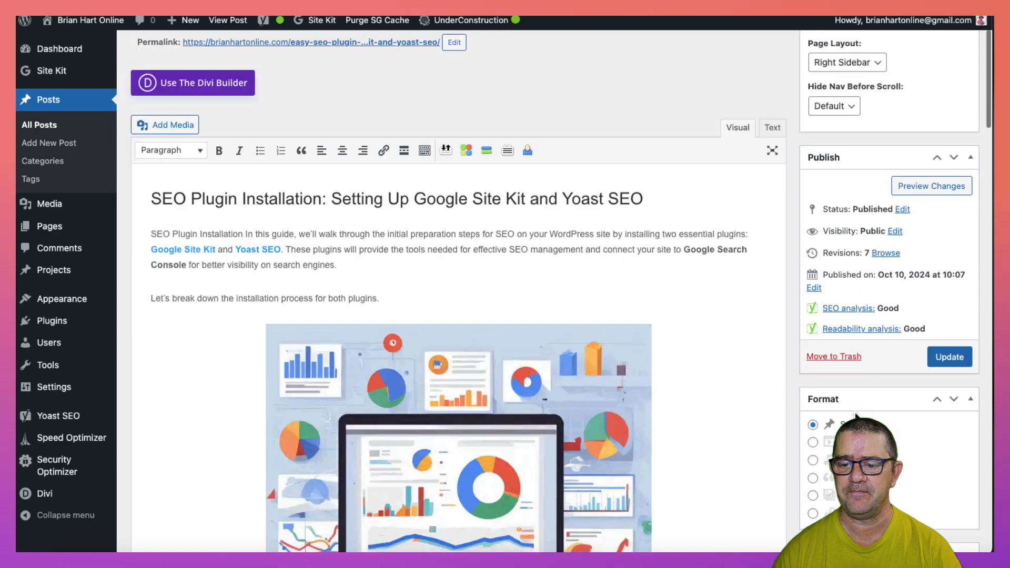
{"action": "scroll", "coordinate": [857, 416], "scroll_direction": "up", "scroll_amount": 4}
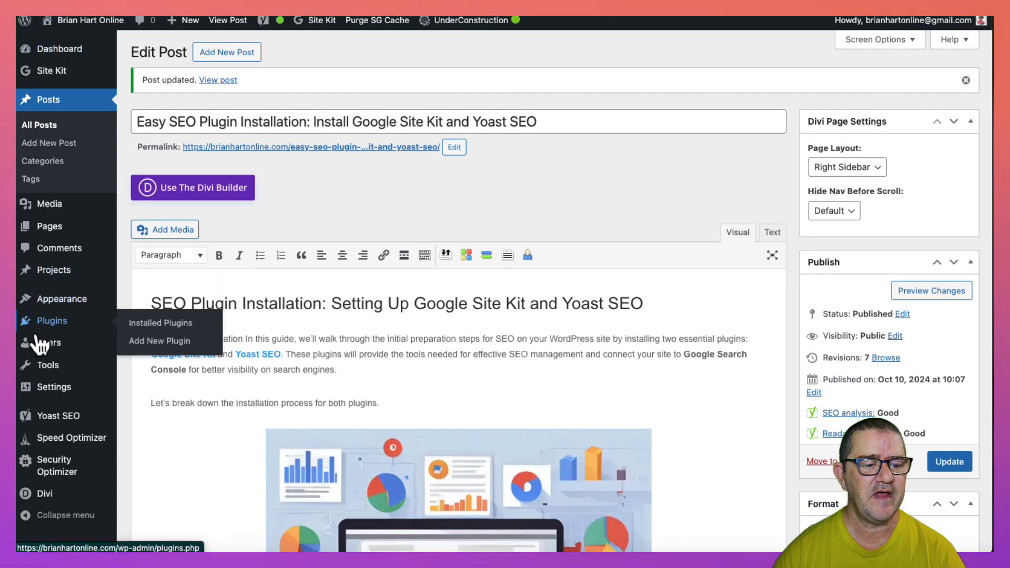
{"action": "mouse_move", "coordinate": [85, 380]}
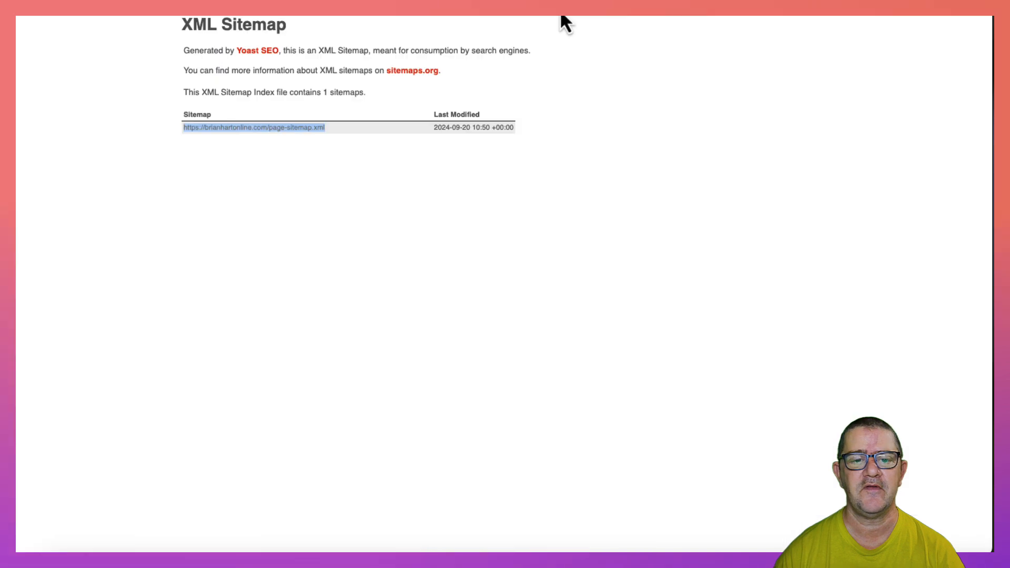
- Reload the Yoast XML sitemap index and copy the address of post-sitemap.xml
{"action": "key", "text": "super+r"}
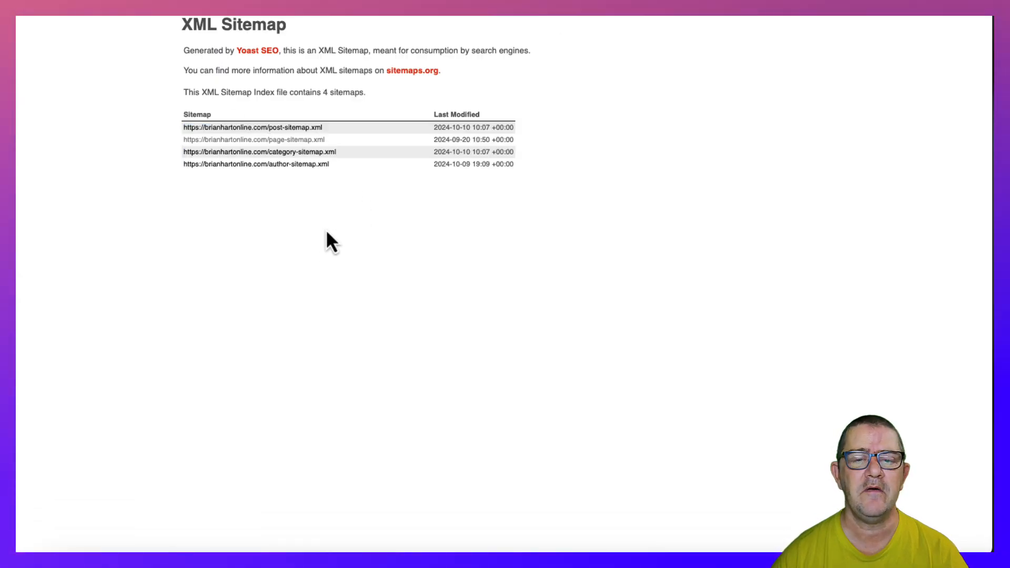
{"action": "triple_click", "coordinate": [310, 131]}
{"action": "key", "text": "ctrl+c"}
{"action": "right_click", "coordinate": [309, 127]}
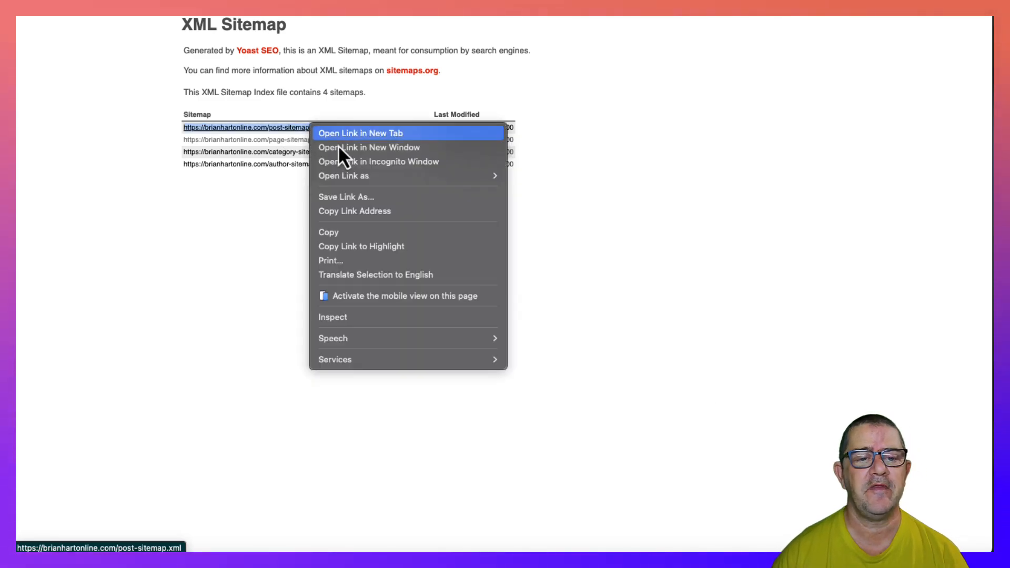
{"action": "left_click", "coordinate": [363, 229]}
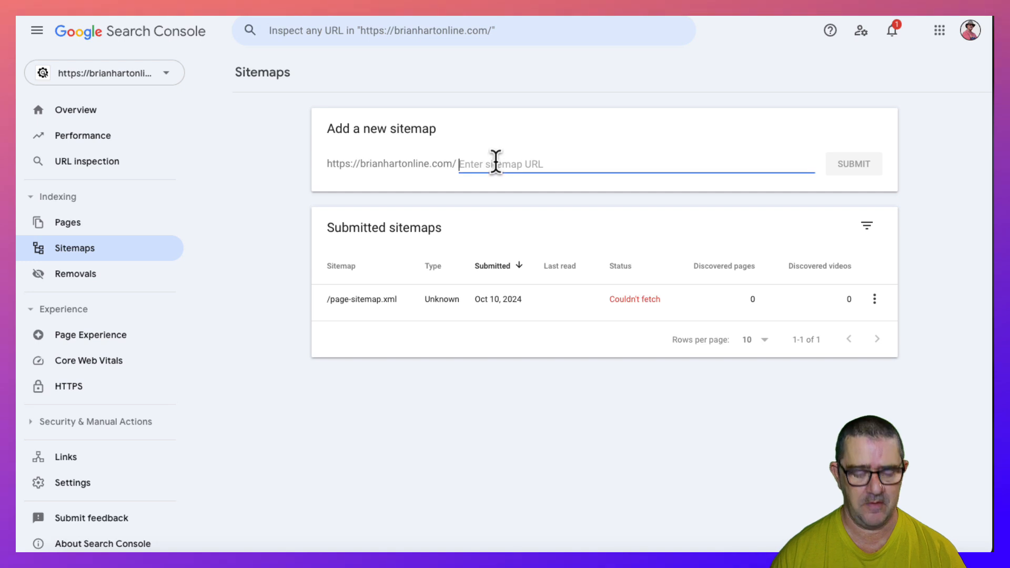
- Submit post-sitemap.xml as a new sitemap in Google Search Console, without the duplicated domain, dismiss the confirmation and reopen the submitted sitemaps
{"action": "key", "text": "ctrl+v"}
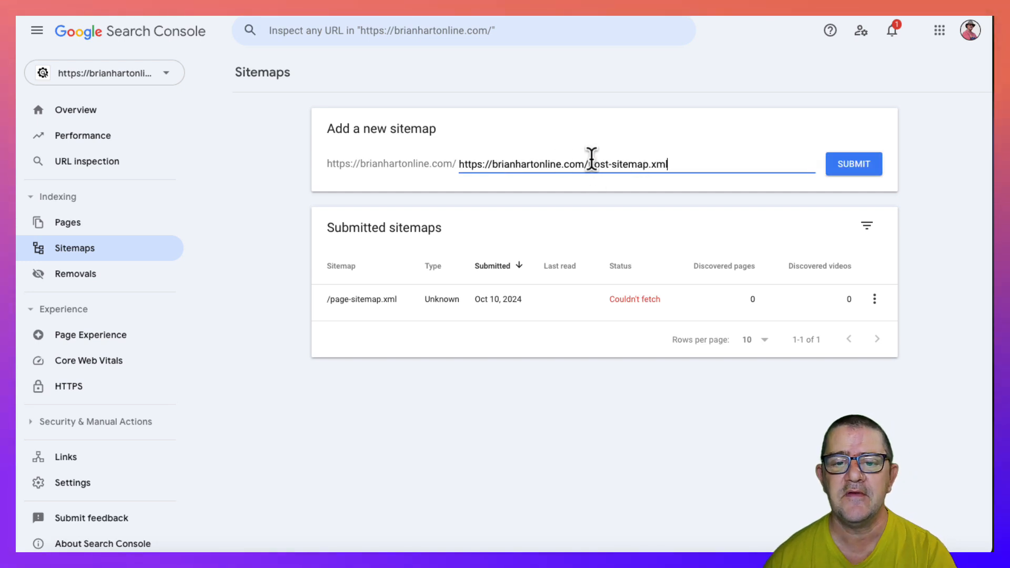
{"action": "left_click_drag", "start_coordinate": [589, 164], "coordinate": [459, 168]}
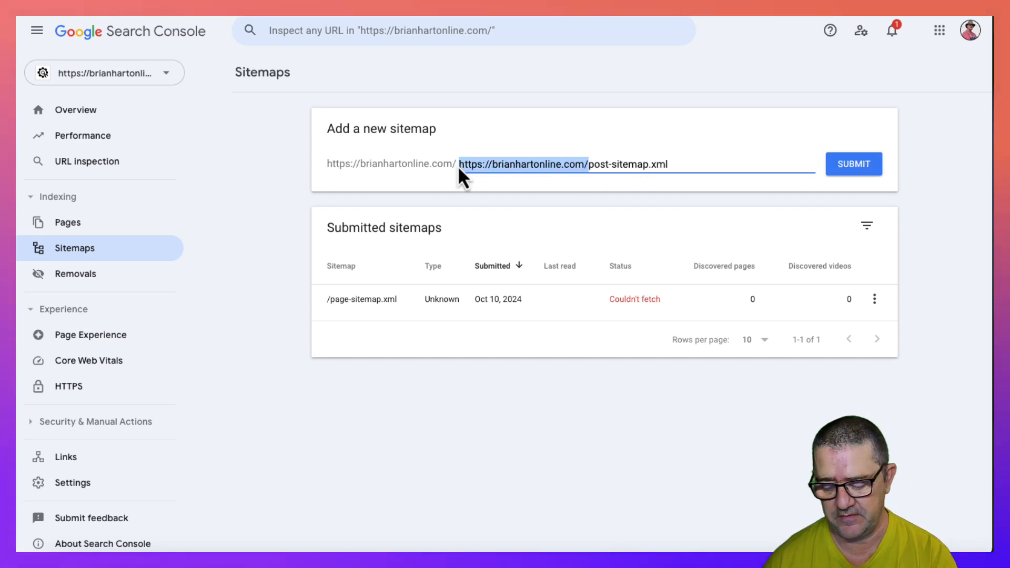
{"action": "key", "text": "BackSpace"}
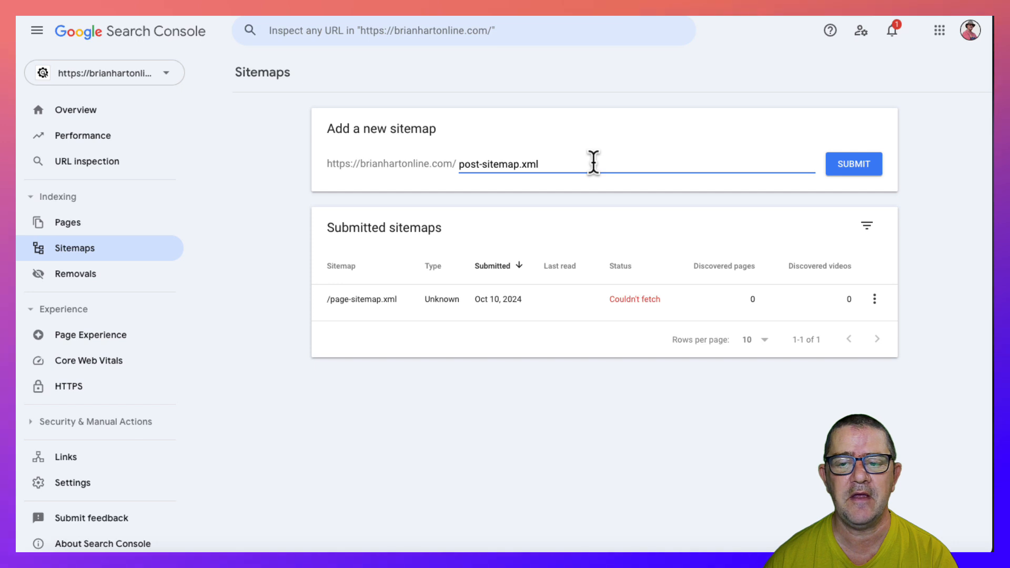
{"action": "left_click", "coordinate": [857, 166]}
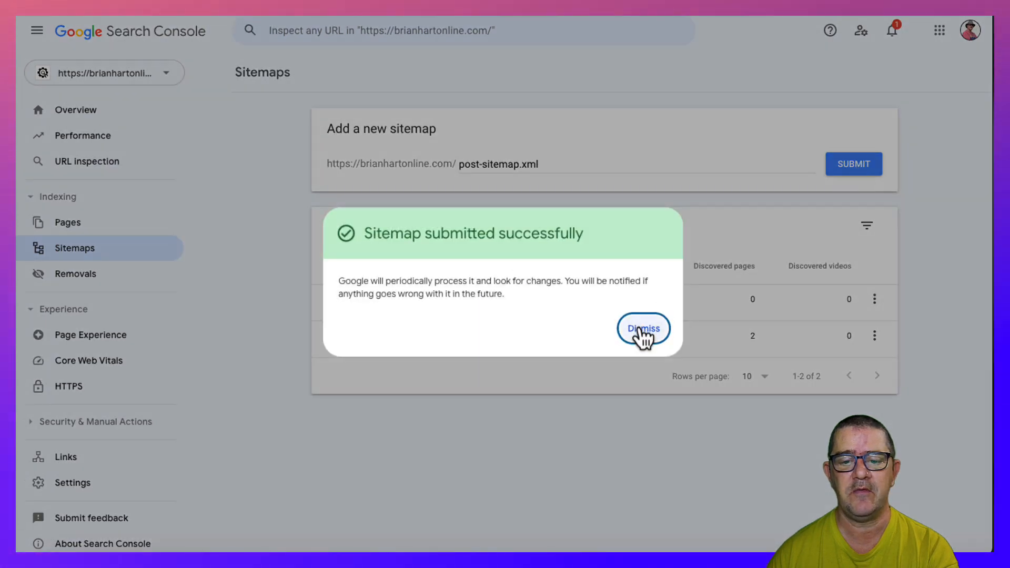
{"action": "left_click", "coordinate": [647, 333]}
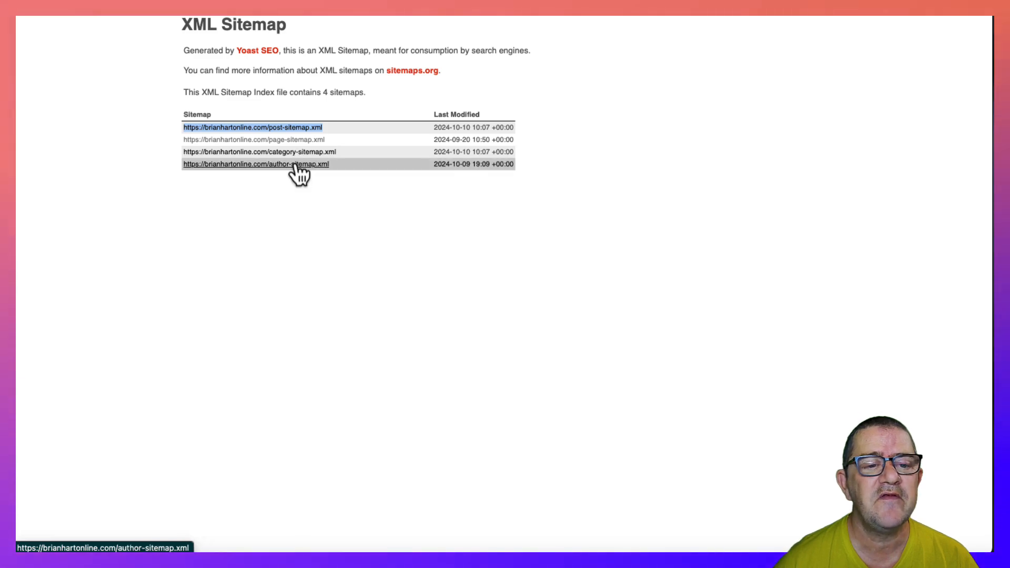
{"action": "left_click", "coordinate": [306, 195]}
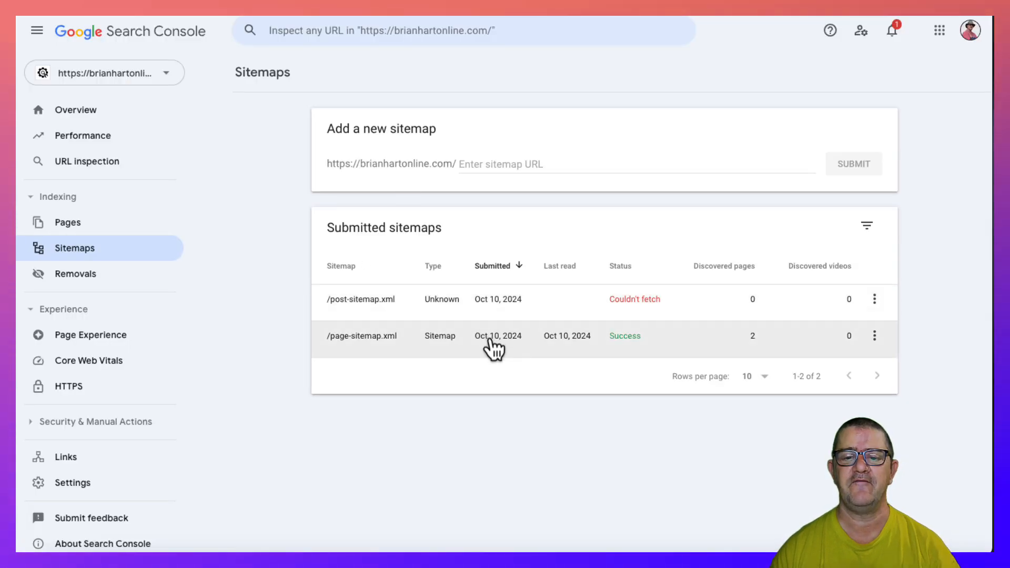
{"action": "left_click", "coordinate": [105, 252]}
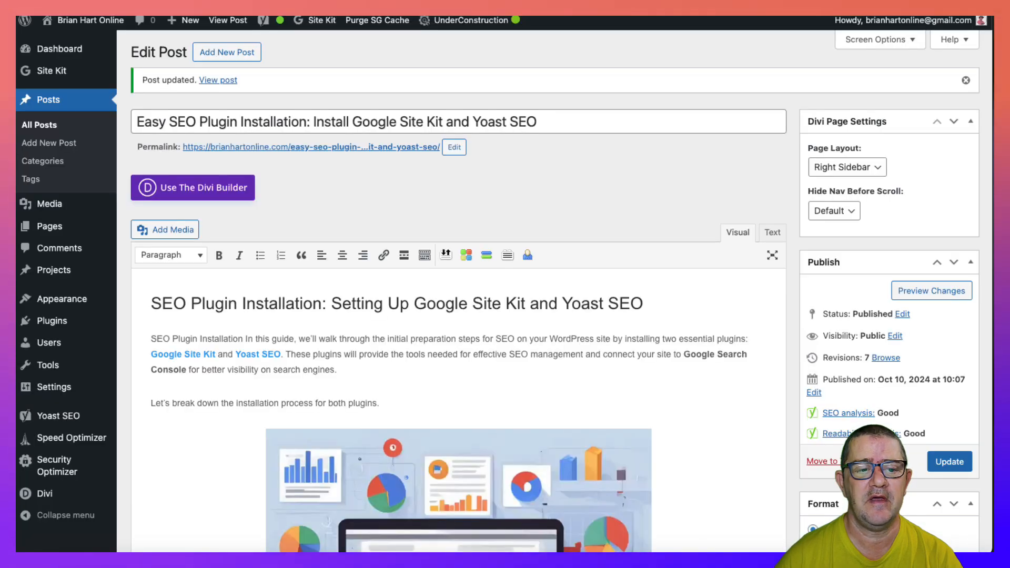
- Return to the WordPress posts list, open the published SEO plugin post on the live site and look through it
{"action": "left_click", "coordinate": [66, 104]}
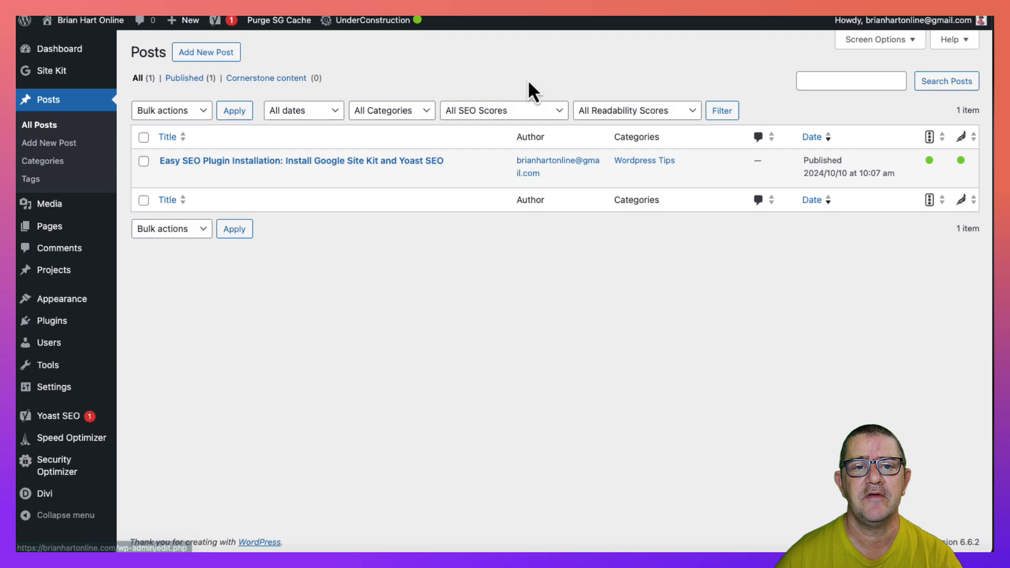
{"action": "left_click", "coordinate": [268, 176]}
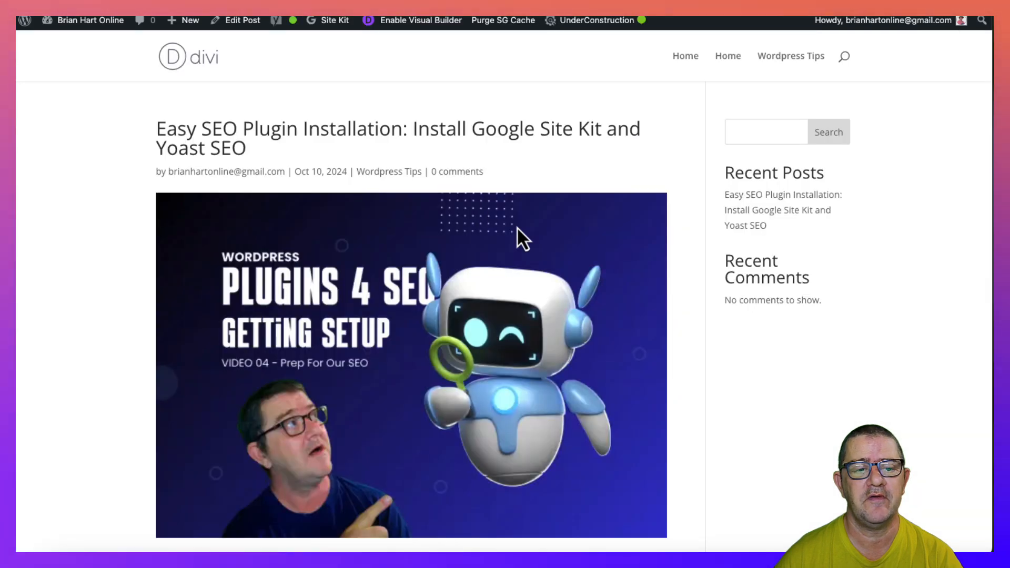
{"action": "scroll", "coordinate": [517, 227], "scroll_direction": "down", "scroll_amount": 20}
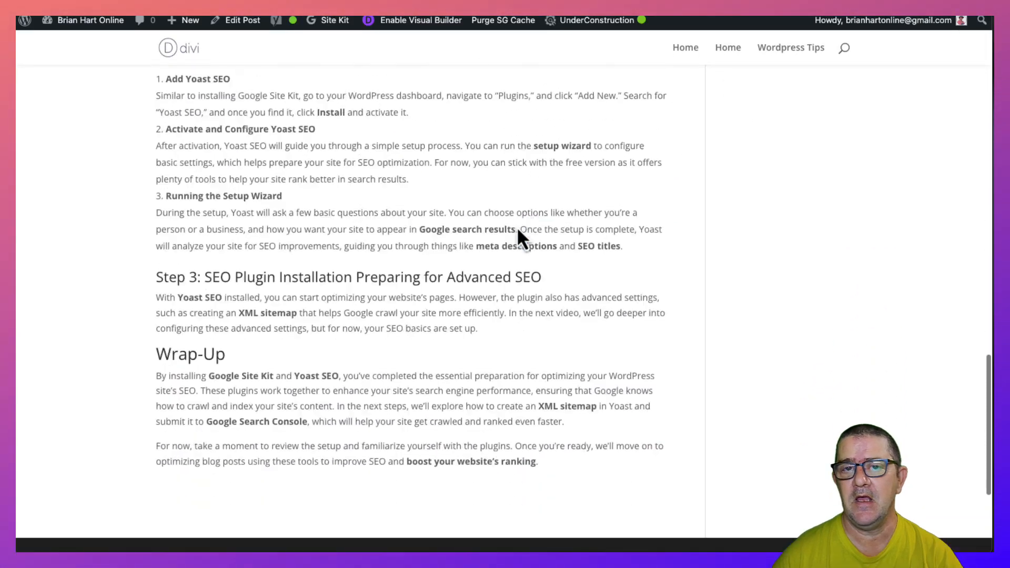
{"action": "scroll", "coordinate": [517, 230], "scroll_direction": "down", "scroll_amount": 5}
{"action": "scroll", "coordinate": [517, 230], "scroll_direction": "up", "scroll_amount": 20}
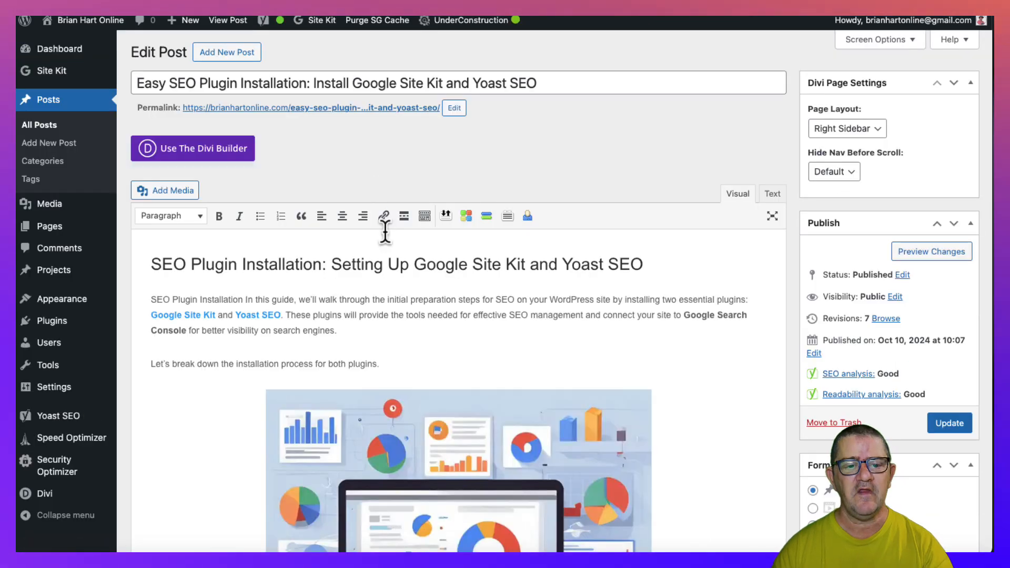
- Expand the Yoast SEO analysis in the post editor and review its problems and good results
{"action": "scroll", "coordinate": [383, 227], "scroll_direction": "down", "scroll_amount": 10}
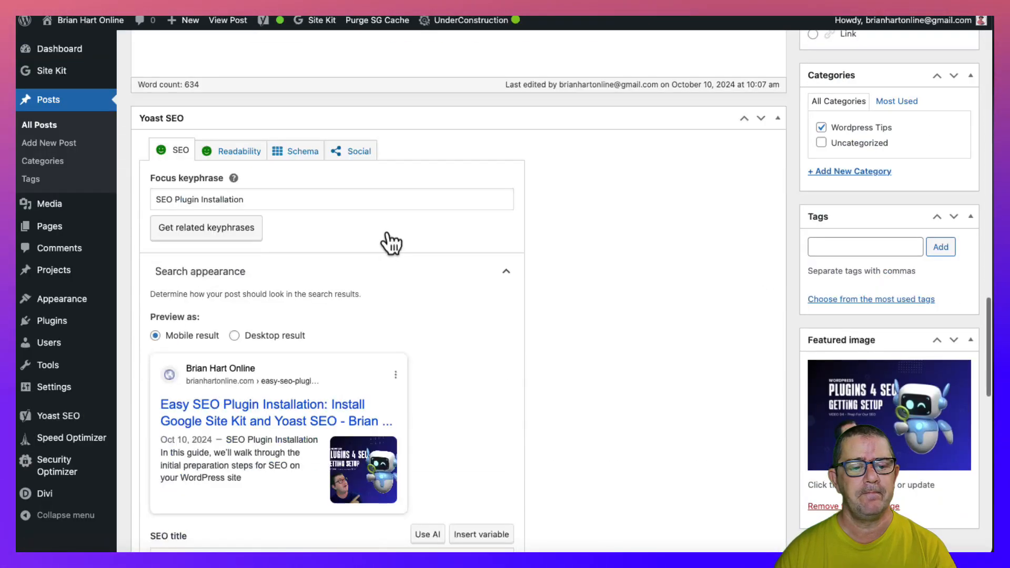
{"action": "scroll", "coordinate": [391, 243], "scroll_direction": "down", "scroll_amount": 8}
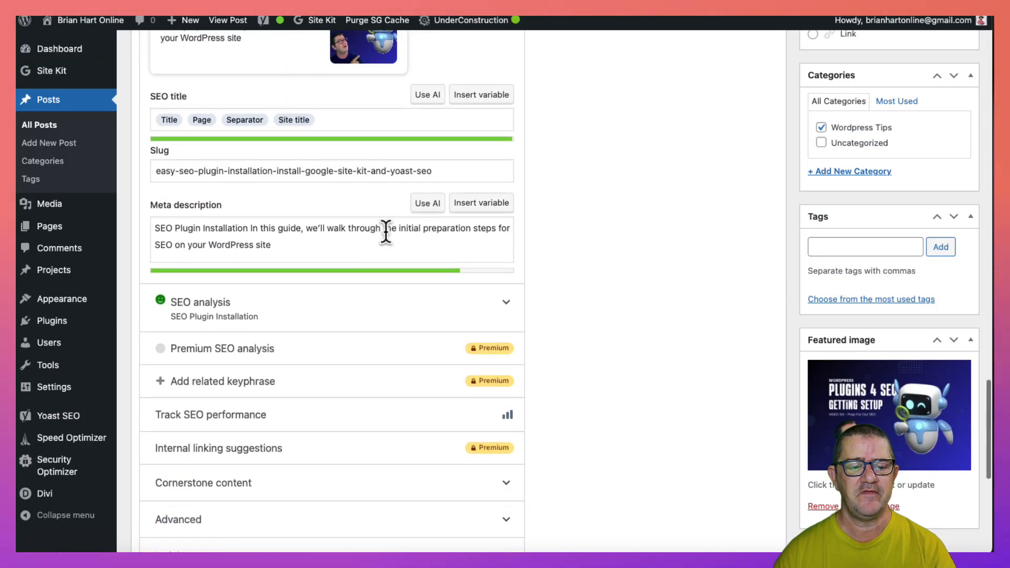
{"action": "scroll", "coordinate": [447, 253], "scroll_direction": "down", "scroll_amount": 1}
{"action": "left_click", "coordinate": [509, 294]}
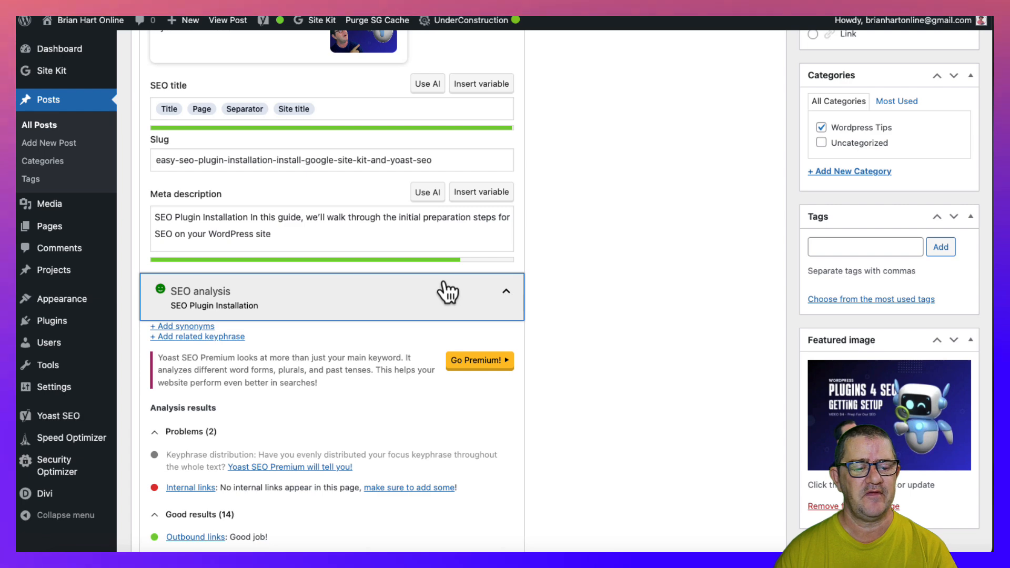
{"action": "scroll", "coordinate": [318, 357], "scroll_direction": "down", "scroll_amount": 4}
{"action": "scroll", "coordinate": [320, 355], "scroll_direction": "down", "scroll_amount": 3}
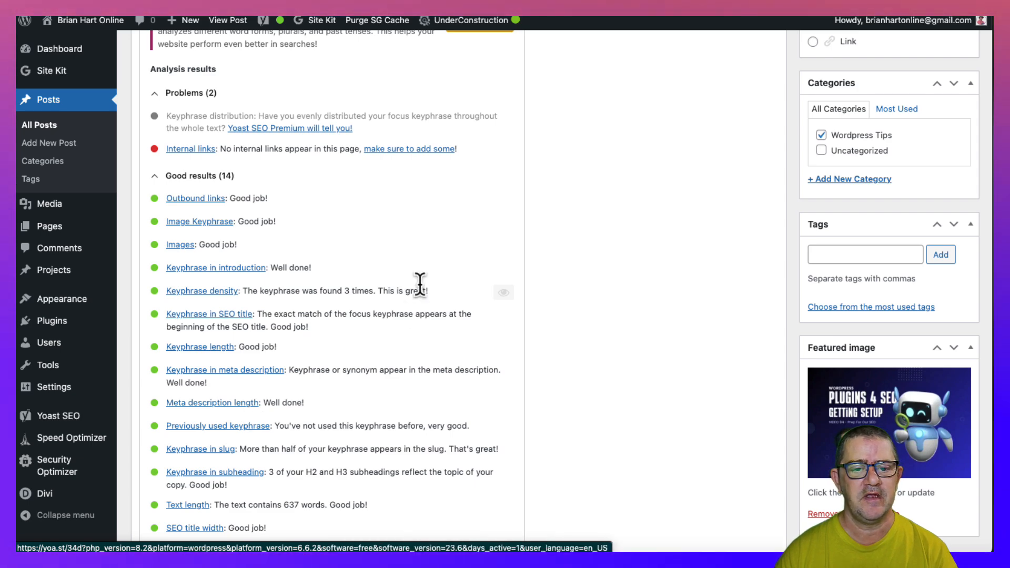
{"action": "scroll", "coordinate": [345, 279], "scroll_direction": "up", "scroll_amount": 4}
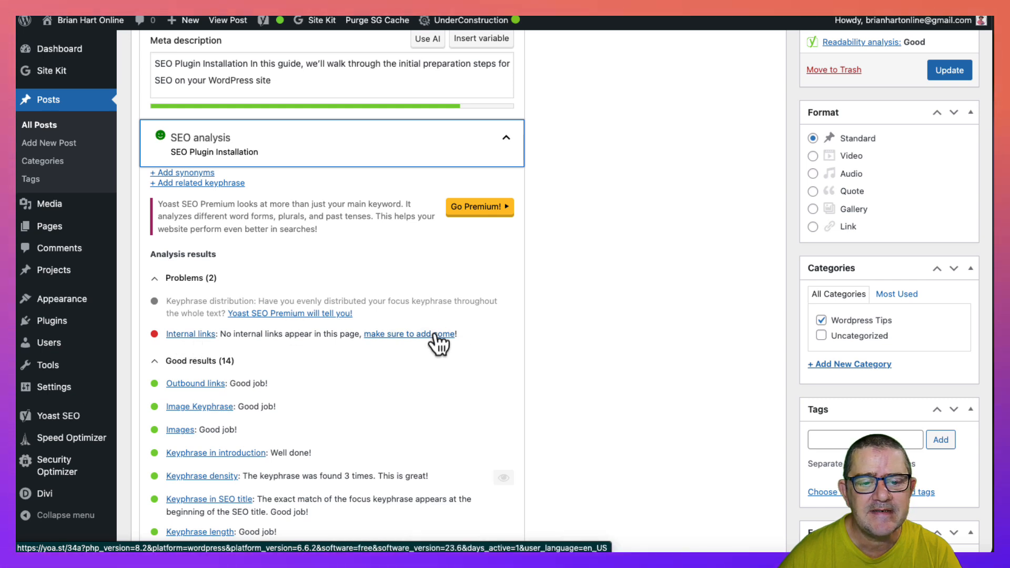
- Open Yoast's help article about internal links, accept the cookies, skim the article and close it
{"action": "left_click", "coordinate": [203, 334]}
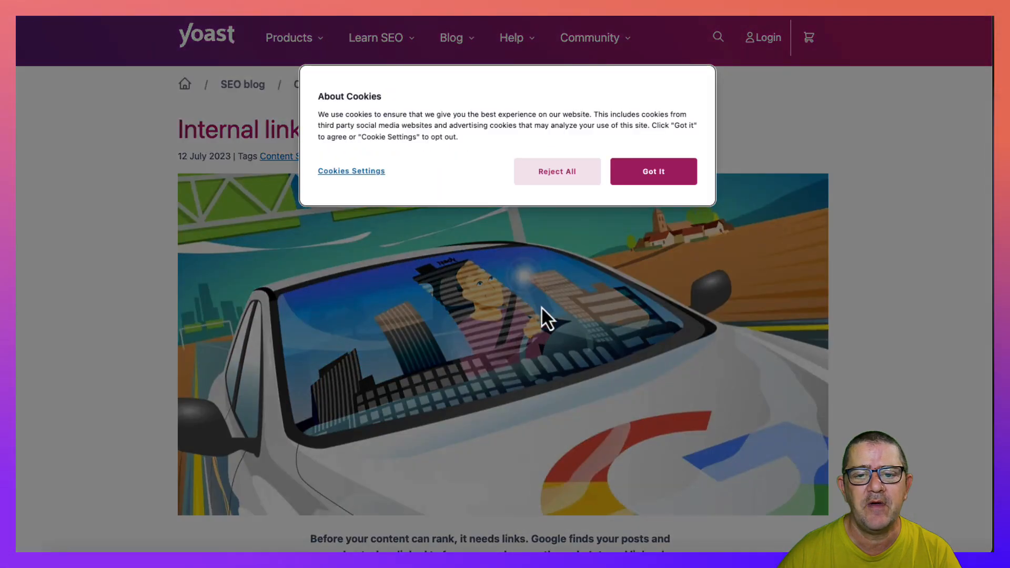
{"action": "left_click", "coordinate": [653, 177]}
{"action": "scroll", "coordinate": [588, 341], "scroll_direction": "down", "scroll_amount": 10}
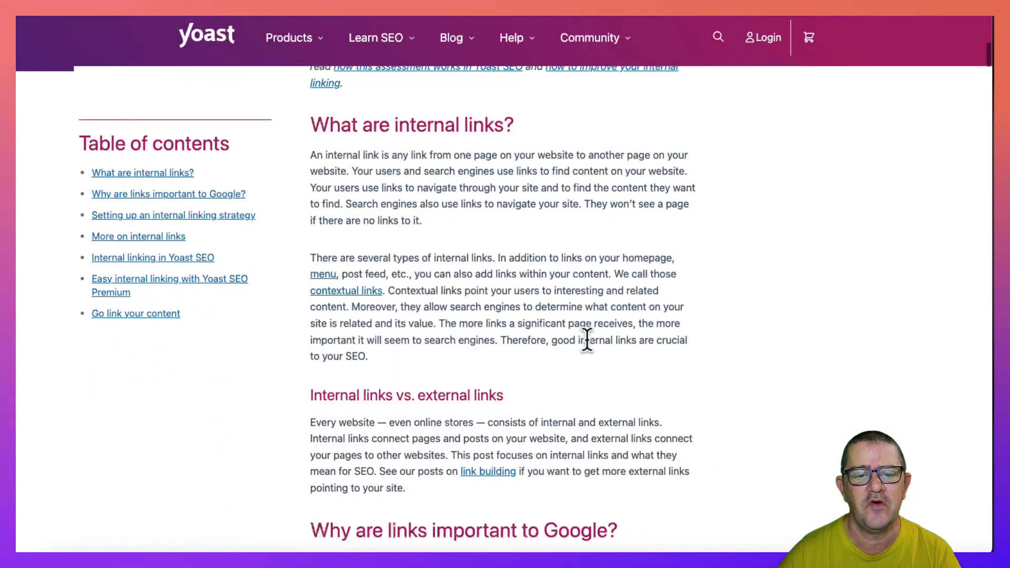
{"action": "scroll", "coordinate": [586, 343], "scroll_direction": "up", "scroll_amount": 10}
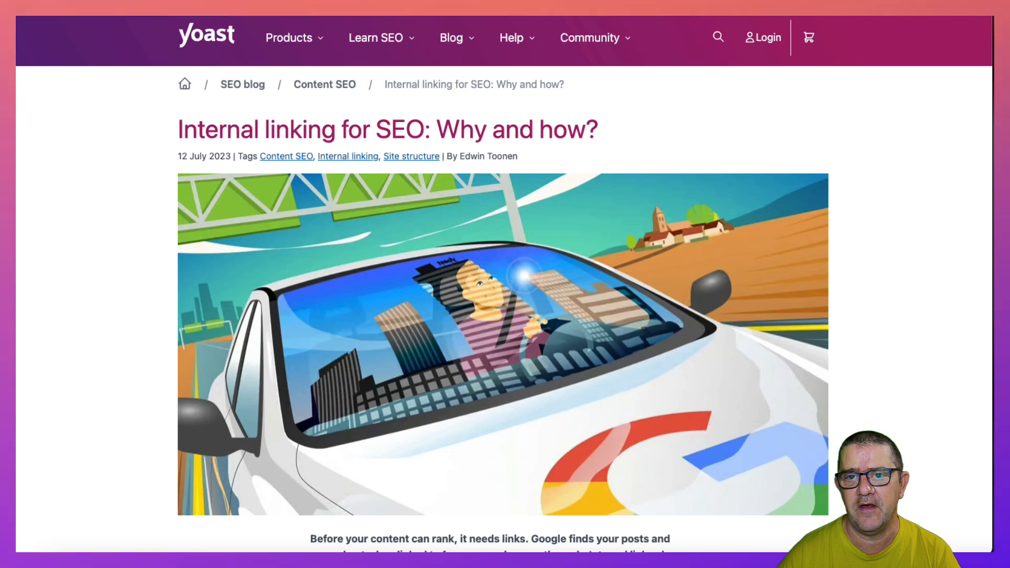
{"action": "key", "text": "super+w"}
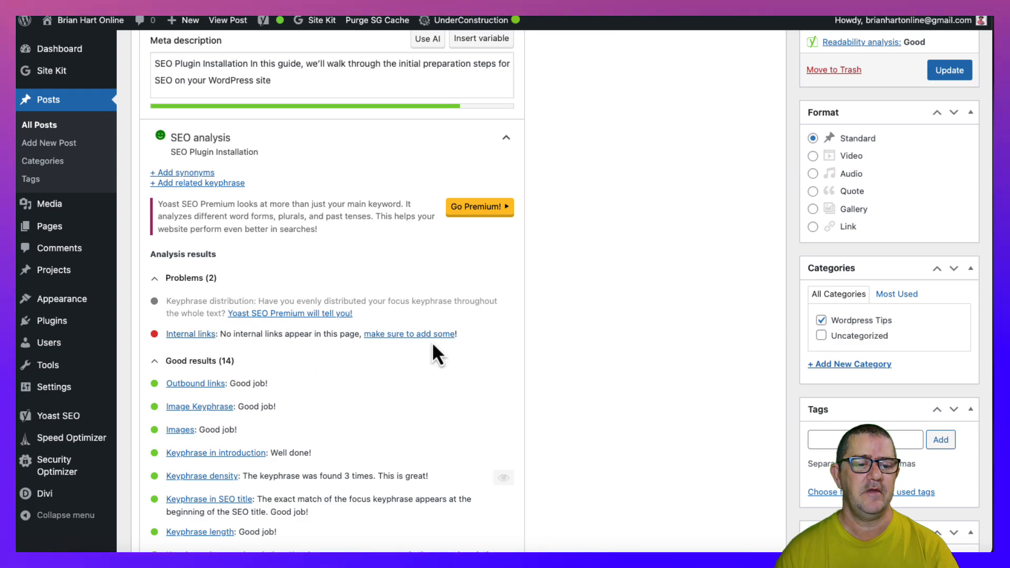
- Review the remaining SEO analysis results and the post's content from the introduction to the Wrap-Up for places suited to internal links
{"action": "scroll", "coordinate": [432, 353], "scroll_direction": "down", "scroll_amount": 5}
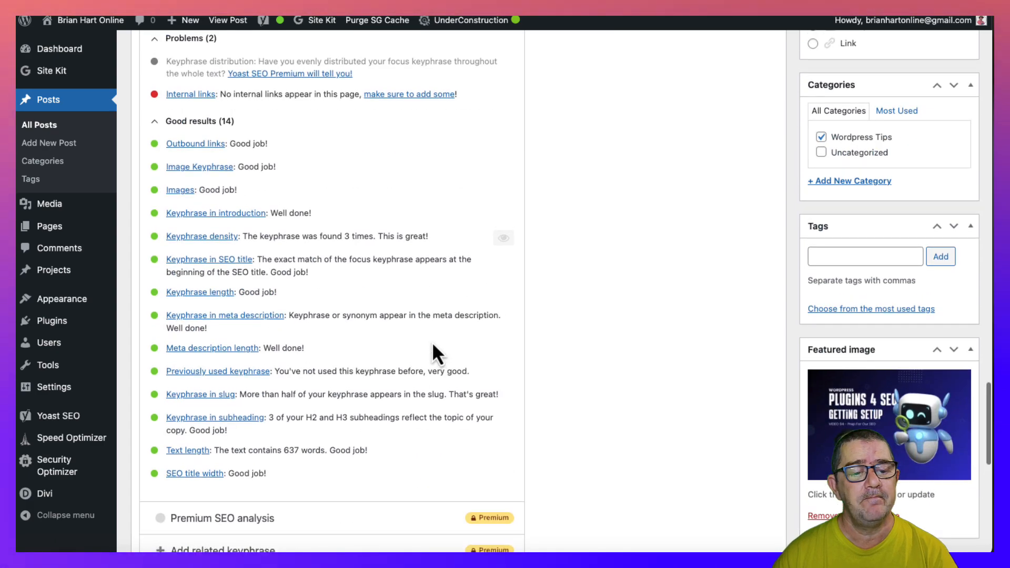
{"action": "scroll", "coordinate": [431, 342], "scroll_direction": "up", "scroll_amount": 15}
{"action": "scroll", "coordinate": [432, 340], "scroll_direction": "up", "scroll_amount": 10}
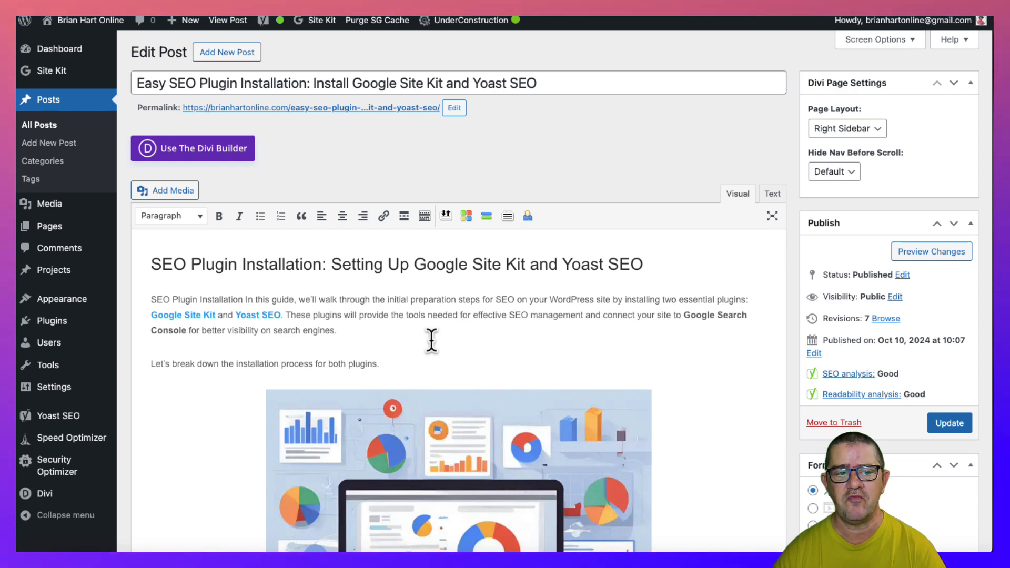
{"action": "scroll", "coordinate": [431, 341], "scroll_direction": "down", "scroll_amount": 4}
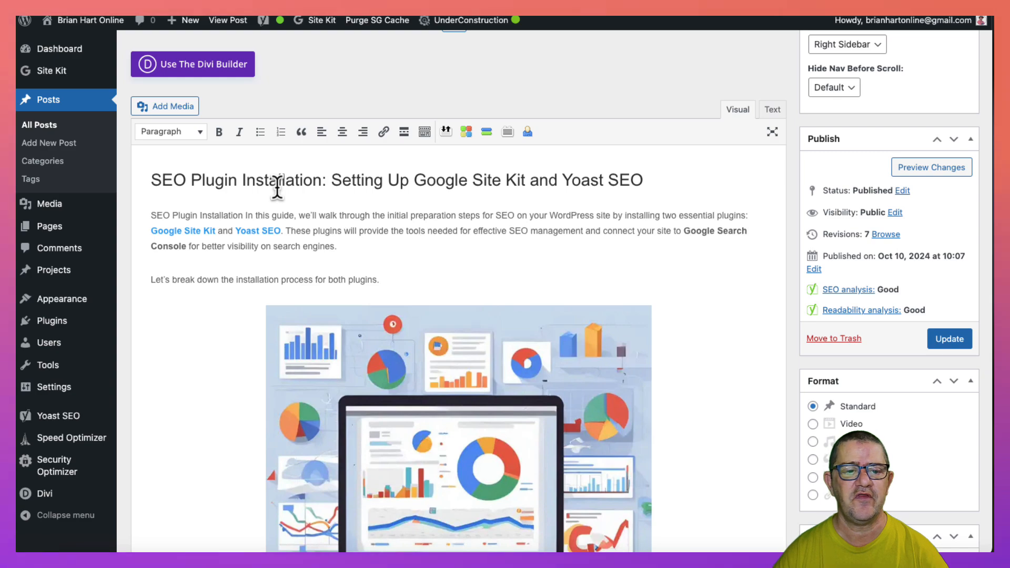
{"action": "scroll", "coordinate": [278, 187], "scroll_direction": "down", "scroll_amount": 7}
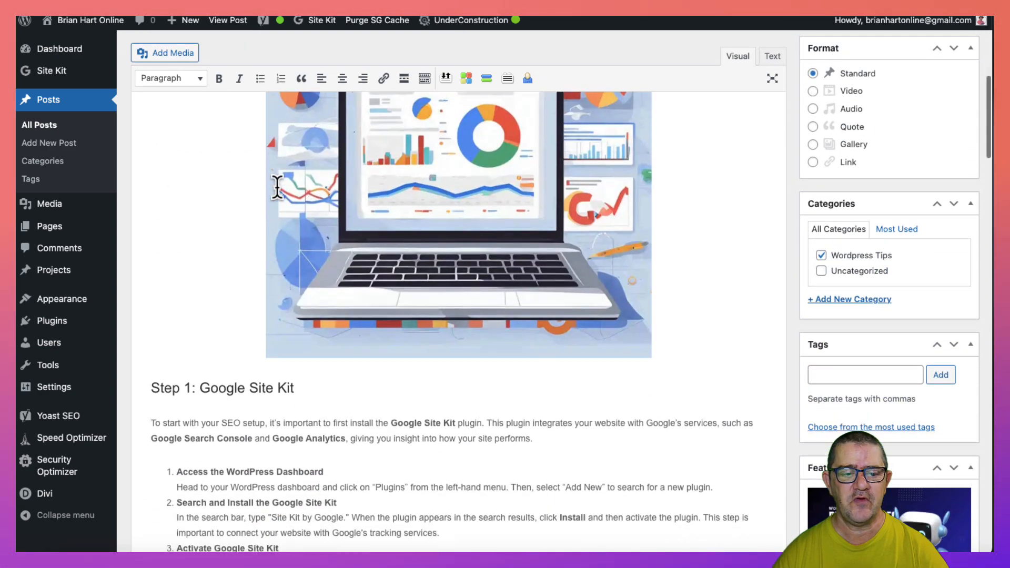
{"action": "scroll", "coordinate": [277, 187], "scroll_direction": "down", "scroll_amount": 3}
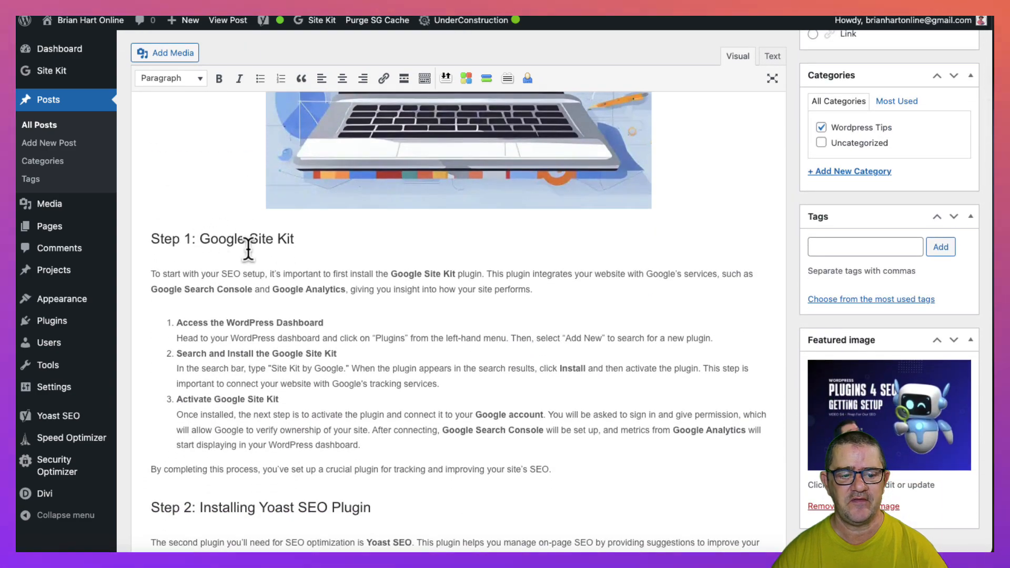
{"action": "scroll", "coordinate": [249, 248], "scroll_direction": "down", "scroll_amount": 4}
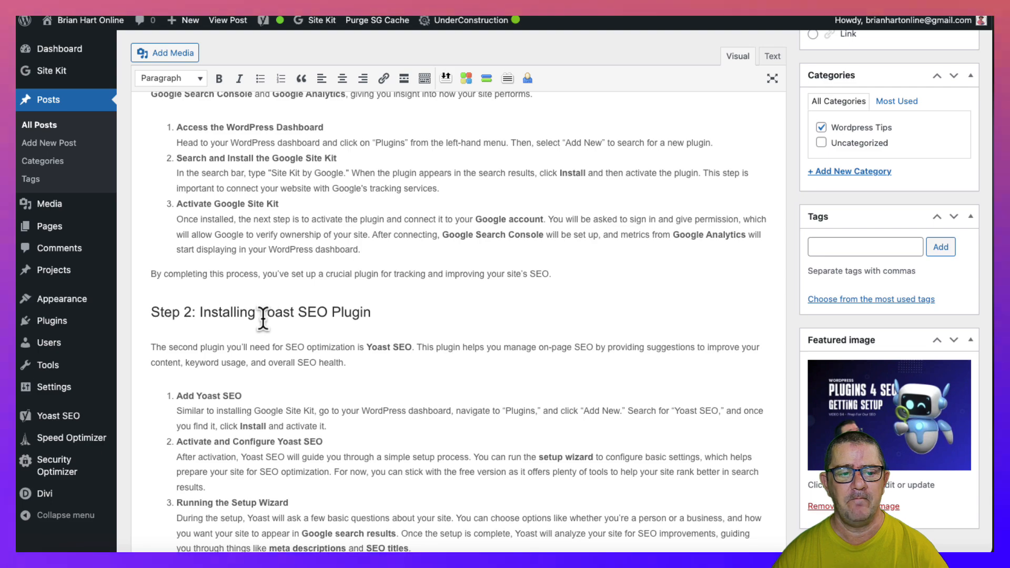
{"action": "scroll", "coordinate": [268, 319], "scroll_direction": "down", "scroll_amount": 4}
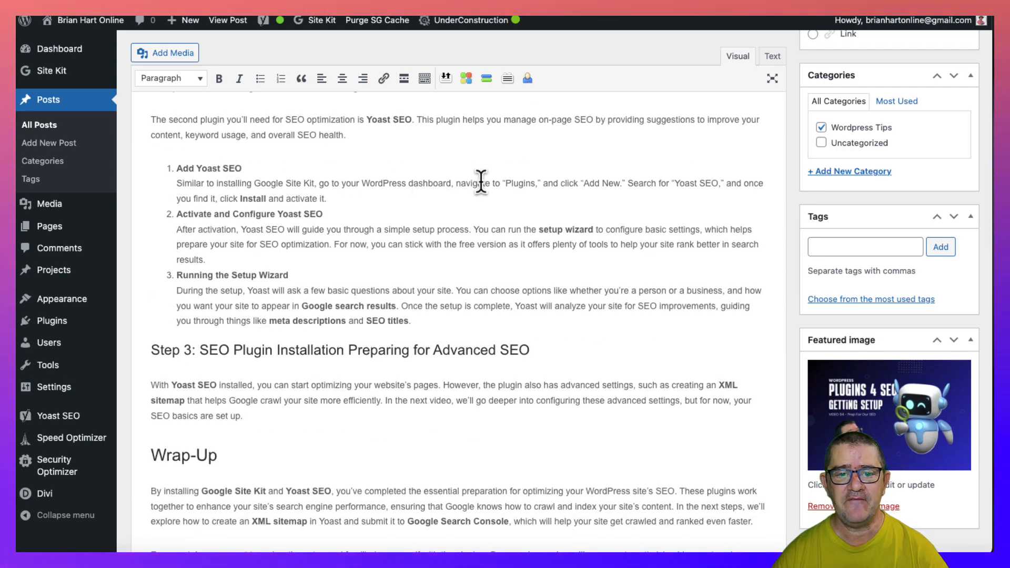
{"action": "scroll", "coordinate": [458, 358], "scroll_direction": "down", "scroll_amount": 6}
{"action": "scroll", "coordinate": [345, 329], "scroll_direction": "down", "scroll_amount": 1}
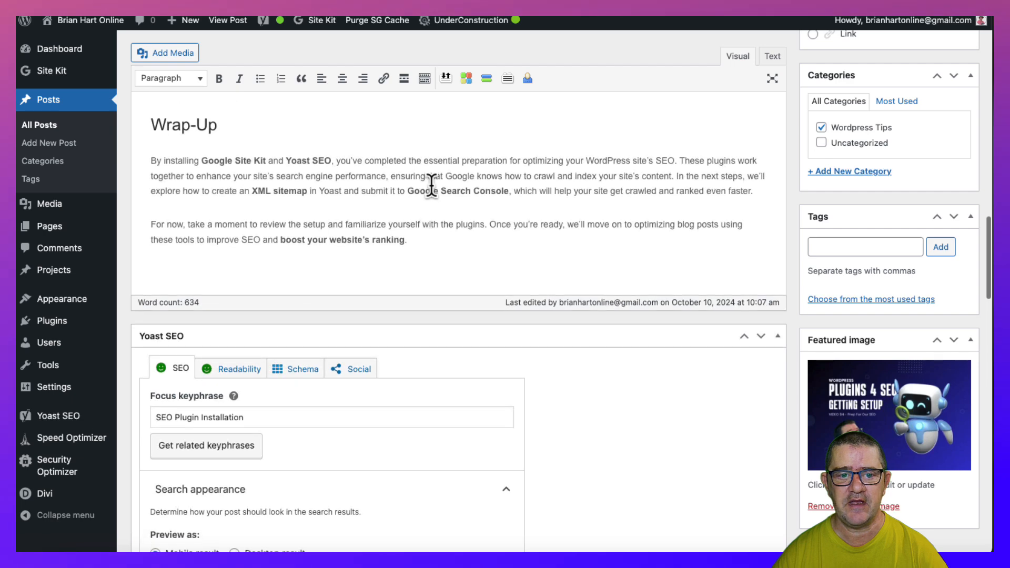
{"action": "scroll", "coordinate": [432, 184], "scroll_direction": "up", "scroll_amount": 10}
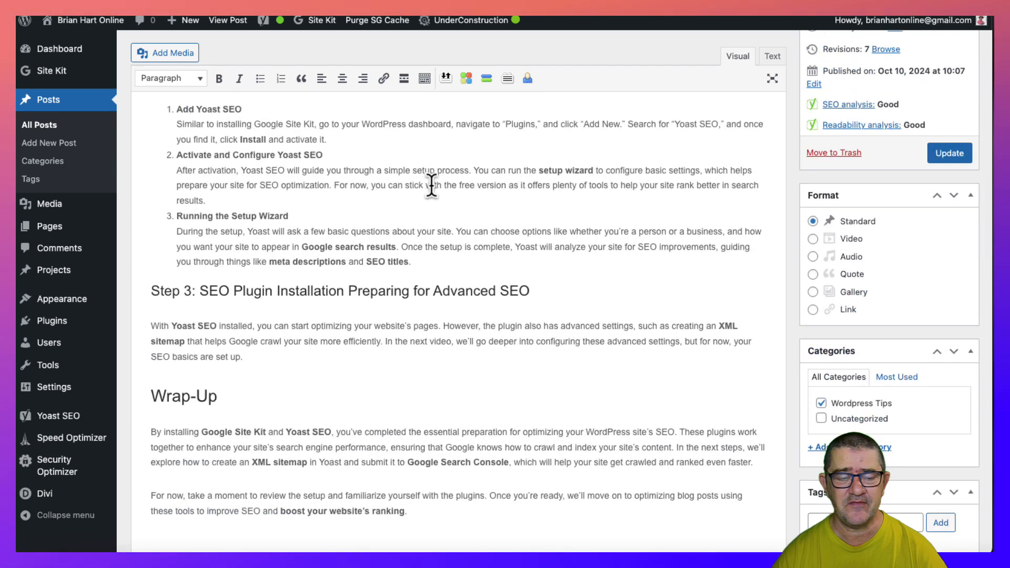
{"action": "scroll", "coordinate": [431, 184], "scroll_direction": "up", "scroll_amount": 1}
{"action": "scroll", "coordinate": [431, 184], "scroll_direction": "up", "scroll_amount": 3}
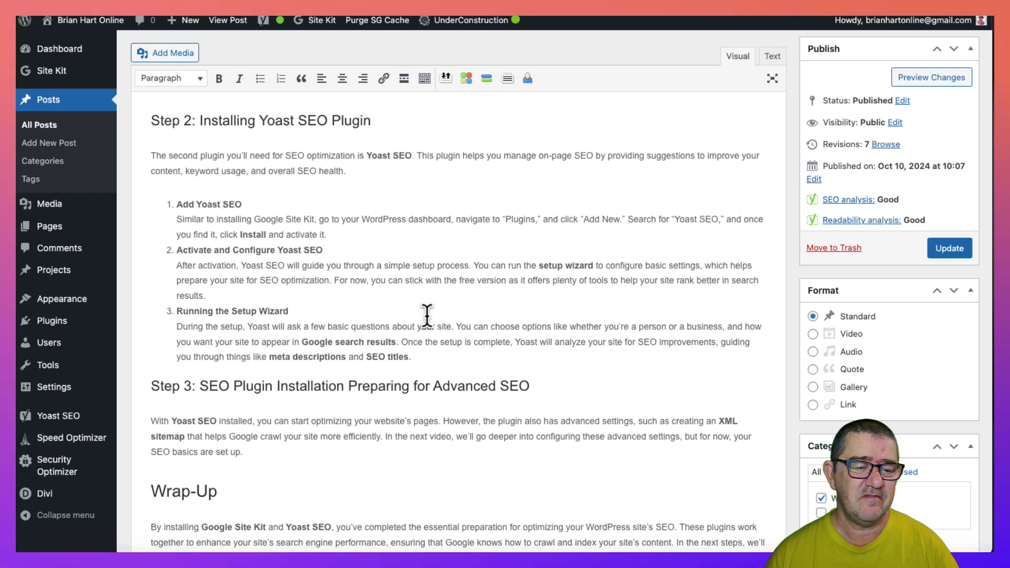
- Check the Yoast SEO mention in the post's Wrap-Up against the linked plugin names in the introduction as a possible link place
{"action": "scroll", "coordinate": [427, 316], "scroll_direction": "down", "scroll_amount": 5}
{"action": "scroll", "coordinate": [427, 315], "scroll_direction": "down", "scroll_amount": 4}
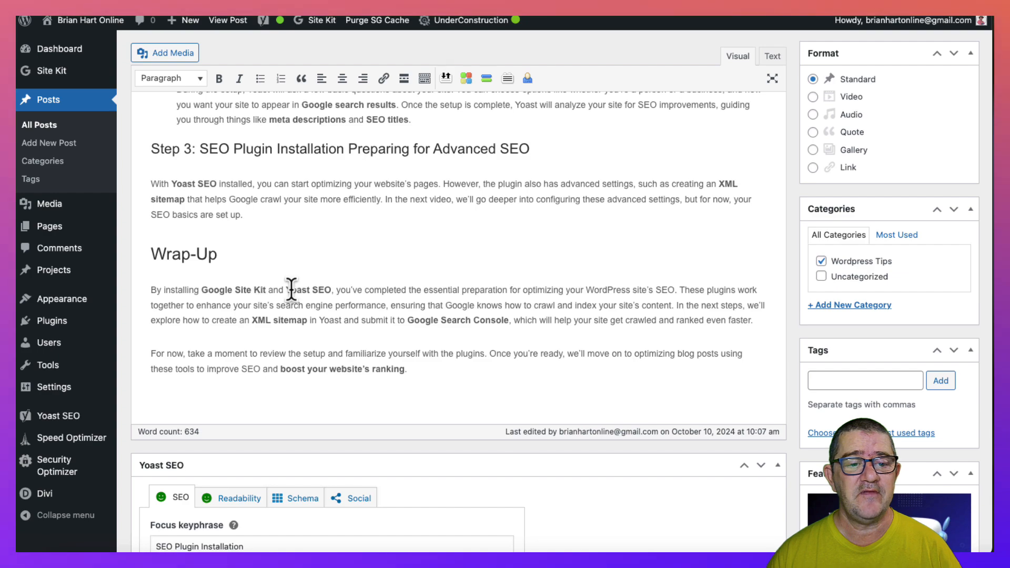
{"action": "left_click_drag", "start_coordinate": [287, 289], "coordinate": [328, 288]}
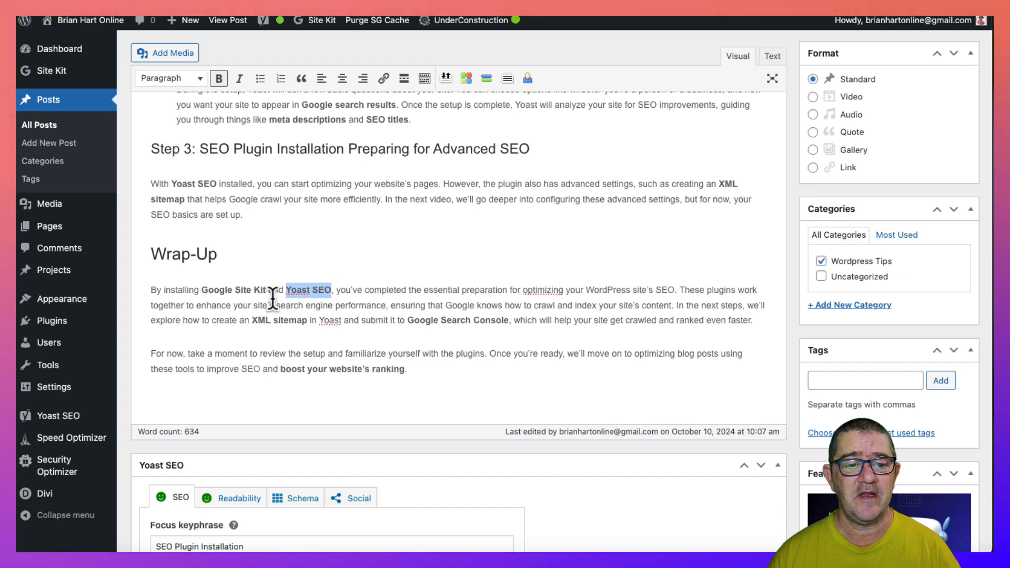
{"action": "scroll", "coordinate": [360, 263], "scroll_direction": "up", "scroll_amount": 12}
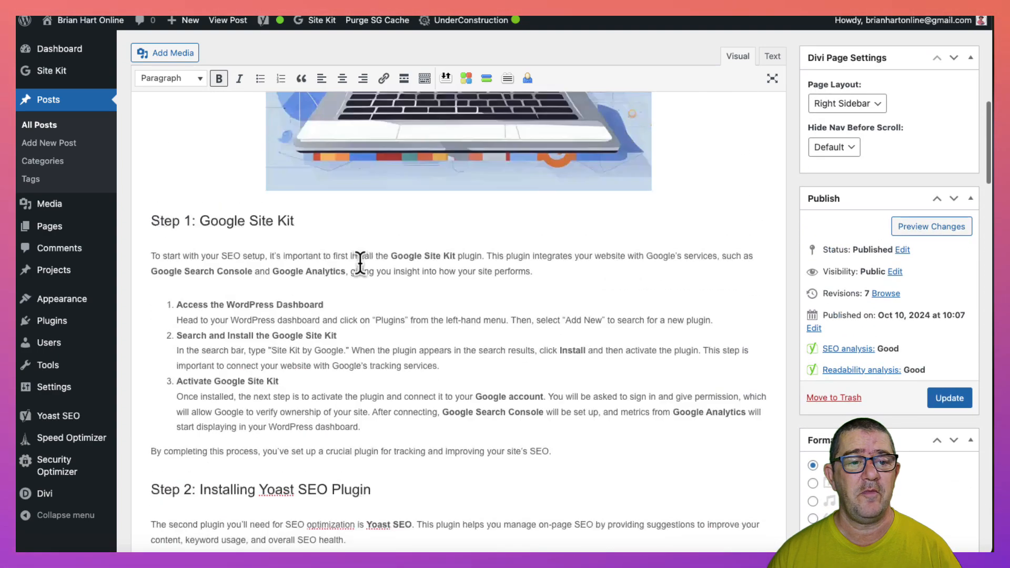
{"action": "scroll", "coordinate": [360, 263], "scroll_direction": "up", "scroll_amount": 10}
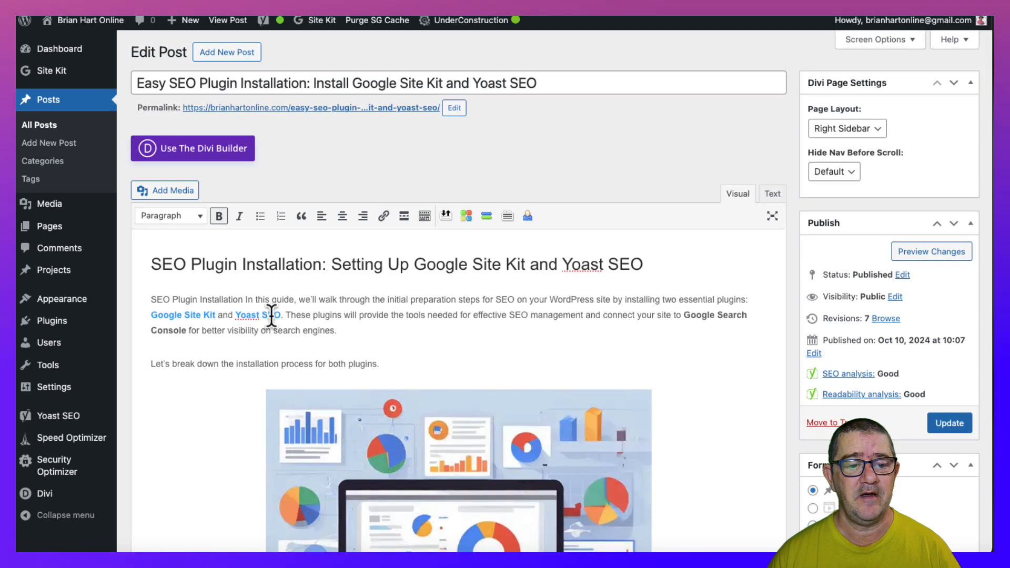
{"action": "scroll", "coordinate": [398, 326], "scroll_direction": "down", "scroll_amount": 10}
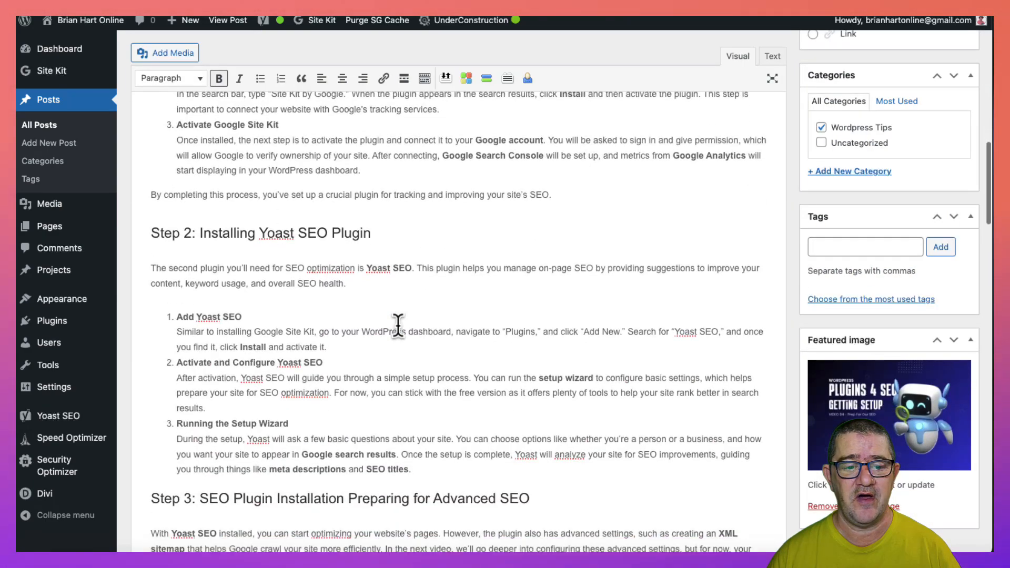
{"action": "scroll", "coordinate": [398, 325], "scroll_direction": "down", "scroll_amount": 3}
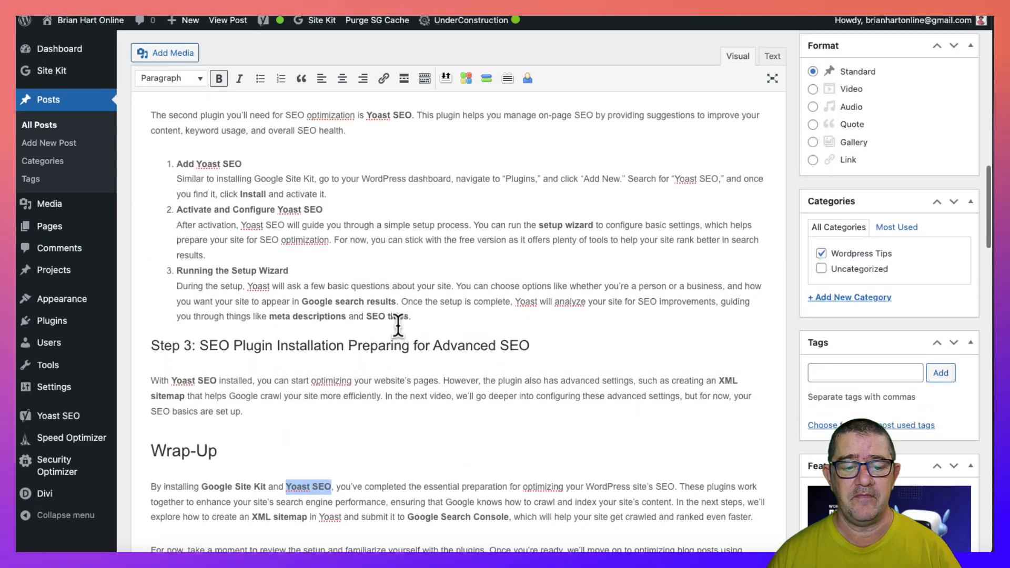
{"action": "scroll", "coordinate": [397, 325], "scroll_direction": "up", "scroll_amount": 1}
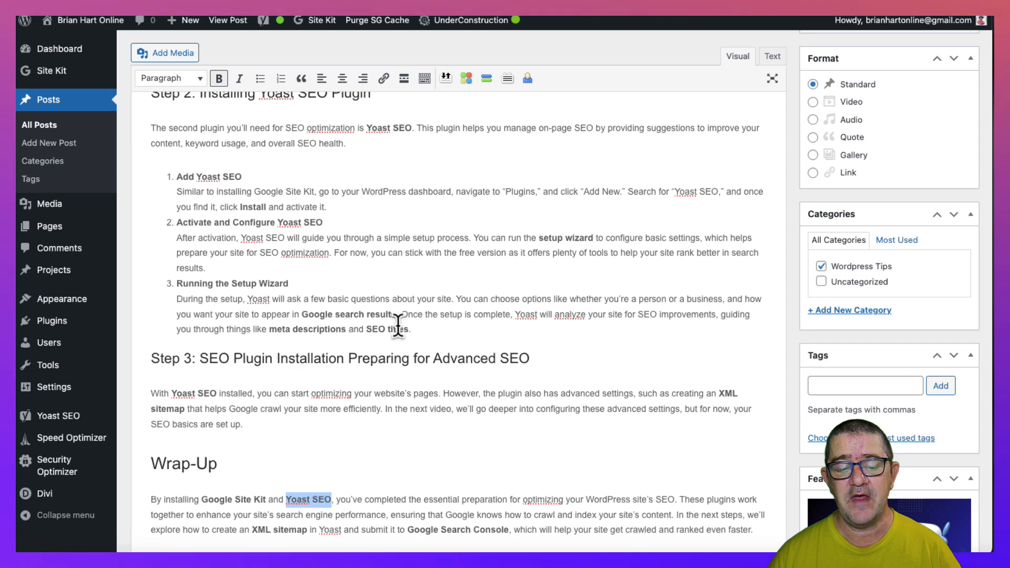
{"action": "left_click", "coordinate": [453, 312]}
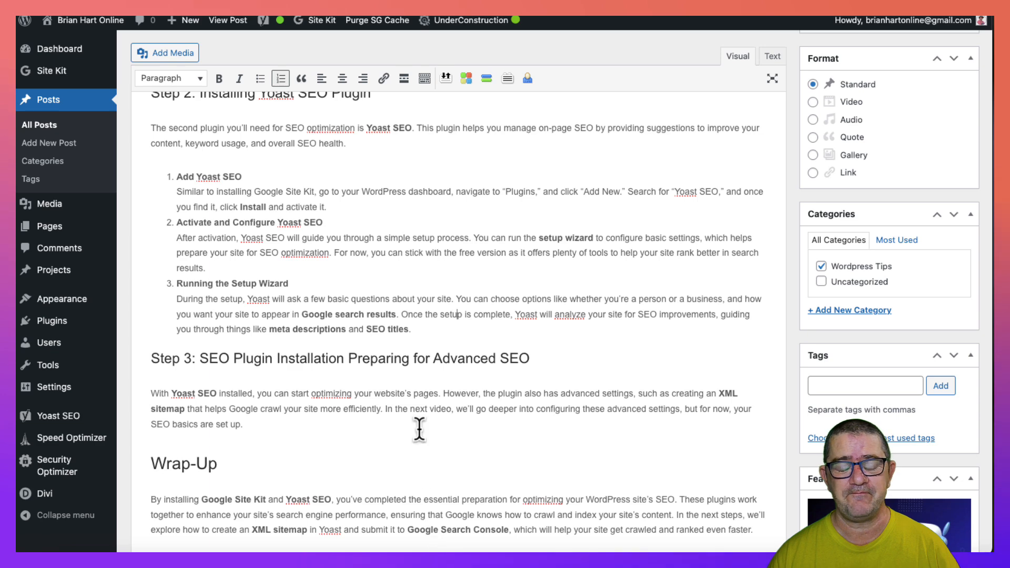
{"action": "scroll", "coordinate": [419, 429], "scroll_direction": "down", "scroll_amount": 4}
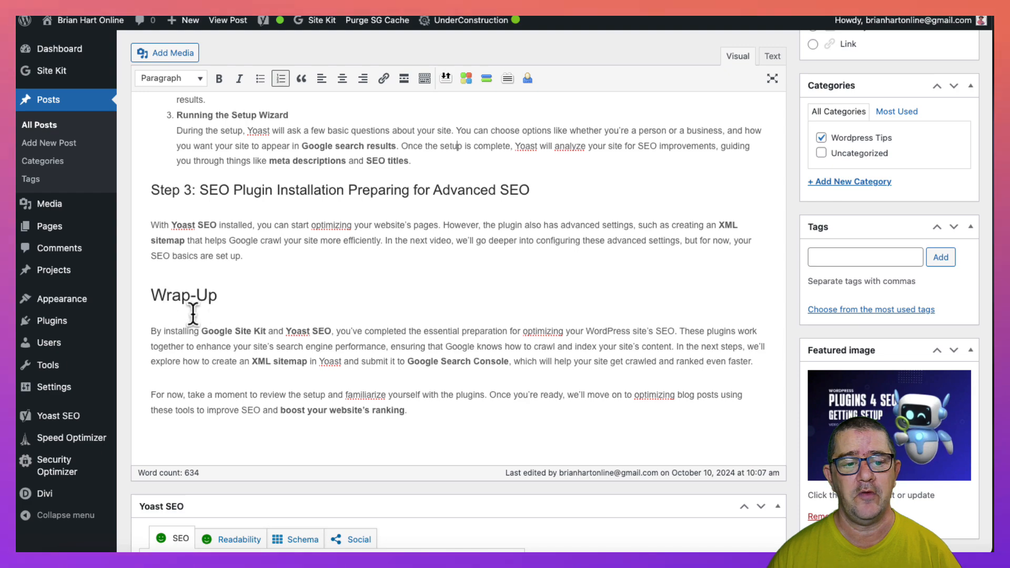
{"action": "scroll", "coordinate": [333, 322], "scroll_direction": "up", "scroll_amount": 15}
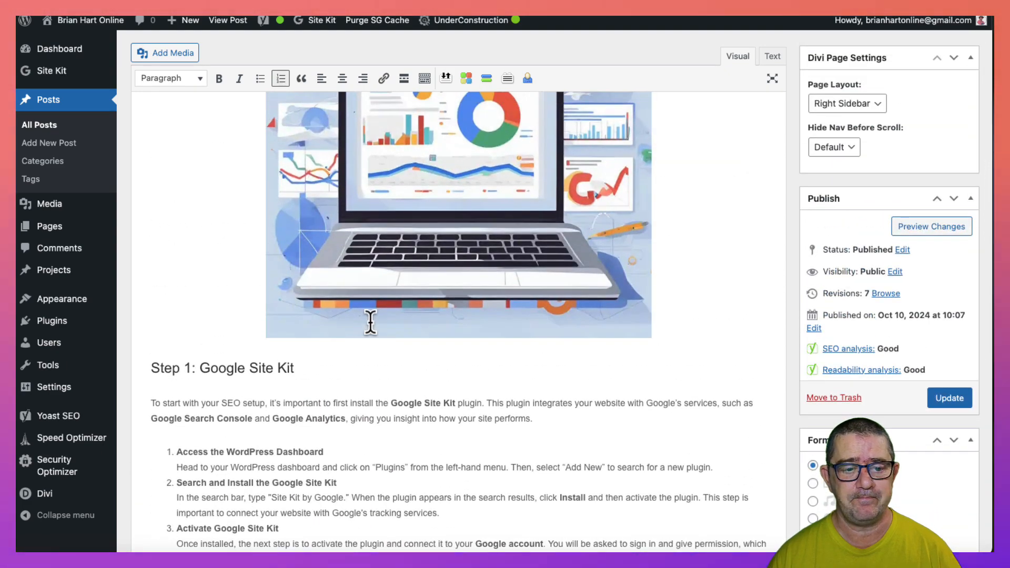
{"action": "scroll", "coordinate": [370, 323], "scroll_direction": "up", "scroll_amount": 10}
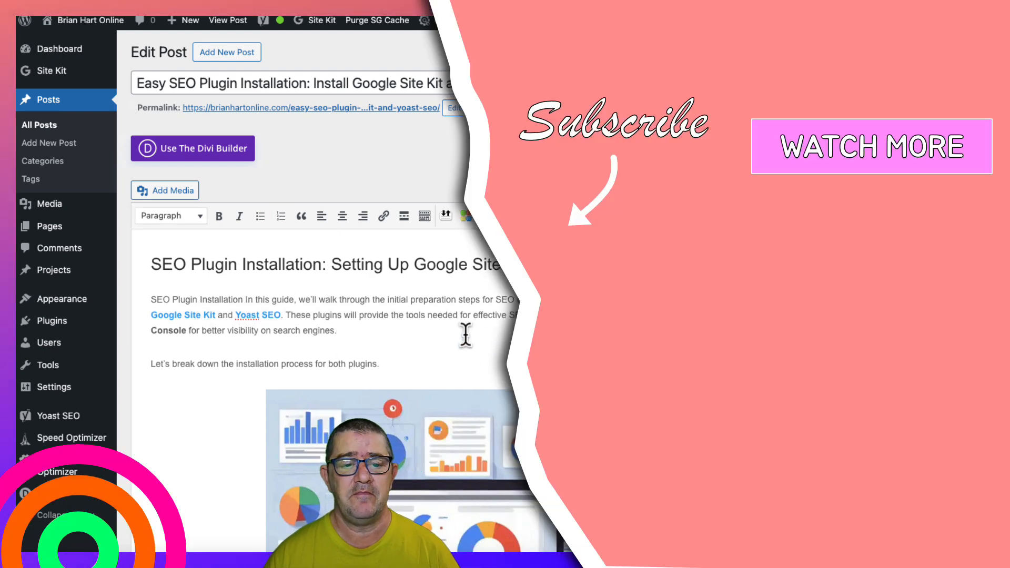
{"action": "scroll", "coordinate": [465, 334], "scroll_direction": "down", "scroll_amount": 3}
{"action": "scroll", "coordinate": [465, 334], "scroll_direction": "down", "scroll_amount": 5}
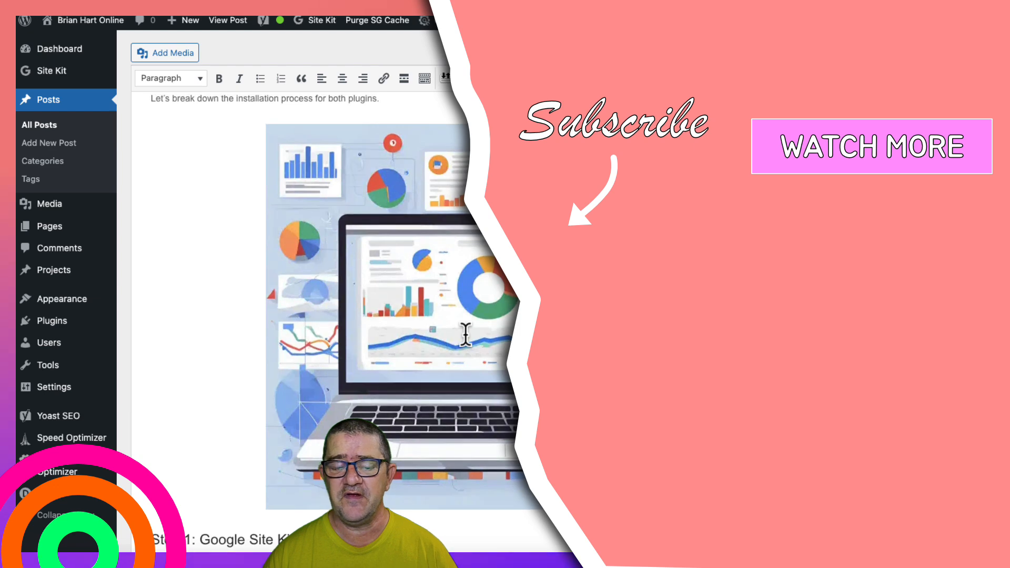
{"action": "scroll", "coordinate": [465, 335], "scroll_direction": "down", "scroll_amount": 3}
{"action": "scroll", "coordinate": [466, 334], "scroll_direction": "down", "scroll_amount": 10}
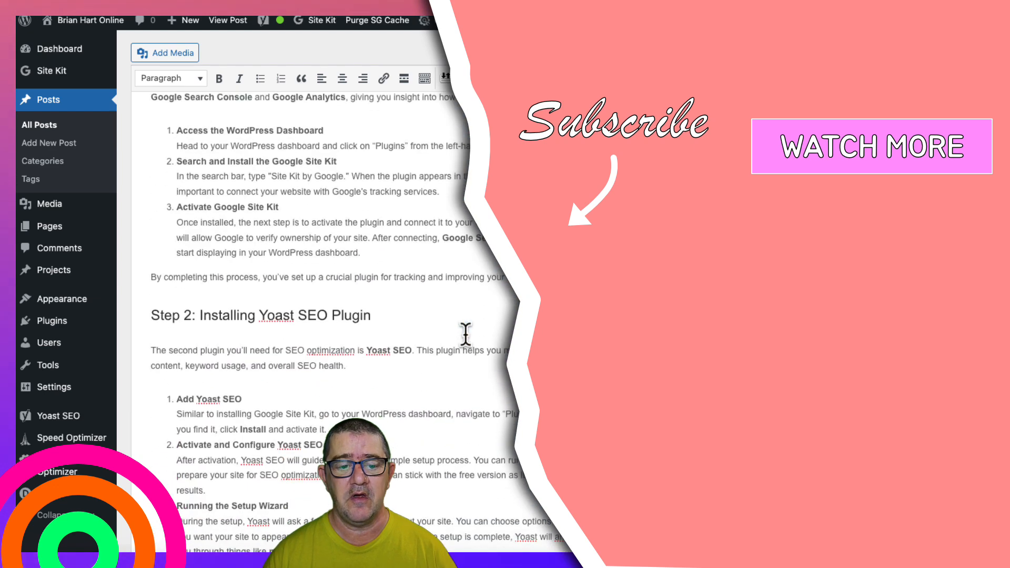
{"action": "scroll", "coordinate": [465, 334], "scroll_direction": "down", "scroll_amount": 3}
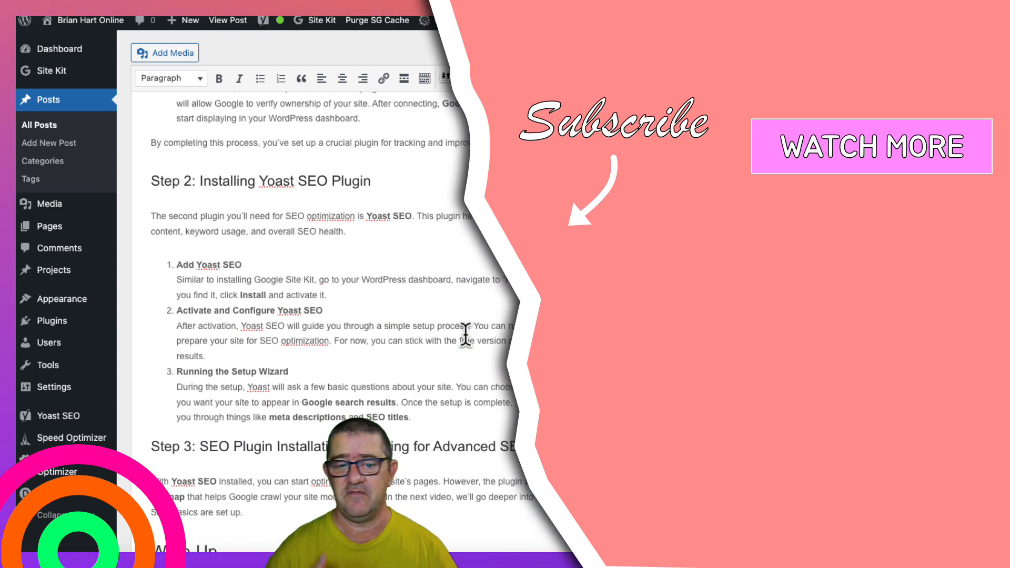
{"action": "scroll", "coordinate": [466, 334], "scroll_direction": "up", "scroll_amount": 15}
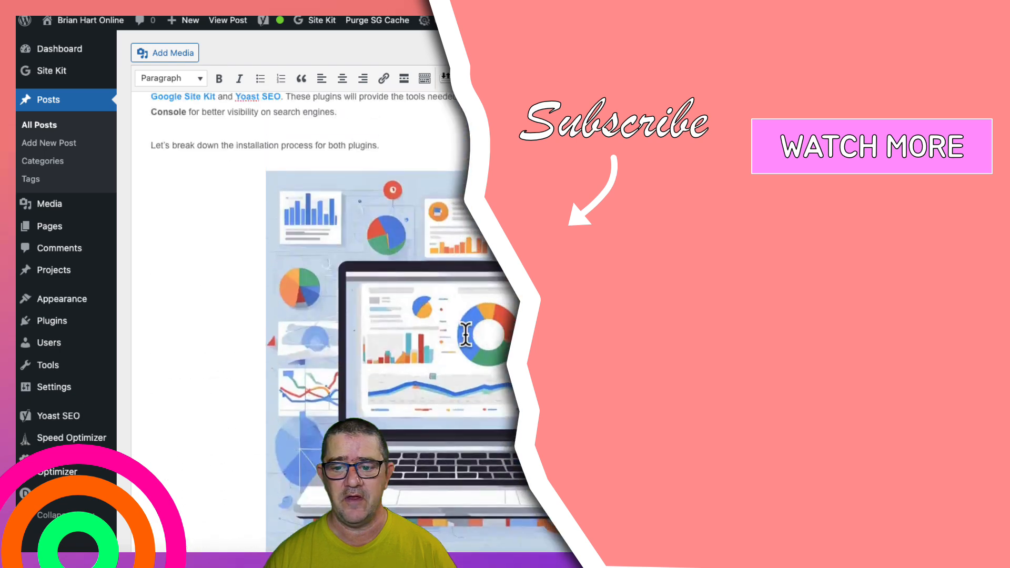
{"action": "left_click", "coordinate": [466, 334]}
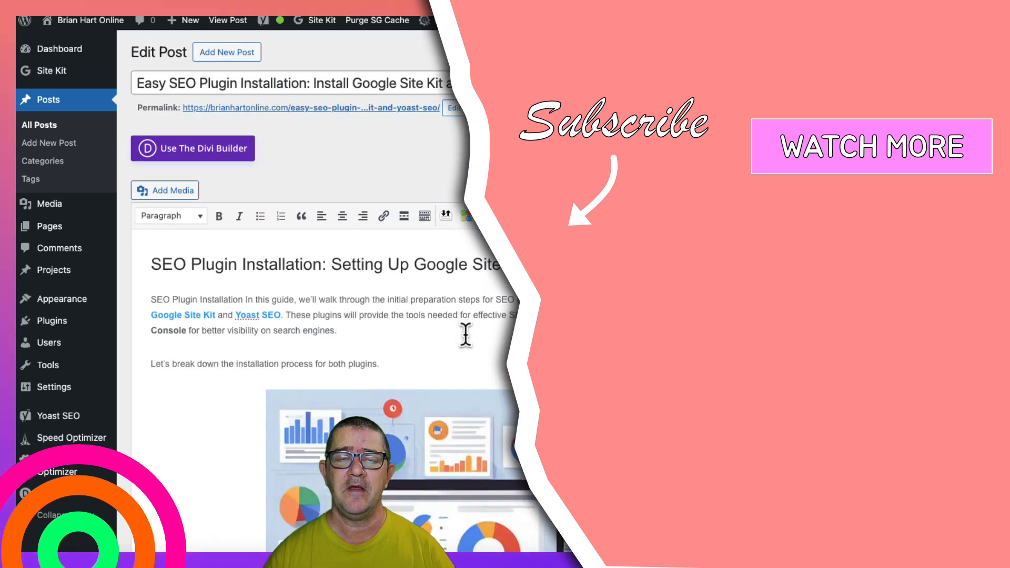